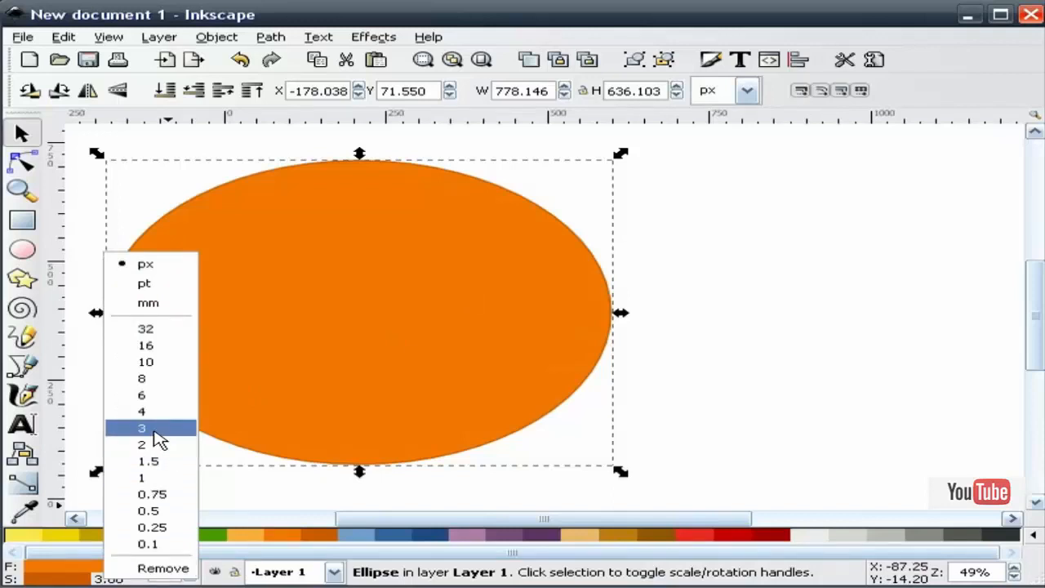
Set the orange ellipse's stroke width to 3 px.
{"action": "left_click", "coordinate": [153, 431]}
{"action": "left_click", "coordinate": [775, 252]}
Duplicate the orange ellipse and move the copy horizontally about 942 px to the right of the original.
{"action": "left_click", "coordinate": [403, 296]}
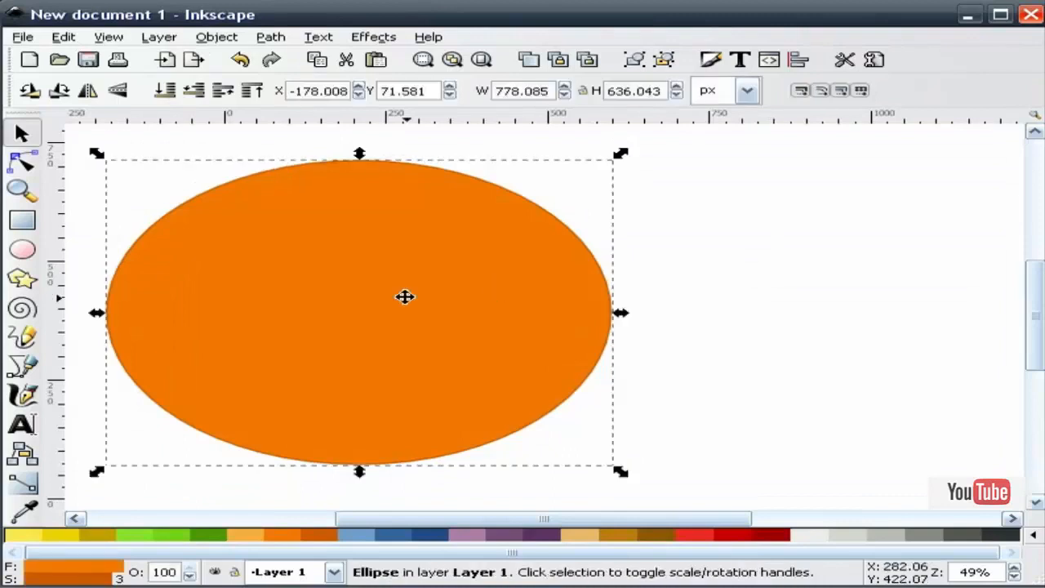
{"action": "right_click", "coordinate": [405, 298]}
{"action": "left_click", "coordinate": [472, 427]}
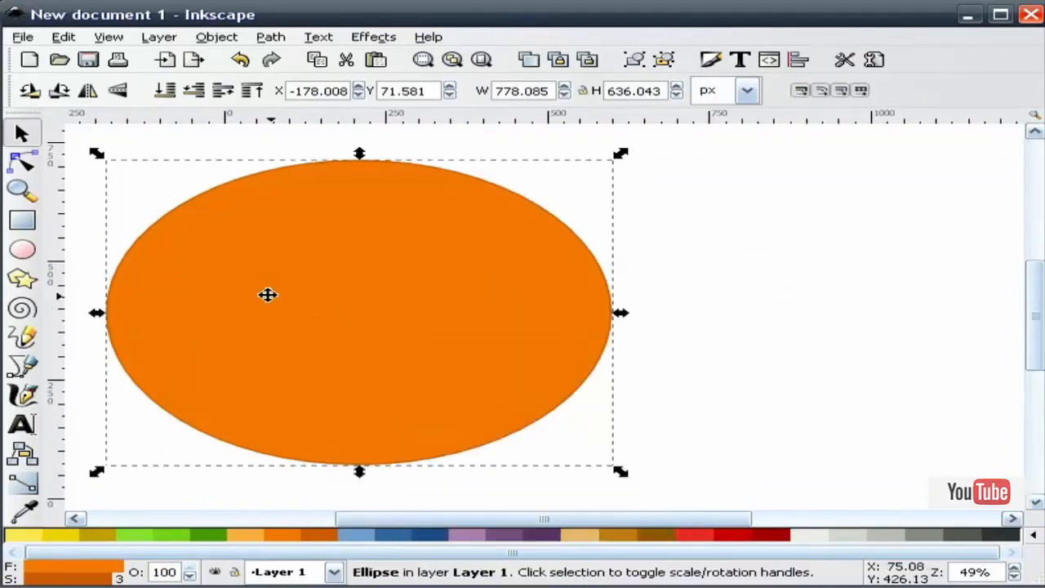
{"action": "left_click_drag", "start_coordinate": [264, 294], "coordinate": [888, 304]}
{"action": "left_click", "coordinate": [653, 187]}
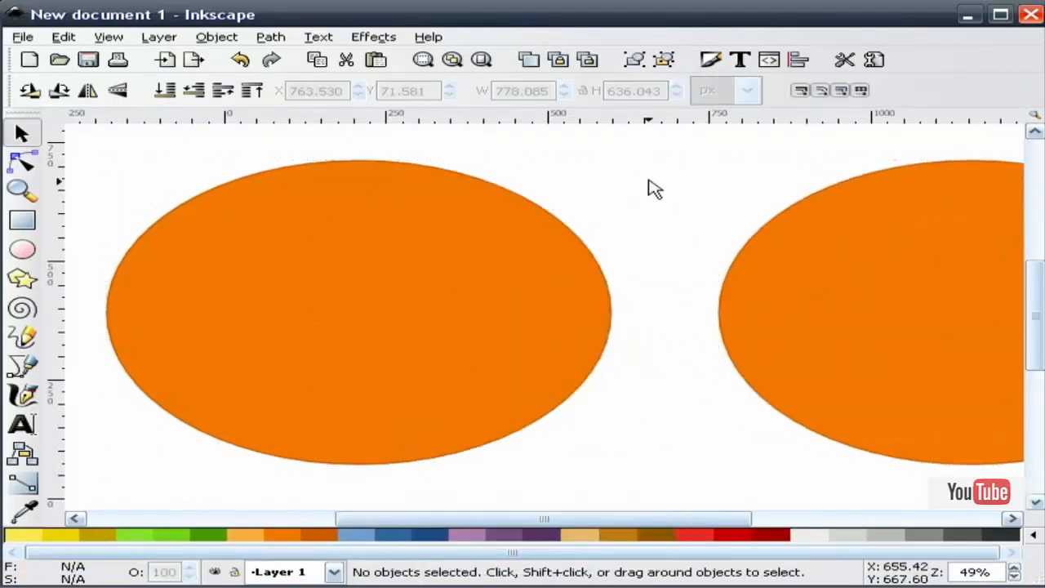
Reduce the original ellipse to its left half as an open arc starting at 90 and ending at 270 degrees.
{"action": "left_click", "coordinate": [343, 257]}
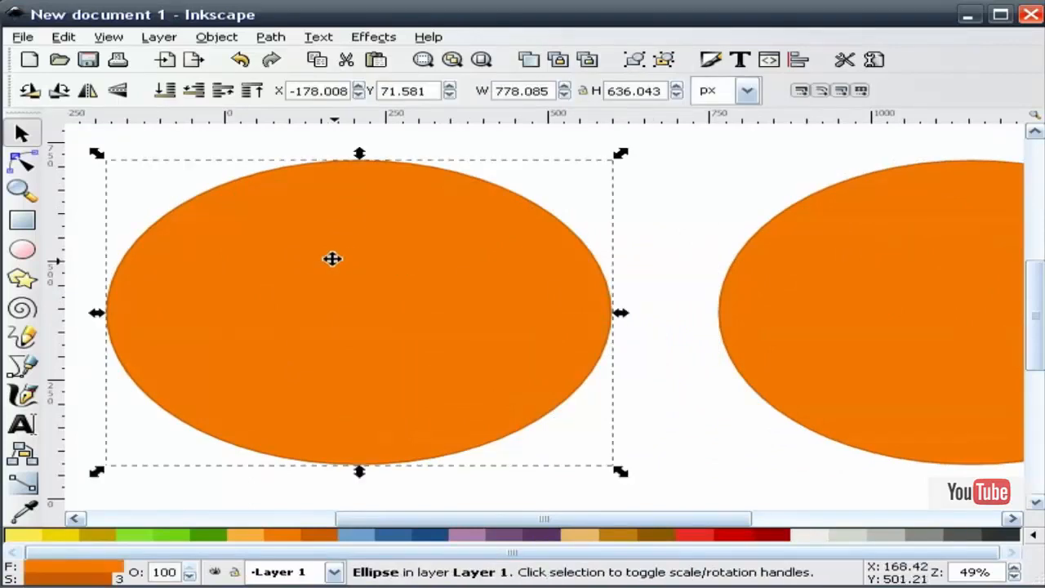
{"action": "key", "text": "e"}
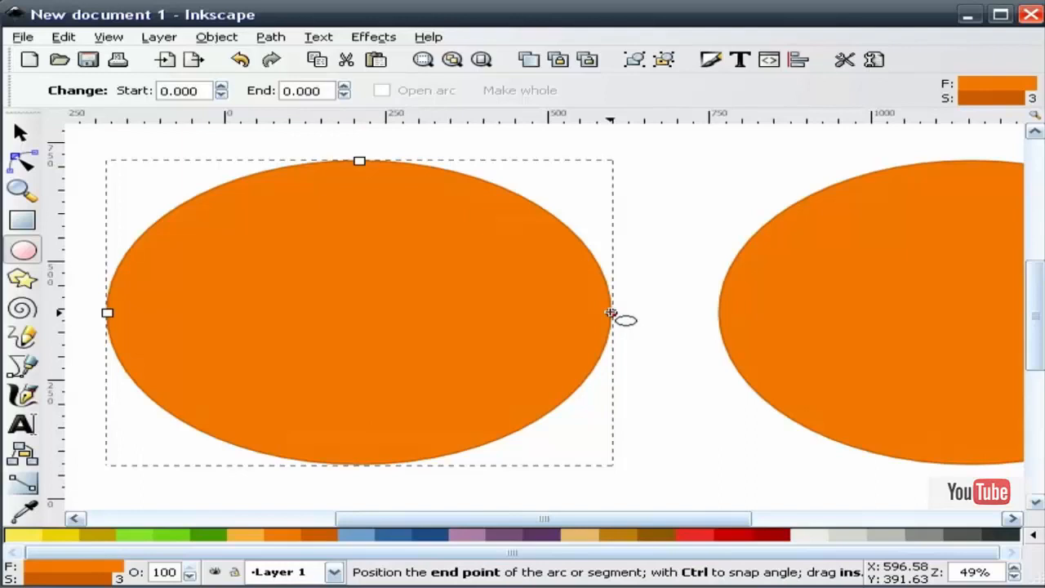
{"action": "key", "text": "ctrl"}
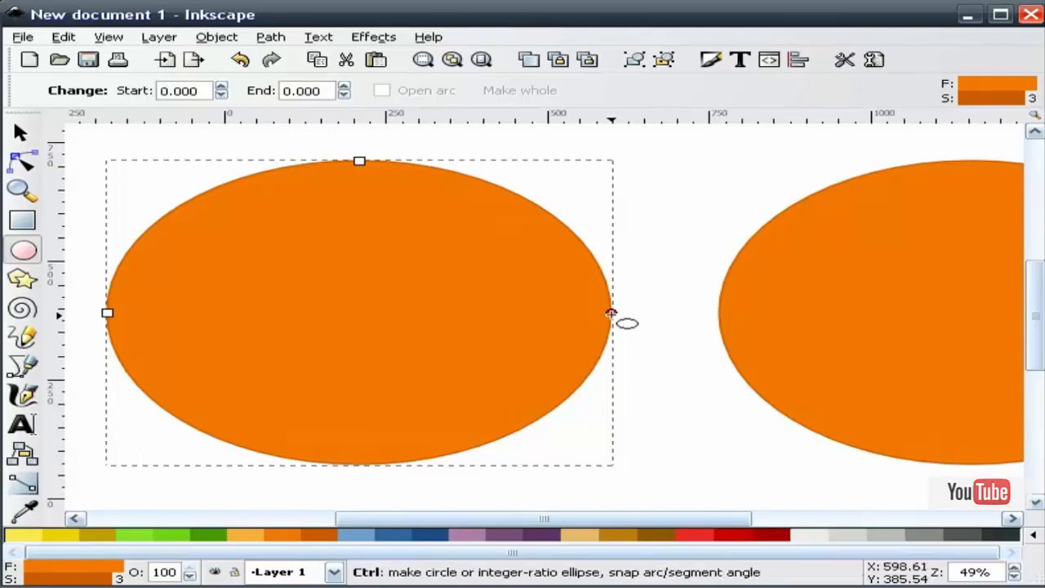
{"action": "left_click_drag", "start_coordinate": [611, 312], "coordinate": [361, 186]}
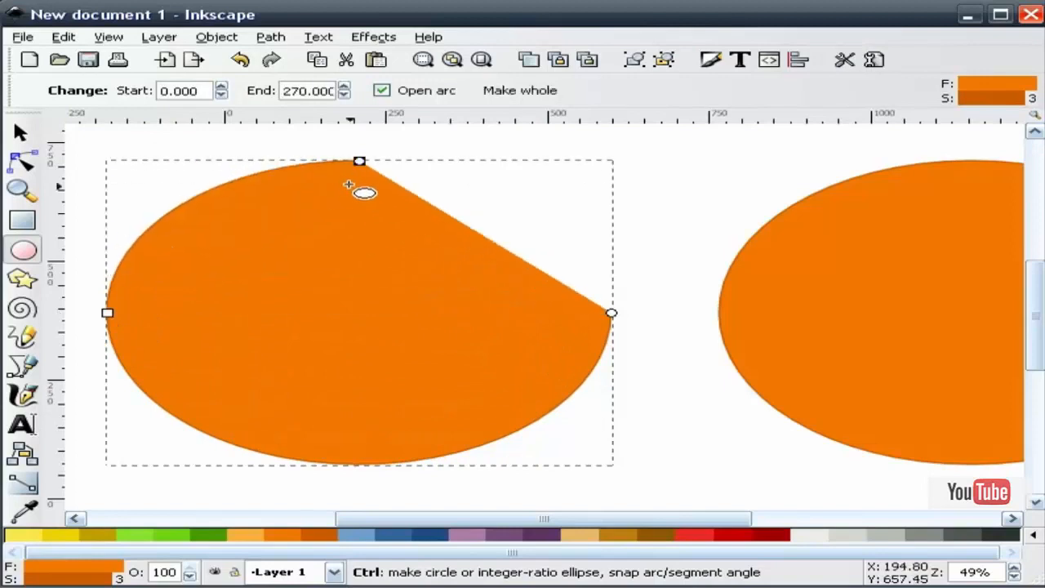
{"action": "left_click_drag", "start_coordinate": [611, 313], "coordinate": [373, 445]}
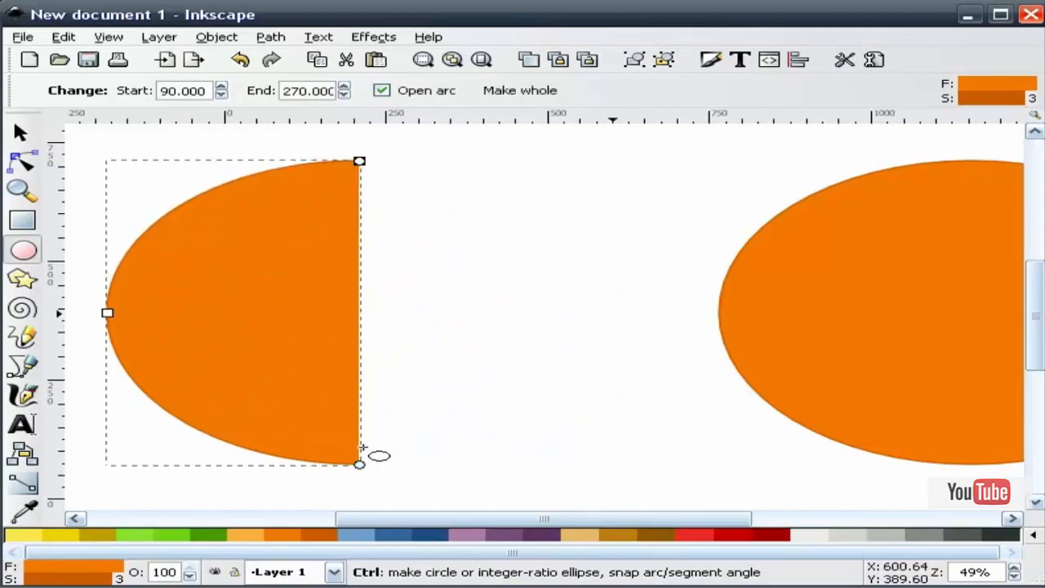
Remove the fill from the half-ellipse arc, keeping only its stroke.
{"action": "left_click", "coordinate": [21, 133]}
{"action": "left_click", "coordinate": [416, 226]}
{"action": "left_click", "coordinate": [349, 226]}
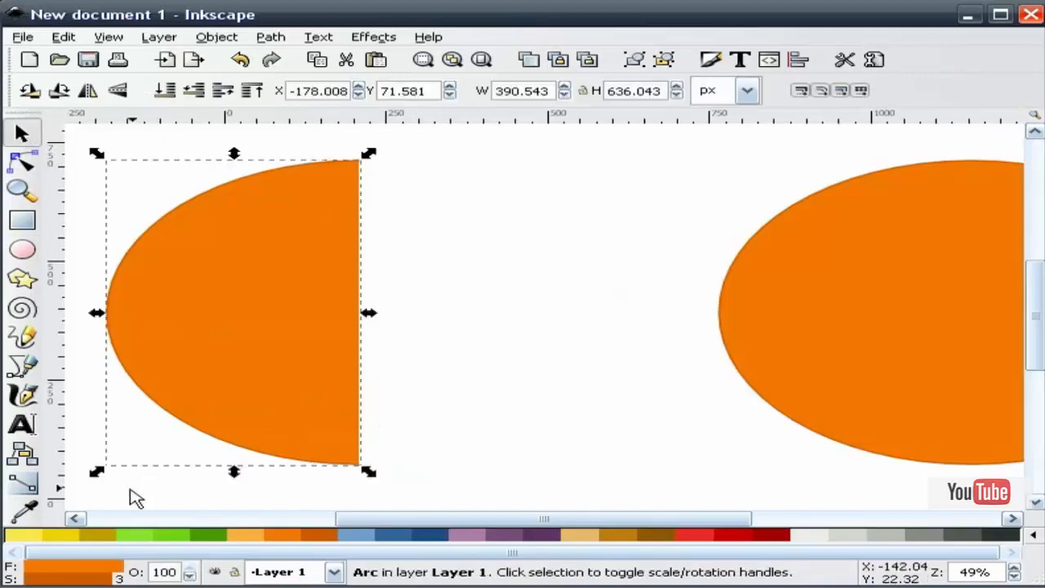
{"action": "right_click", "coordinate": [96, 563]}
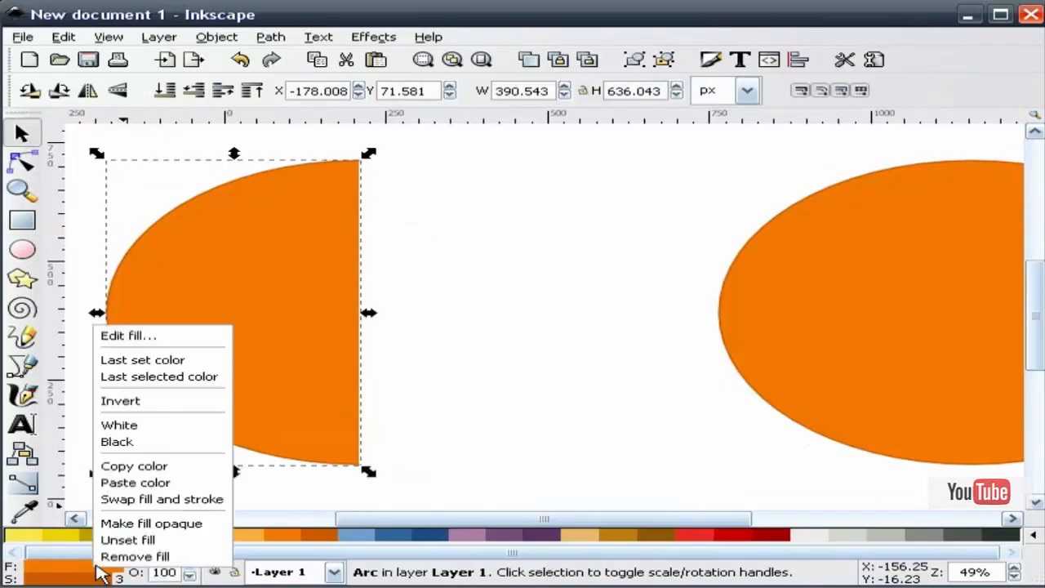
{"action": "left_click", "coordinate": [106, 560]}
{"action": "left_click", "coordinate": [468, 343]}
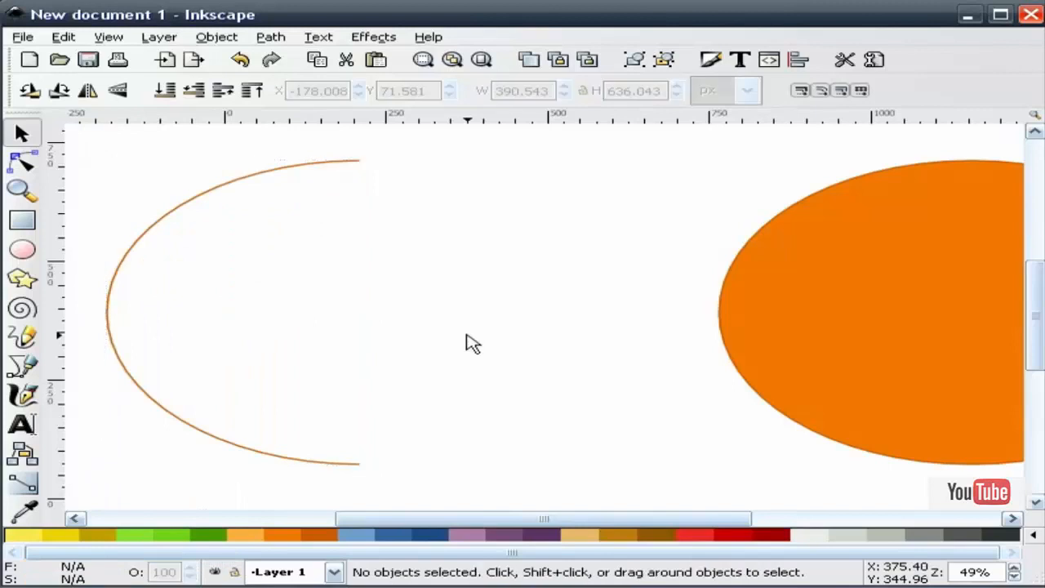
Enable snapping nodes to objects and snapping to object nodes in the document properties.
{"action": "left_click", "coordinate": [23, 37]}
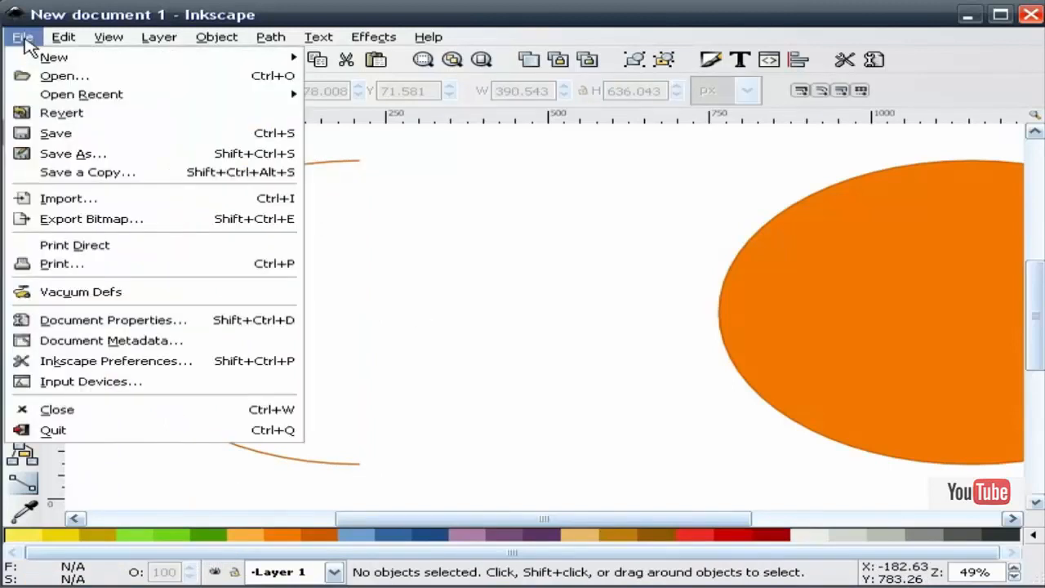
{"action": "left_click", "coordinate": [110, 321]}
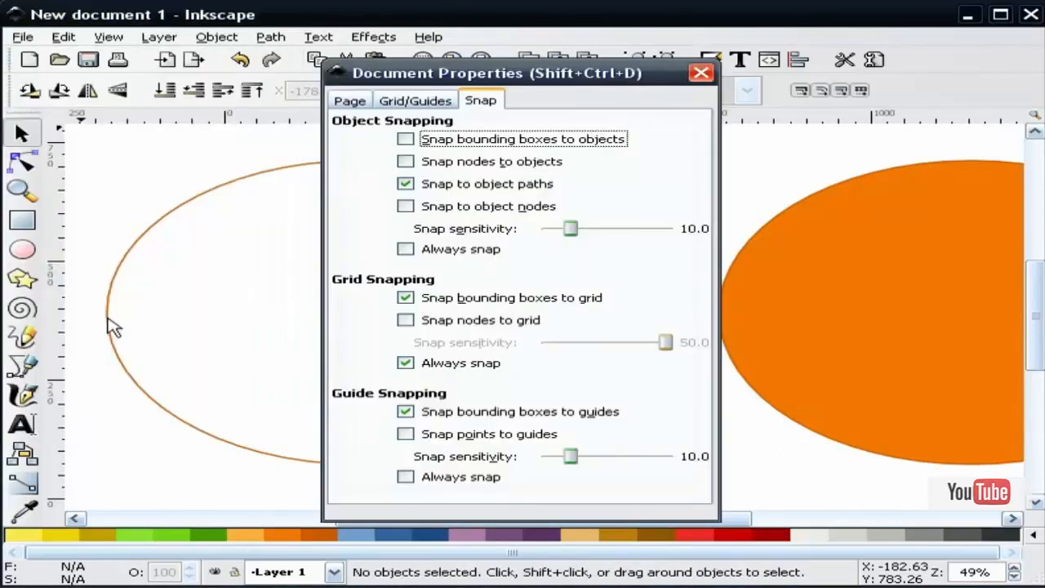
{"action": "left_click", "coordinate": [406, 206]}
{"action": "left_click", "coordinate": [406, 161]}
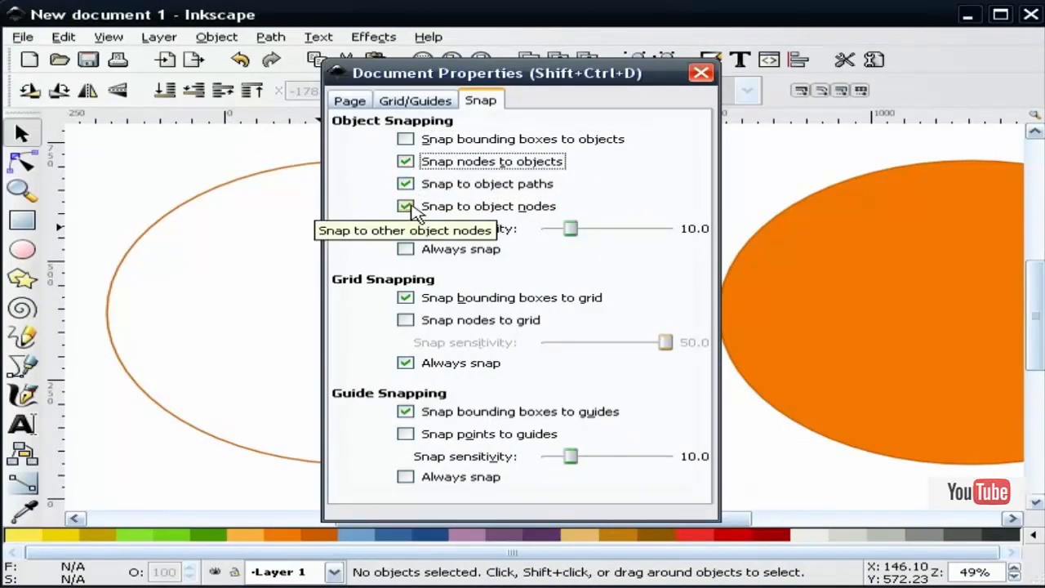
{"action": "left_click", "coordinate": [700, 72]}
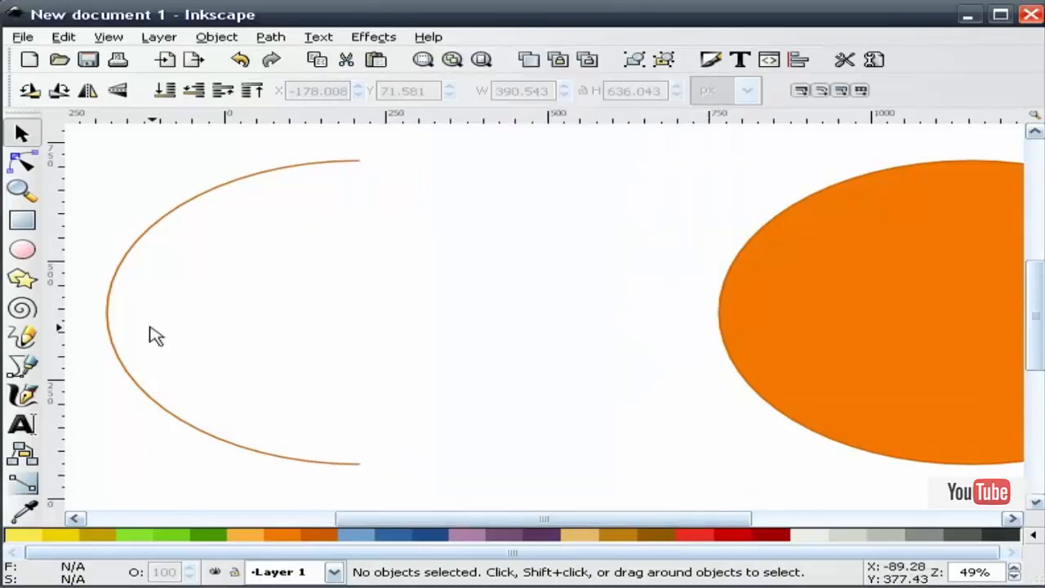
Draw a straight vertical Bezier line joining the upper and lower endpoints of the half-ellipse arc.
{"action": "left_click", "coordinate": [25, 367]}
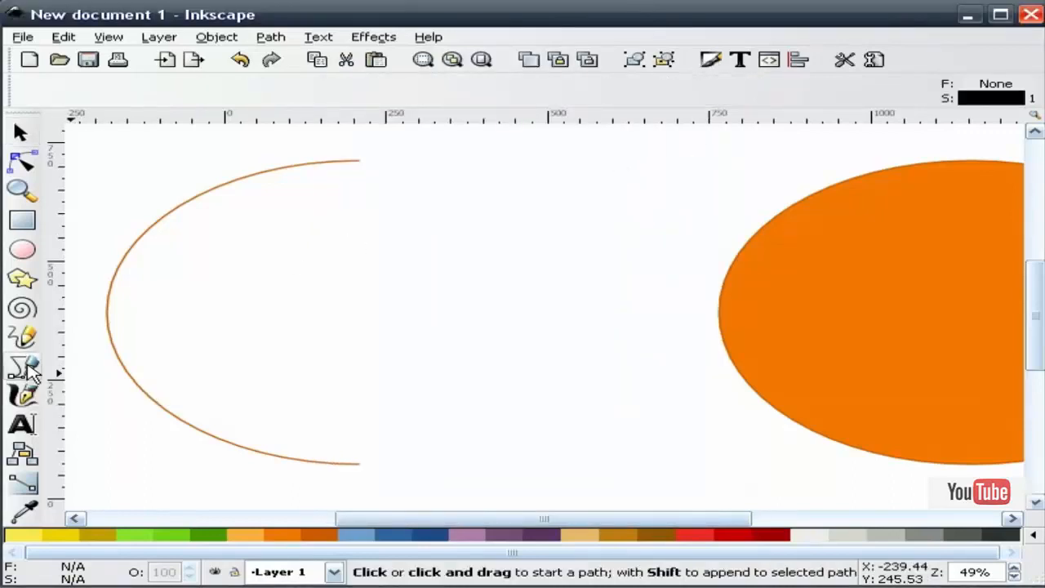
{"action": "left_click", "coordinate": [360, 161]}
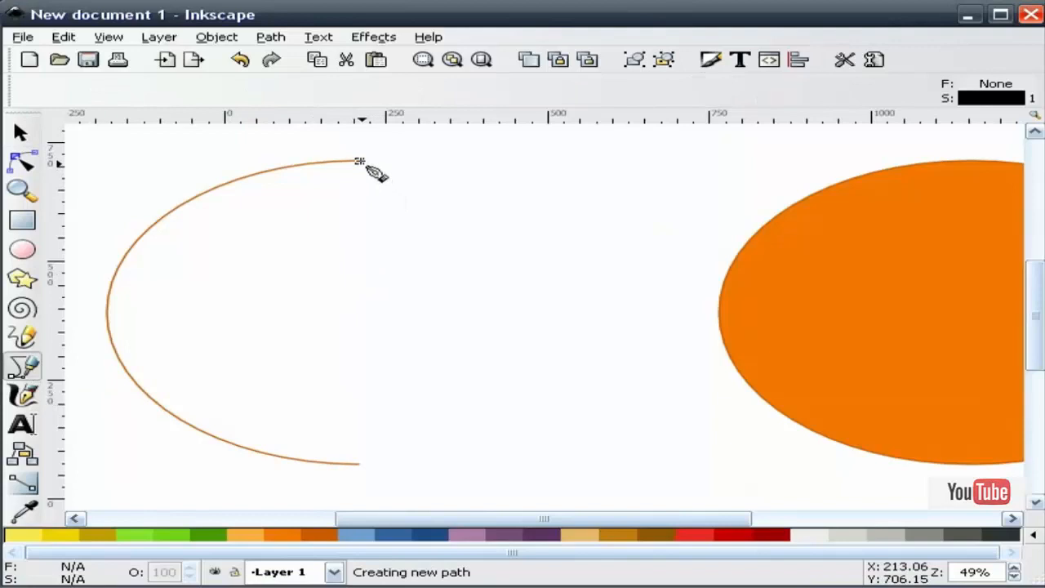
{"action": "left_click", "coordinate": [359, 464]}
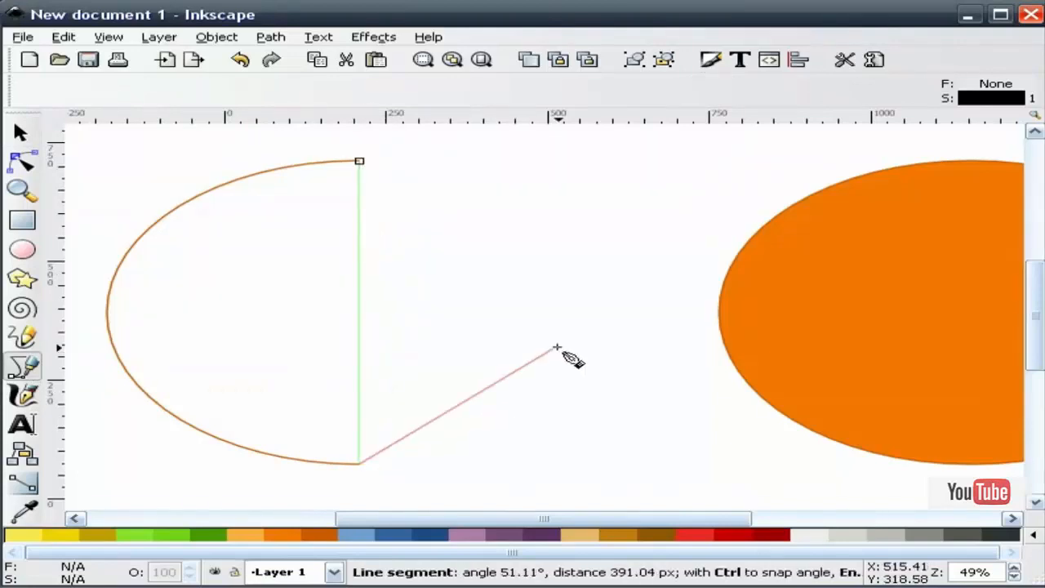
{"action": "key", "text": "Return"}
{"action": "left_click", "coordinate": [22, 137]}
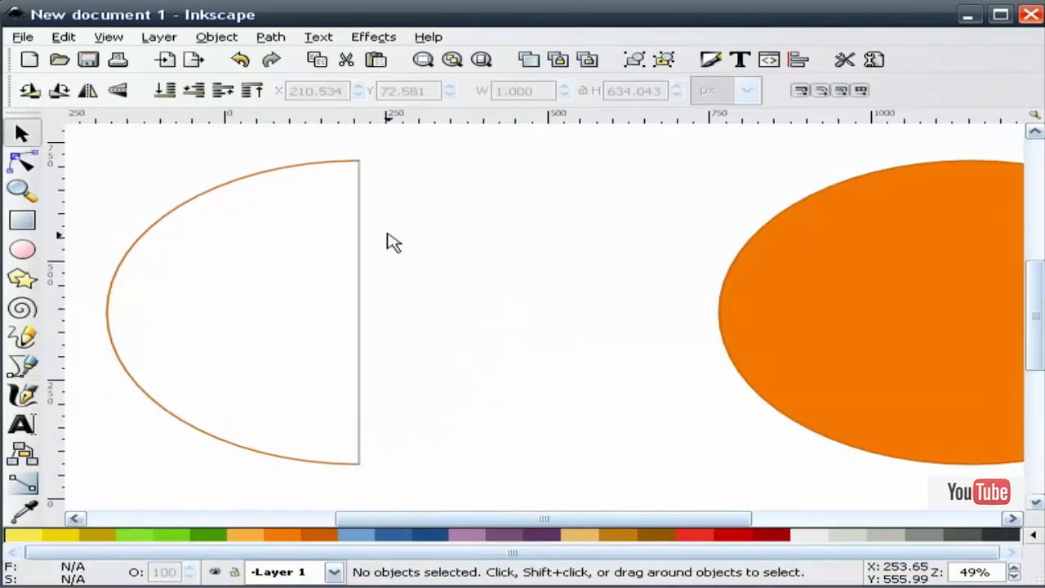
Give the vertical line a dark orange stroke with a width of 3 px.
{"action": "left_click", "coordinate": [359, 225]}
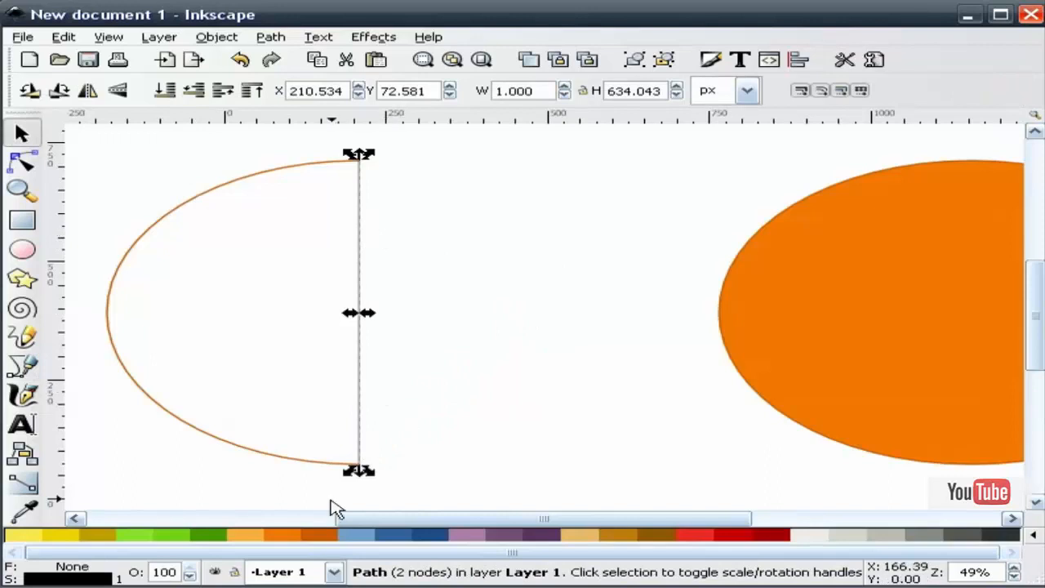
{"action": "mouse_move", "coordinate": [329, 536]}
{"action": "left_mouse_down"}
{"action": "mouse_move", "coordinate": [139, 536]}
{"action": "mouse_move", "coordinate": [85, 578]}
{"action": "left_mouse_up"}
{"action": "left_click", "coordinate": [432, 416]}
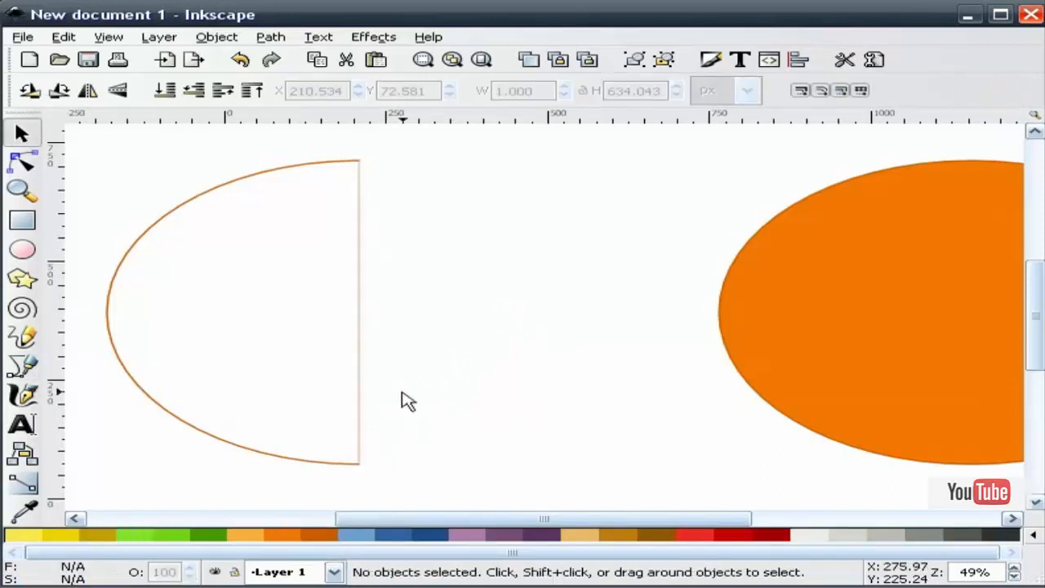
{"action": "left_click", "coordinate": [360, 386]}
{"action": "right_click", "coordinate": [118, 580]}
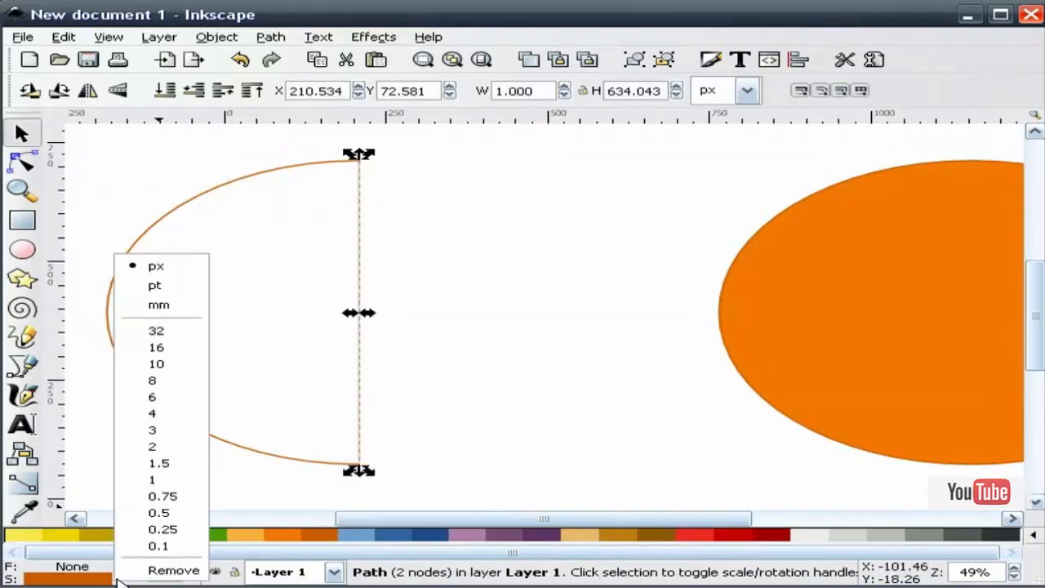
{"action": "left_click", "coordinate": [173, 431]}
{"action": "left_click", "coordinate": [488, 335]}
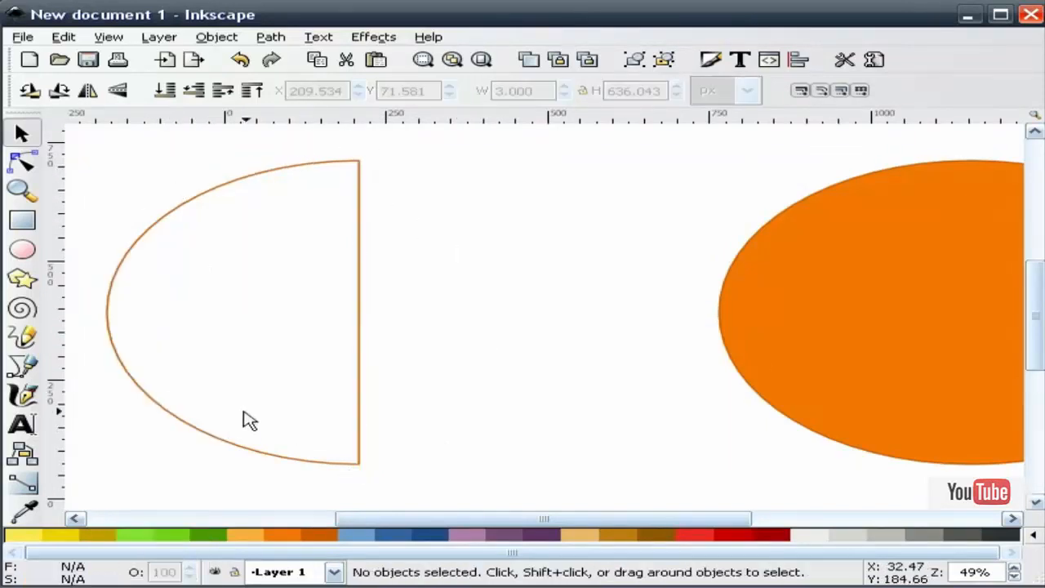
Check the corners where the arc and line meet, and convert the strokes of both objects to paths.
{"action": "left_click", "coordinate": [21, 189]}
{"action": "left_click_drag", "start_coordinate": [385, 159], "coordinate": [340, 154]}
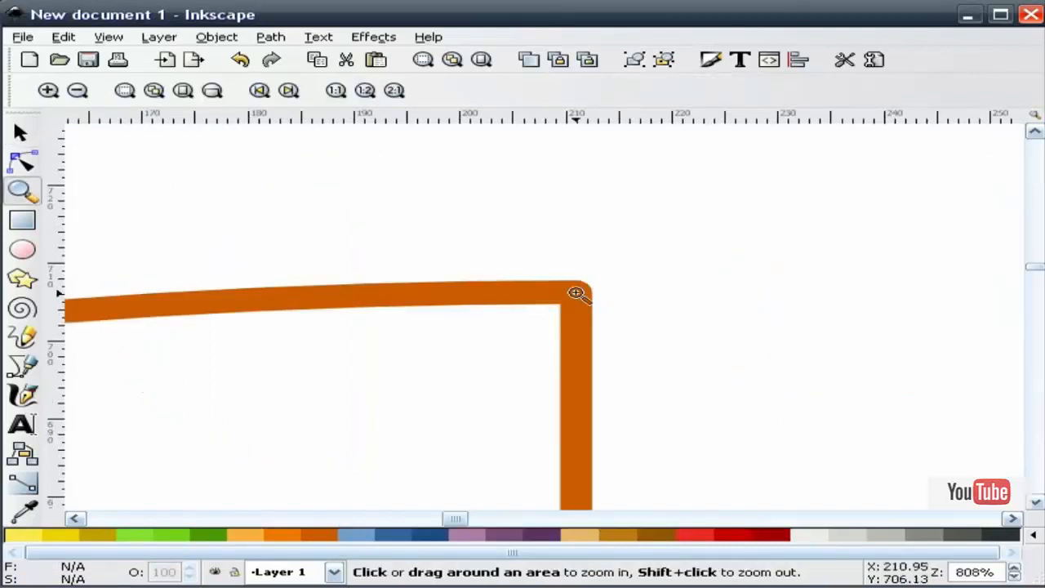
{"action": "left_click_drag", "start_coordinate": [1034, 276], "coordinate": [1033, 368]}
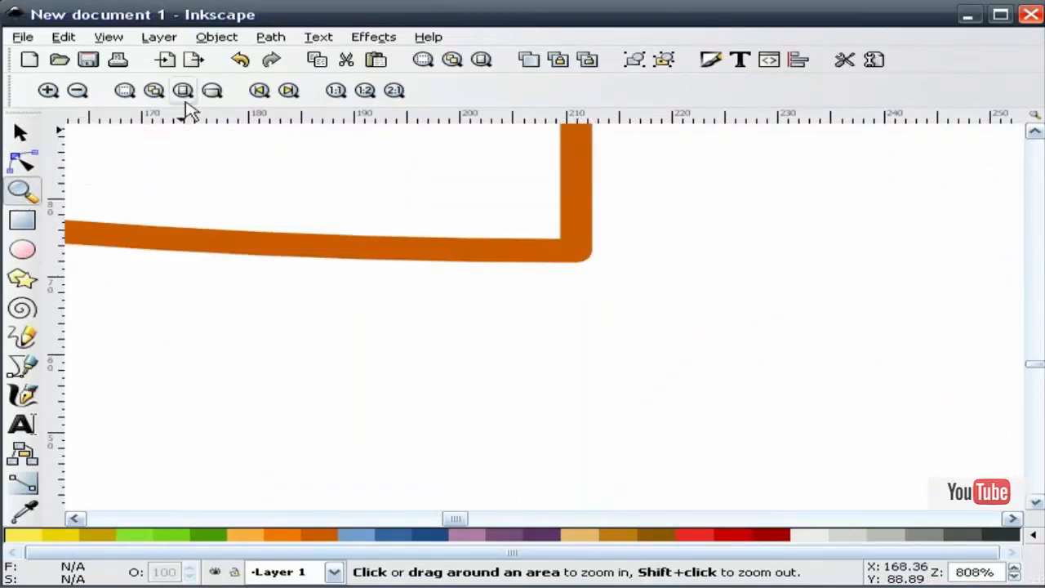
{"action": "left_click", "coordinate": [183, 90]}
{"action": "key", "text": "s"}
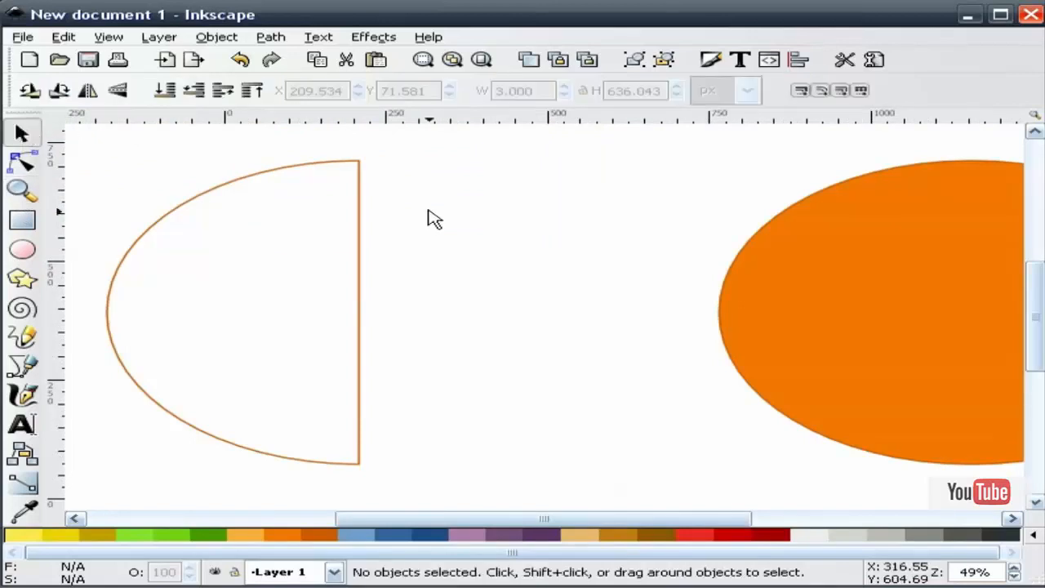
{"action": "left_click_drag", "start_coordinate": [78, 498], "coordinate": [458, 140]}
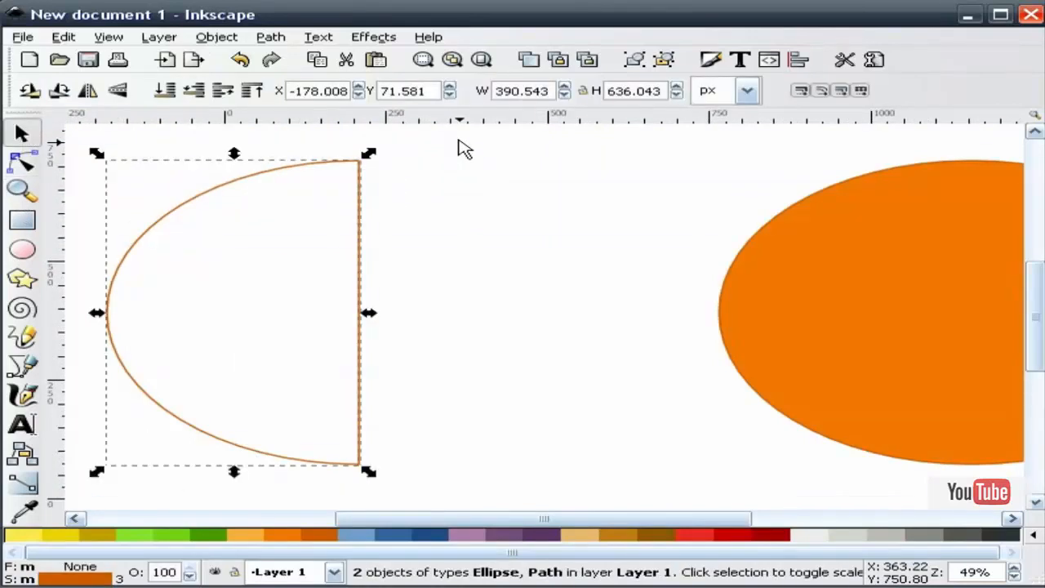
{"action": "left_click", "coordinate": [274, 41]}
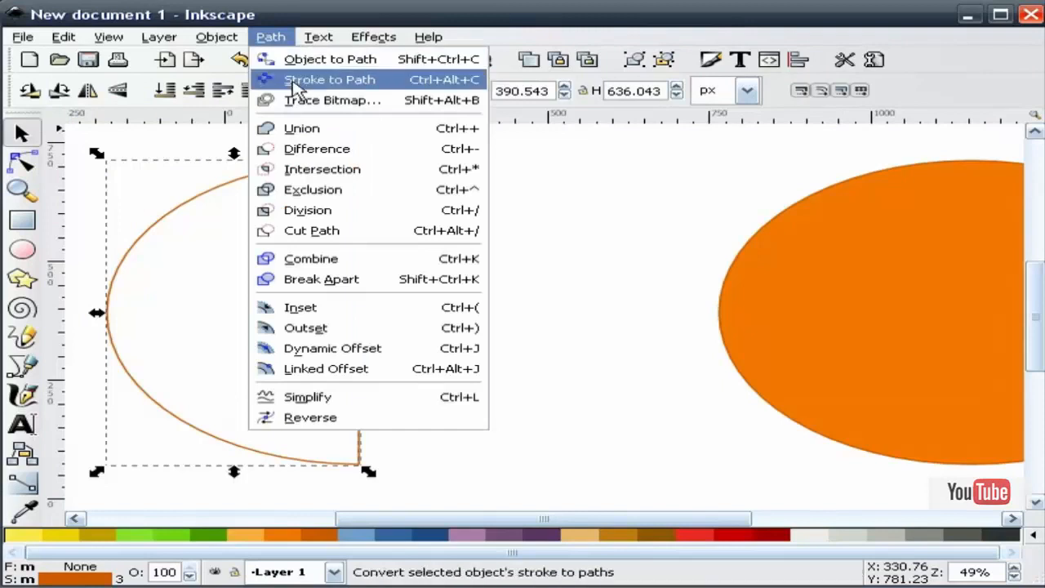
{"action": "left_click", "coordinate": [294, 88]}
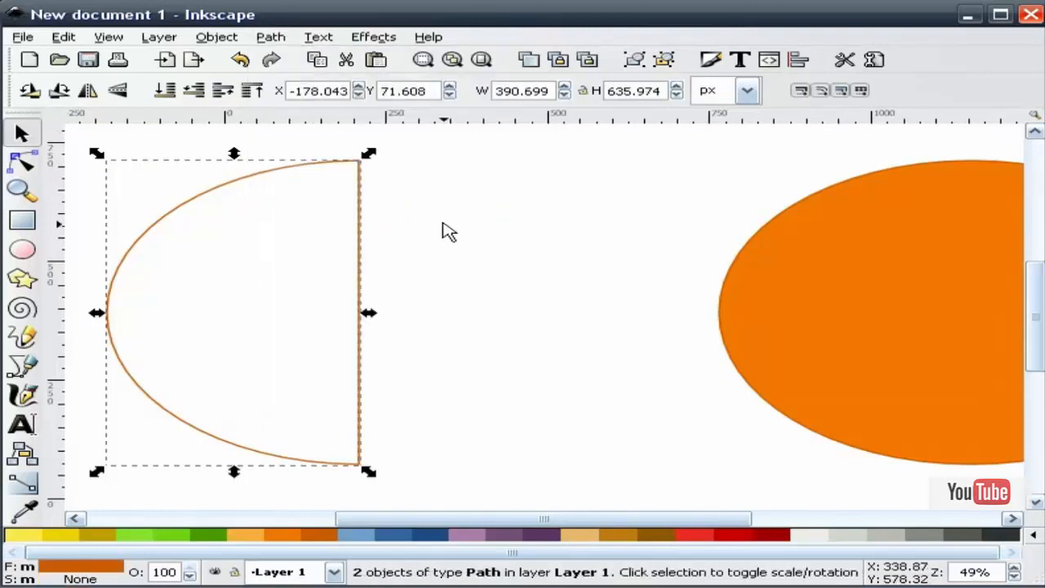
Interpolate between the arc and the line with exponent 0.0, 2 steps, method 2 and duplicate endpaths enabled, without interpolating style.
{"action": "left_click", "coordinate": [373, 38]}
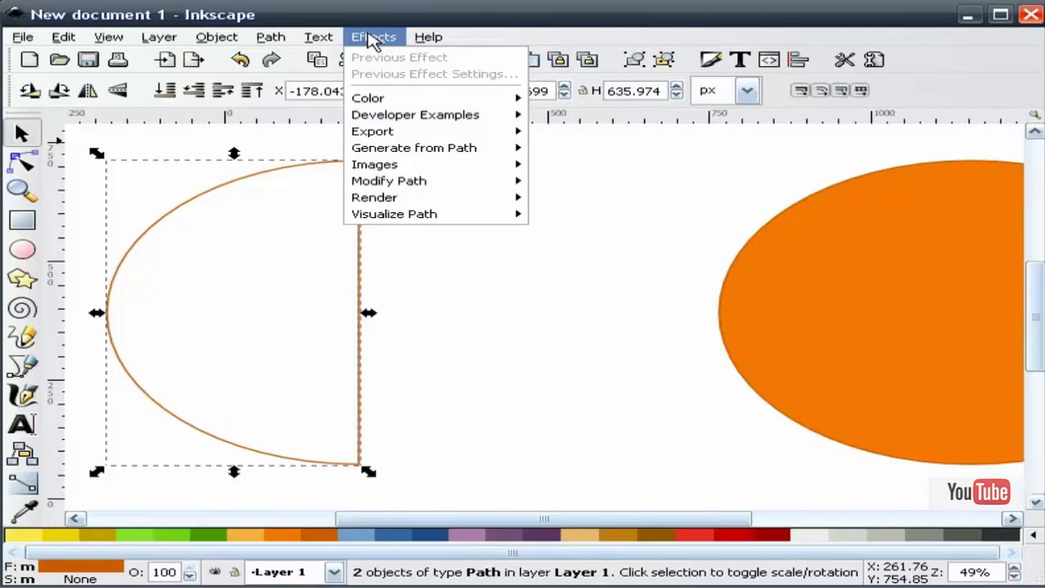
{"action": "mouse_move", "coordinate": [406, 155]}
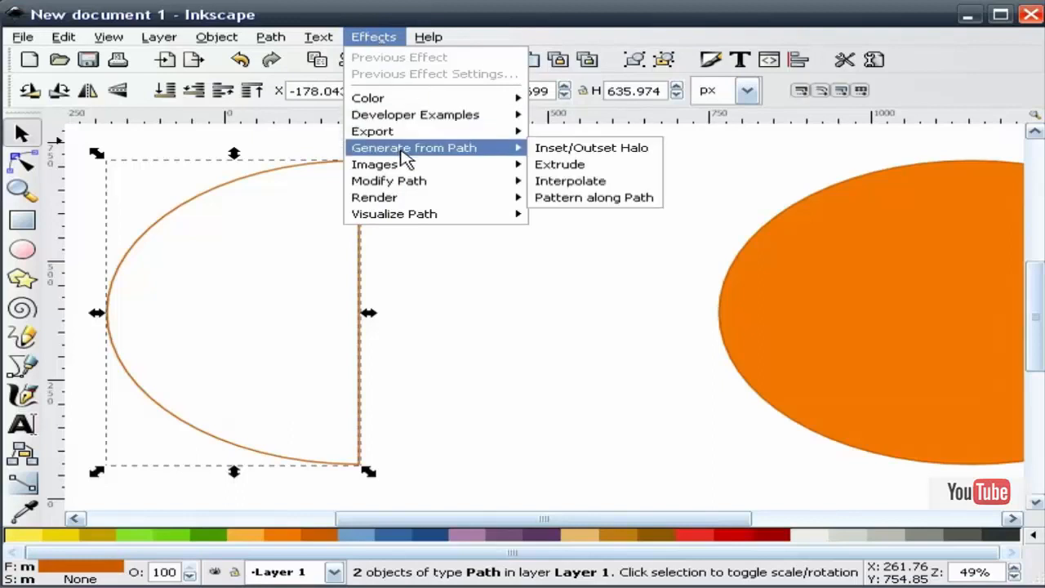
{"action": "left_click", "coordinate": [585, 181]}
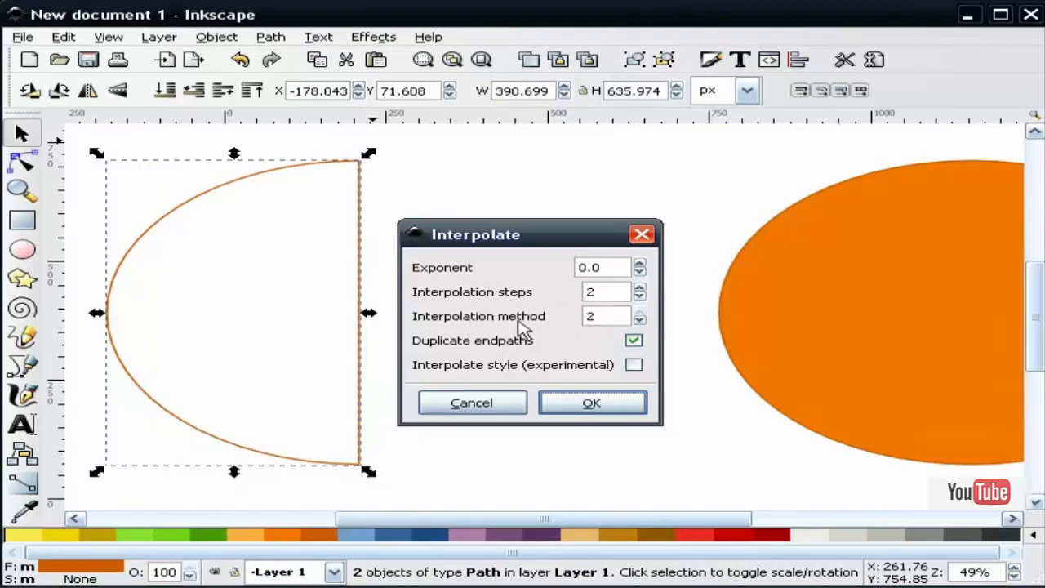
{"action": "left_click", "coordinate": [609, 401]}
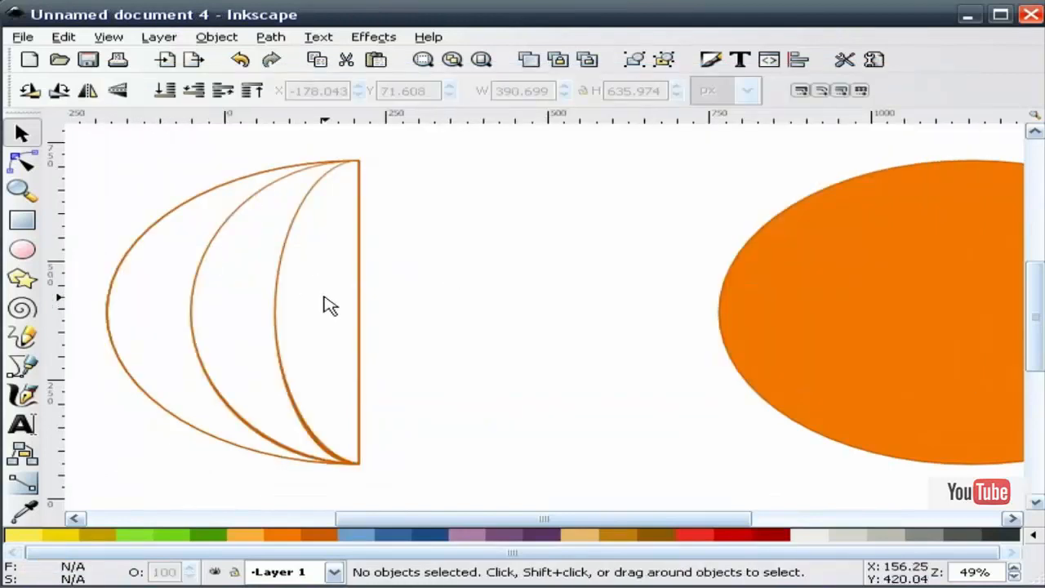
Move the group of interpolated curves horizontally about 473 px to the right, between the original outlines and the filled ellipse.
{"action": "left_click", "coordinate": [276, 291]}
{"action": "left_click_drag", "start_coordinate": [277, 296], "coordinate": [598, 300]}
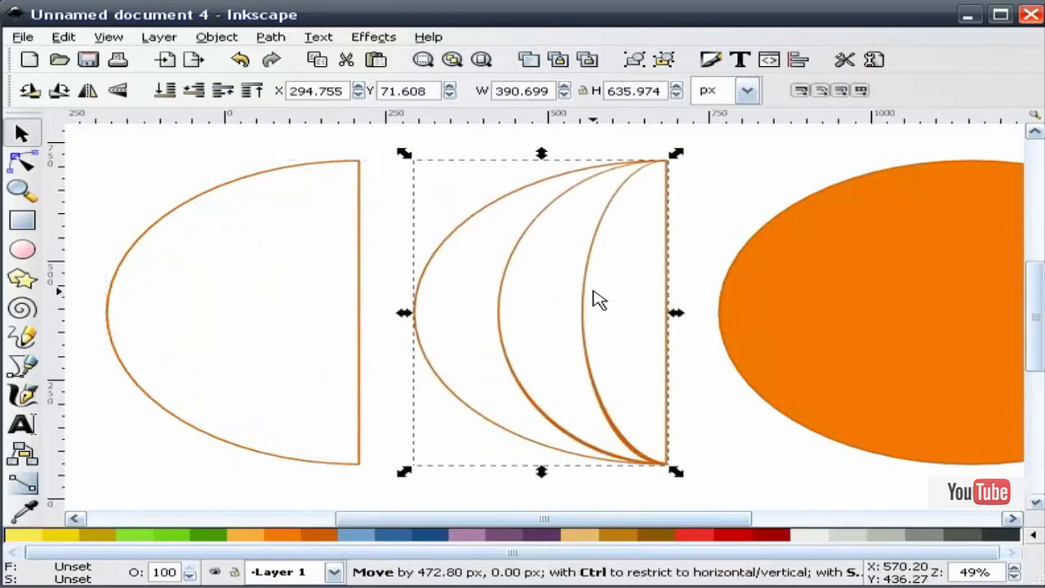
{"action": "left_click", "coordinate": [396, 144]}
Delete the original arc and vertical line, and move the interpolated group about 503 px to the left into their place.
{"action": "left_click", "coordinate": [360, 169]}
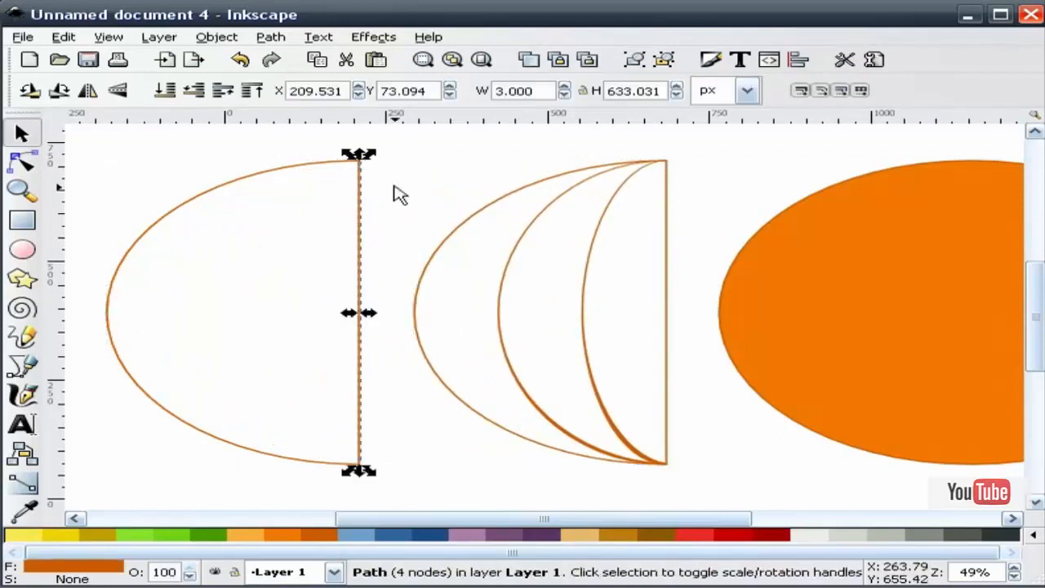
{"action": "left_click", "coordinate": [378, 152]}
{"action": "left_click_drag", "start_coordinate": [376, 152], "coordinate": [93, 387]}
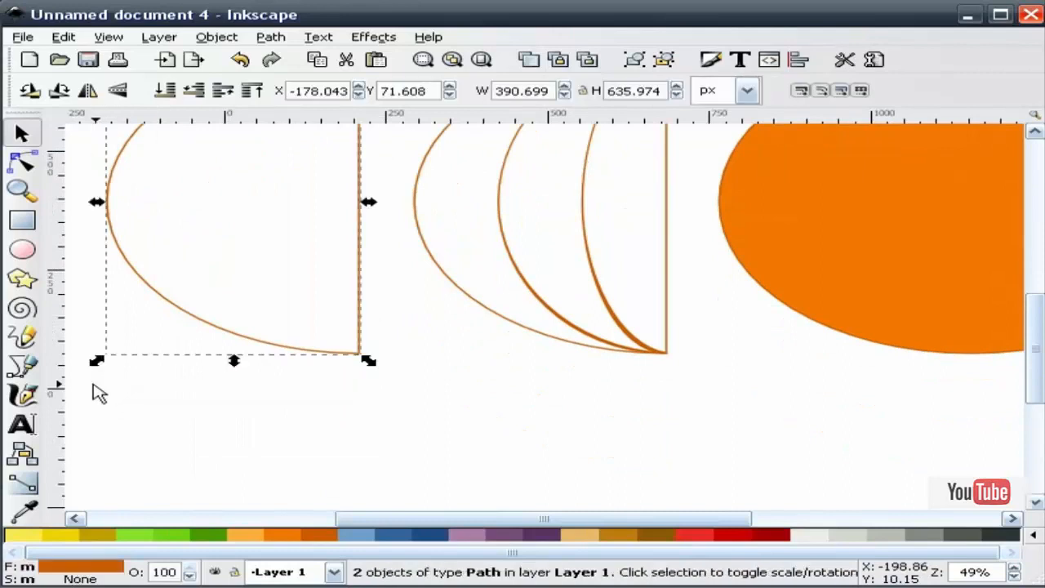
{"action": "key", "text": "Delete"}
{"action": "scroll", "coordinate": [245, 374], "scroll_direction": "up", "scroll_amount": 3}
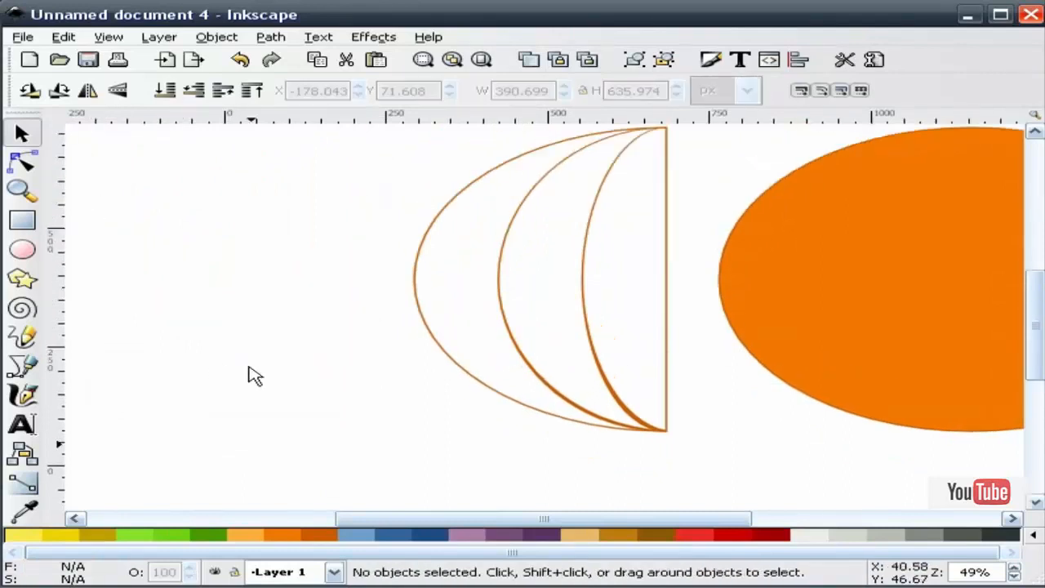
{"action": "left_click_drag", "start_coordinate": [412, 296], "coordinate": [81, 310]}
{"action": "left_click", "coordinate": [456, 232]}
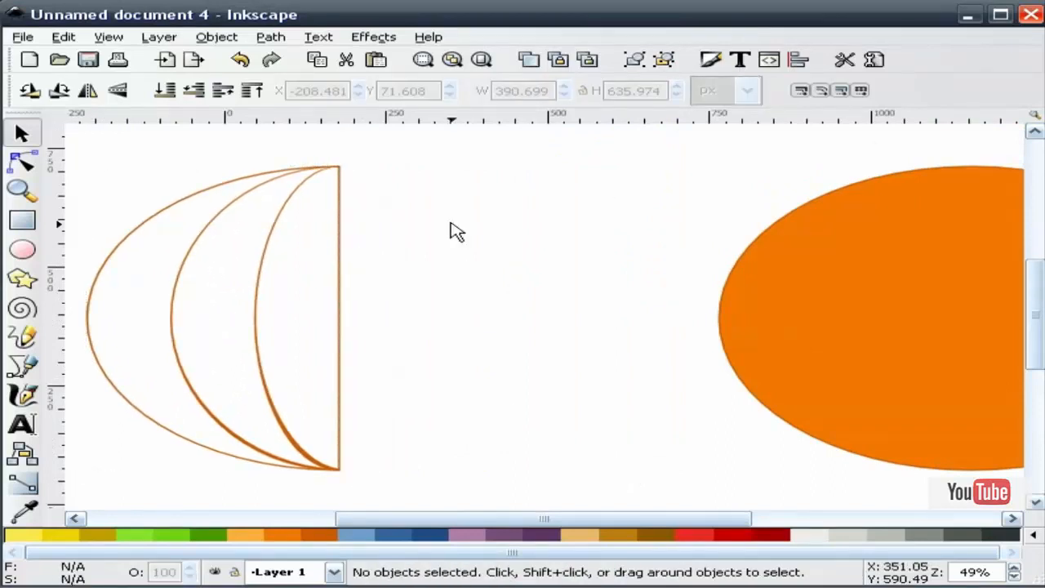
Duplicate the group of interpolated curves and place the copy about 467 px to the right of the original.
{"action": "left_click", "coordinate": [257, 259]}
{"action": "right_click", "coordinate": [256, 262]}
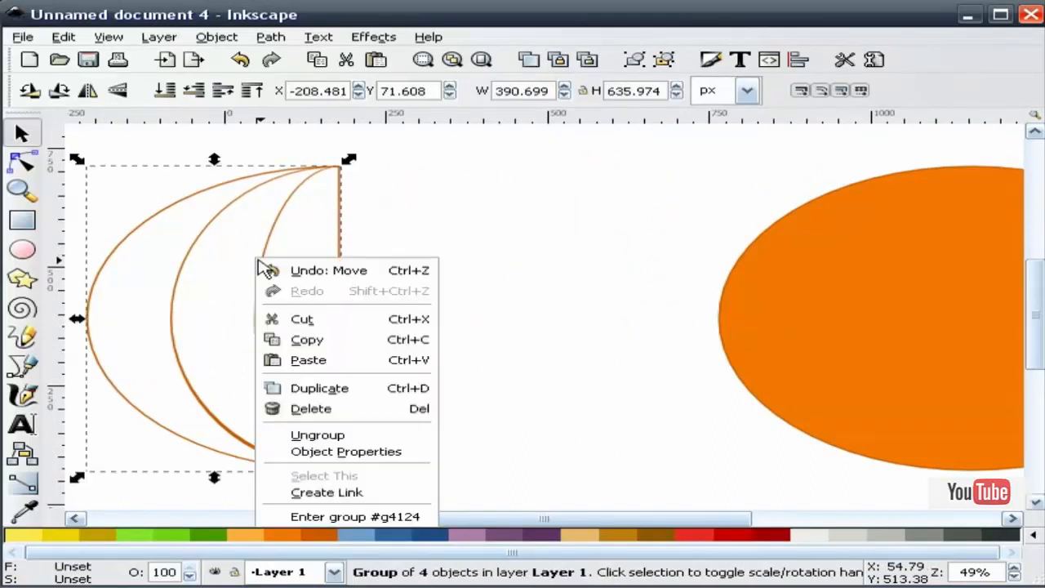
{"action": "left_click", "coordinate": [338, 387]}
{"action": "left_click_drag", "start_coordinate": [274, 306], "coordinate": [564, 289]}
{"action": "left_click", "coordinate": [677, 390]}
Move the filled orange ellipse to the right, to an X position of about 1380 px, clearing space beside the curve groups.
{"action": "scroll", "coordinate": [677, 390], "scroll_direction": "right", "scroll_amount": 10}
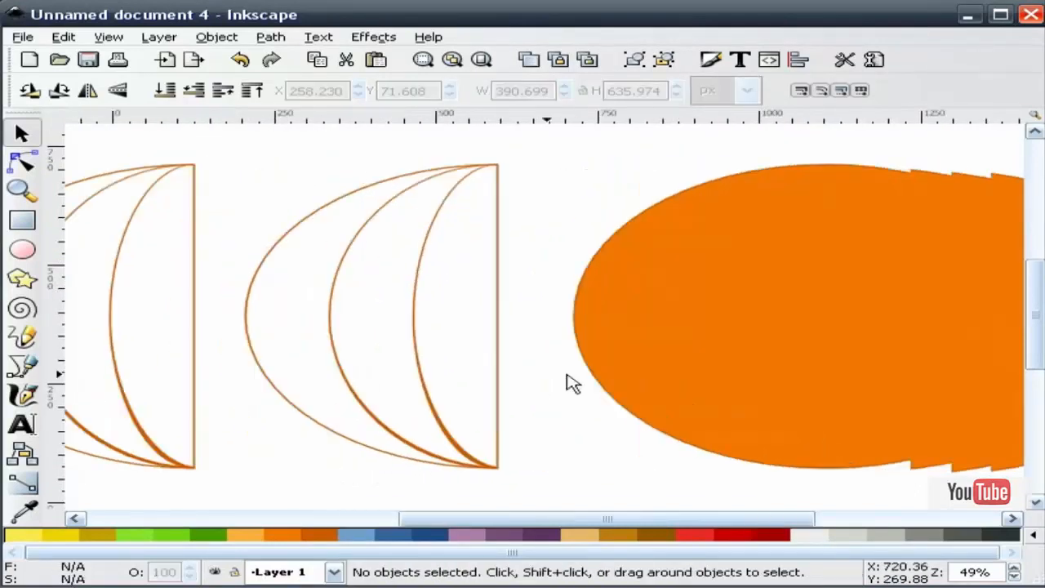
{"action": "left_click_drag", "start_coordinate": [457, 316], "coordinate": [868, 321]}
{"action": "left_click", "coordinate": [366, 306]}
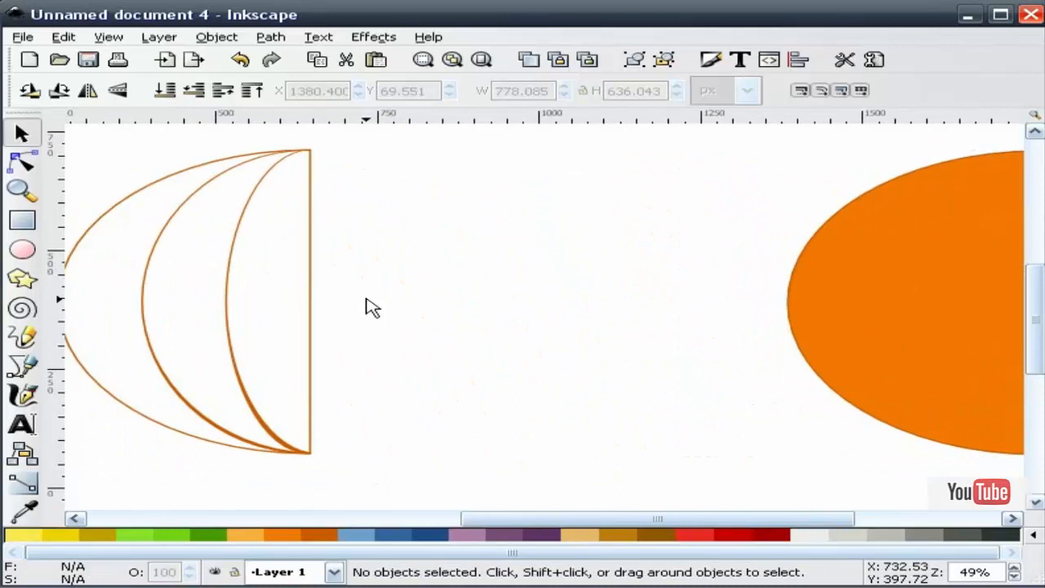
Duplicate the second group of curves and place the copy about 509 px to its right.
{"action": "scroll", "coordinate": [460, 298], "scroll_direction": "left", "scroll_amount": 5}
{"action": "right_click", "coordinate": [388, 288]}
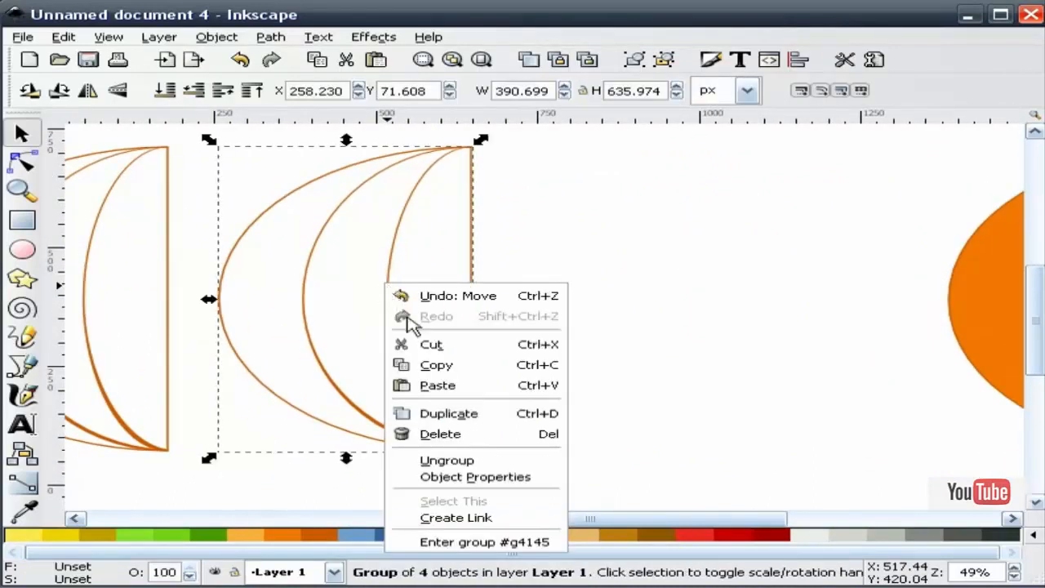
{"action": "left_click", "coordinate": [449, 413]}
{"action": "left_click_drag", "start_coordinate": [462, 296], "coordinate": [730, 289]}
{"action": "left_click", "coordinate": [857, 229]}
{"action": "scroll", "coordinate": [668, 457], "scroll_direction": "left", "scroll_amount": 4}
{"action": "scroll", "coordinate": [668, 457], "scroll_direction": "left", "scroll_amount": 2}
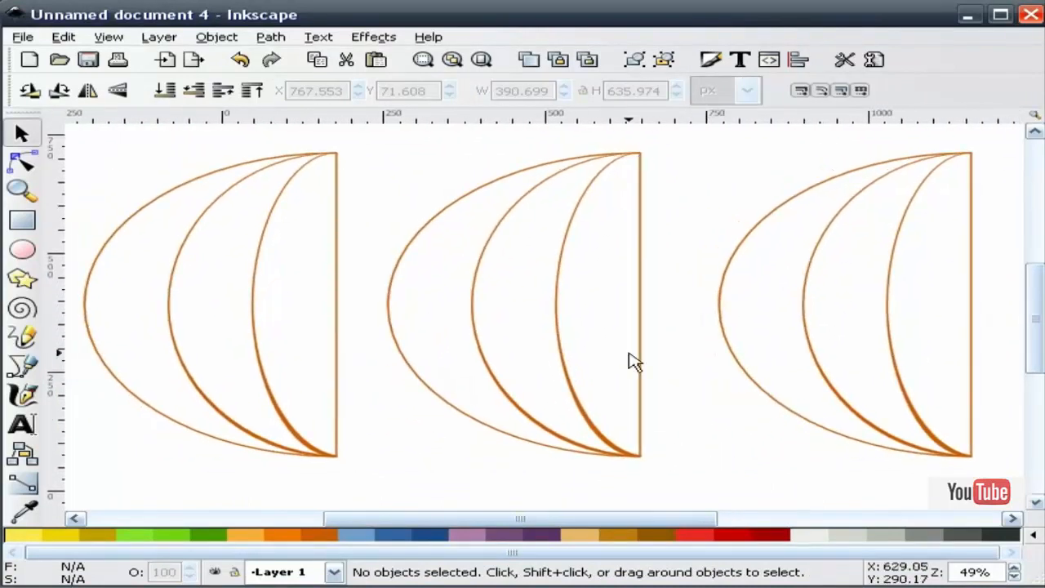
Ungroup the middle set of curves and delete its vertical line and the curve nearest to that line.
{"action": "left_click", "coordinate": [558, 284]}
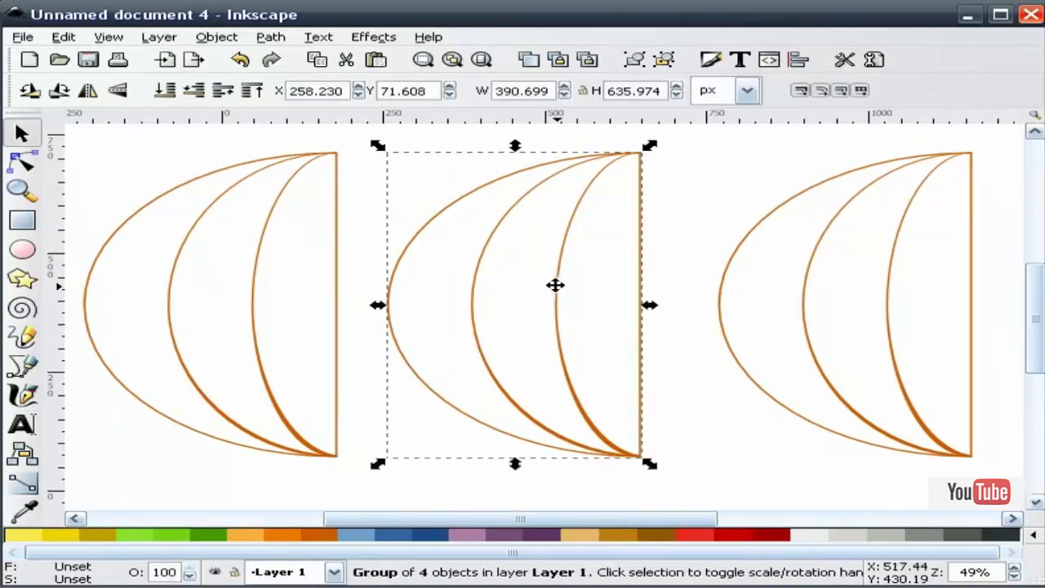
{"action": "left_click", "coordinate": [666, 60]}
{"action": "left_click", "coordinate": [671, 211]}
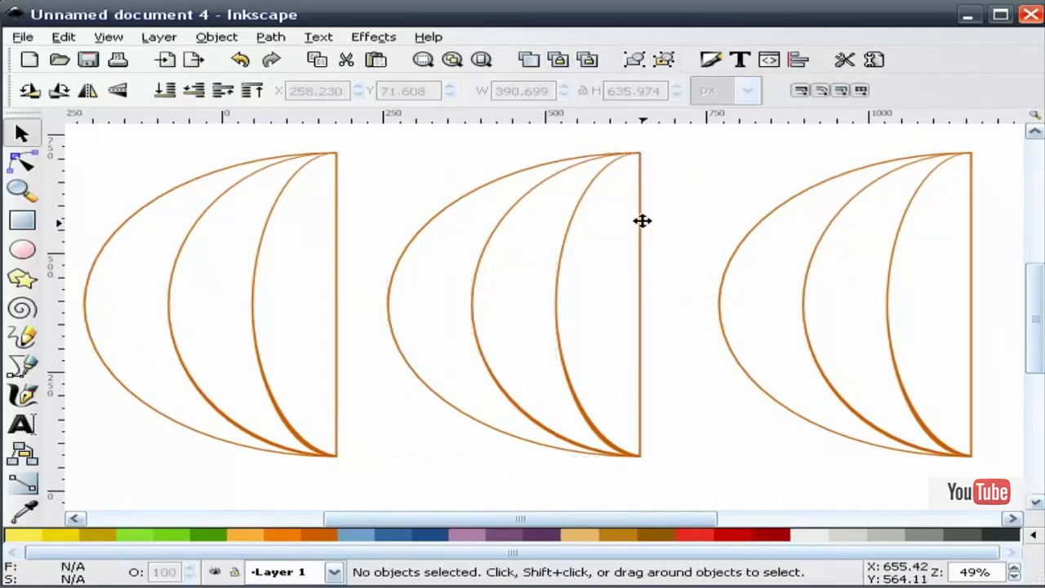
{"action": "left_click", "coordinate": [643, 222]}
{"action": "key", "text": "Delete"}
{"action": "left_click", "coordinate": [563, 223]}
{"action": "key", "text": "Delete"}
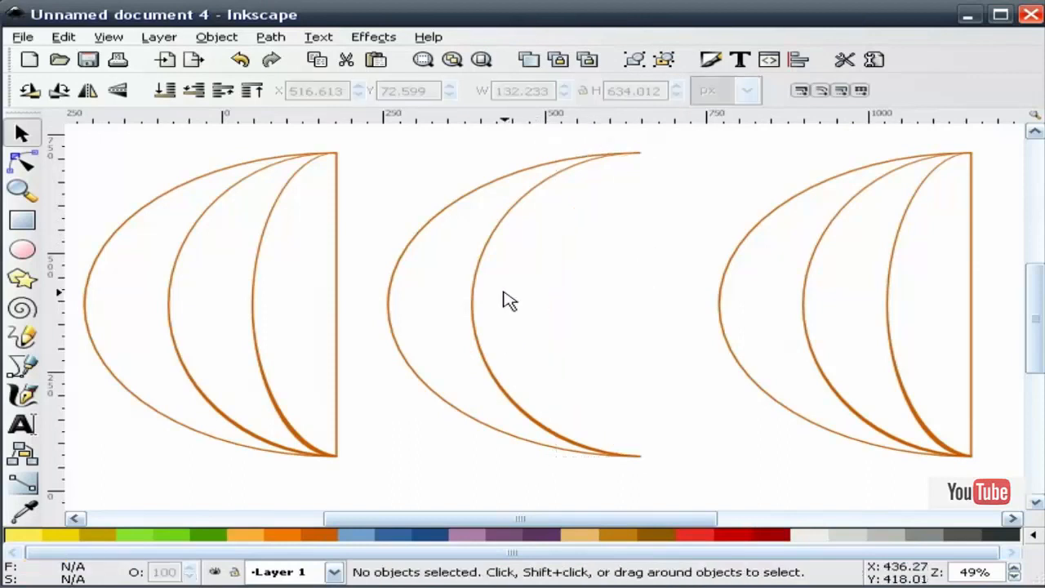
Unite the two remaining curves of the middle set into one path and break that path apart.
{"action": "left_click_drag", "start_coordinate": [355, 494], "coordinate": [713, 144]}
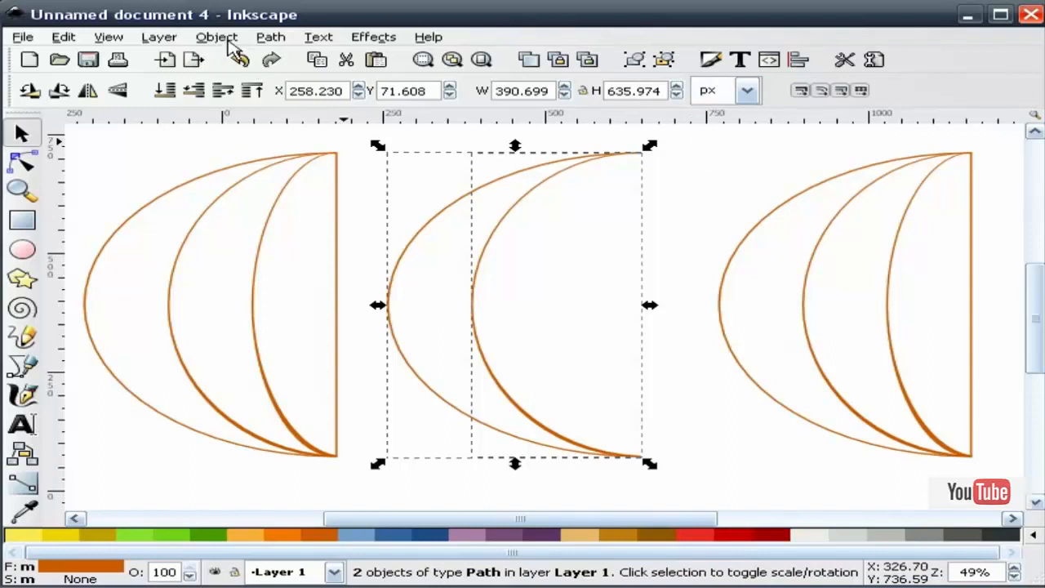
{"action": "left_click", "coordinate": [269, 38]}
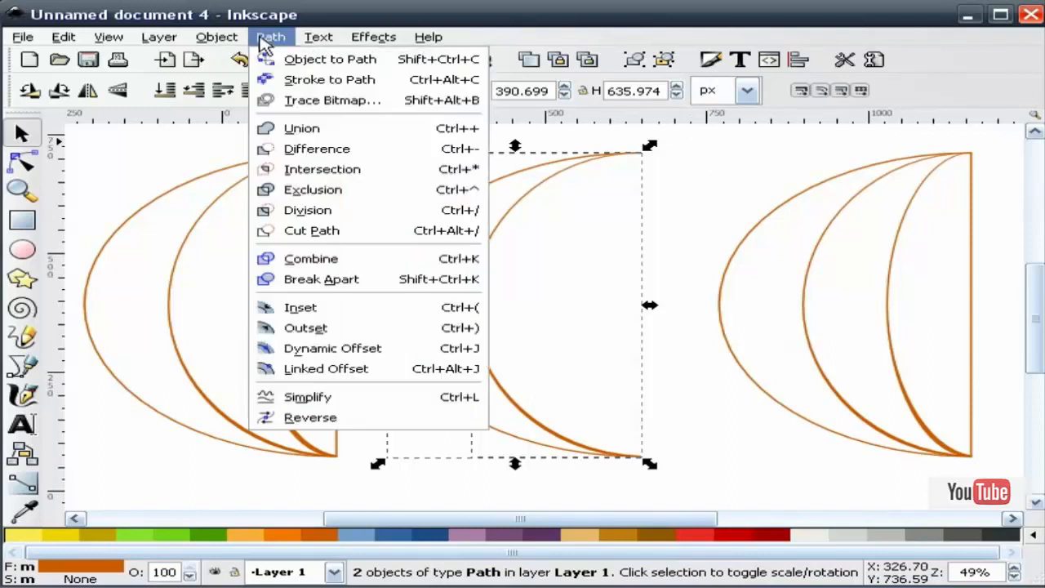
{"action": "left_click", "coordinate": [302, 129]}
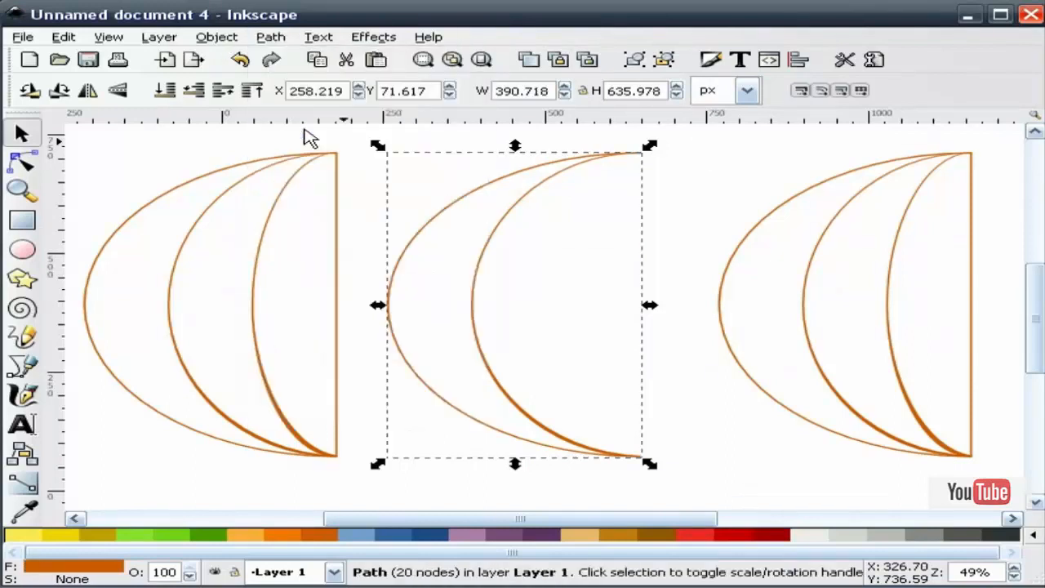
{"action": "left_click", "coordinate": [271, 39]}
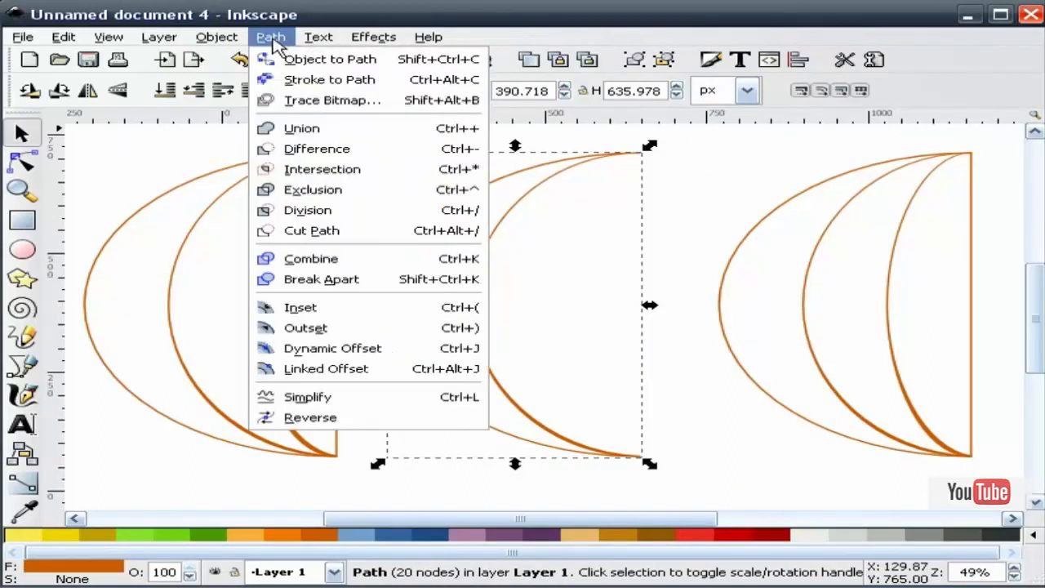
{"action": "left_click", "coordinate": [320, 279]}
{"action": "left_click", "coordinate": [684, 228]}
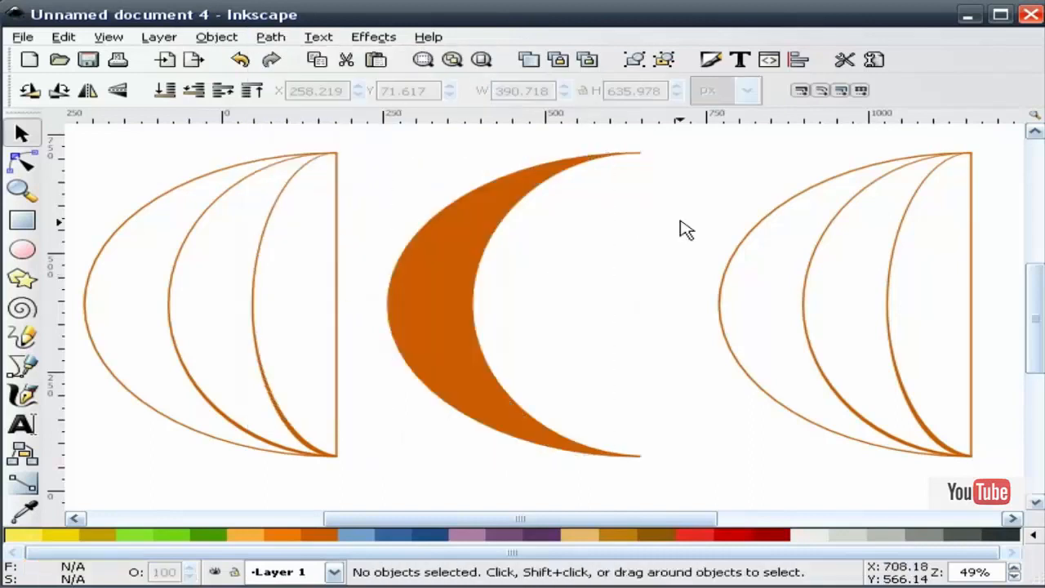
Move the inner crescent of the middle shape about 398 px to the right and undo the move.
{"action": "left_click_drag", "start_coordinate": [448, 275], "coordinate": [693, 272]}
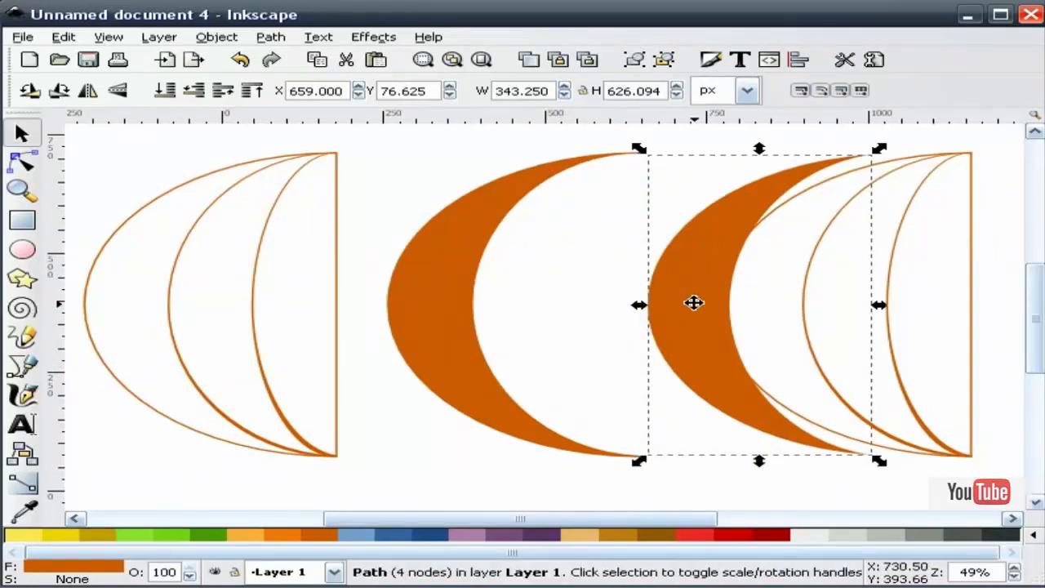
{"action": "left_click", "coordinate": [239, 59]}
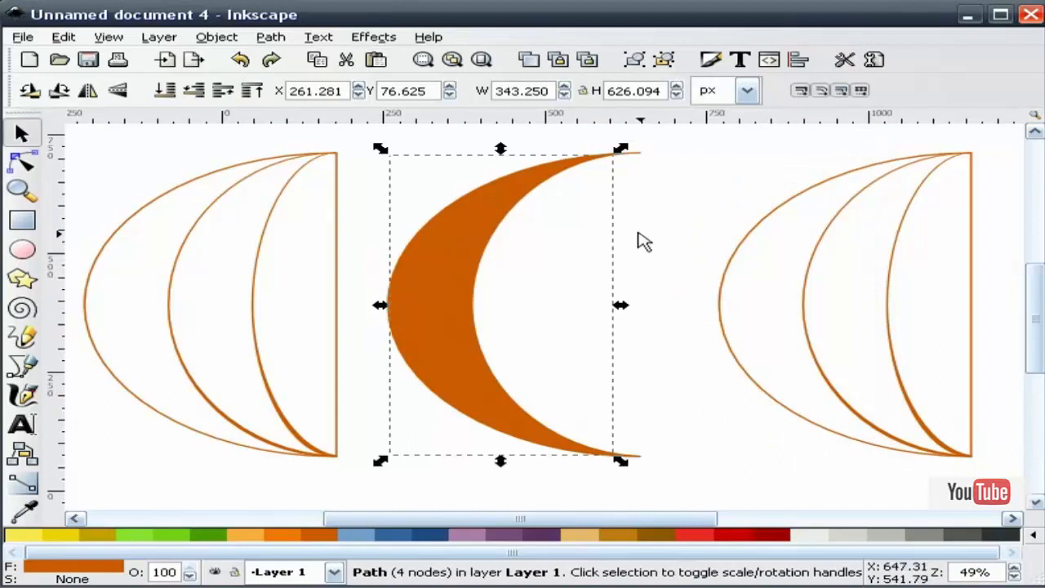
{"action": "left_click", "coordinate": [653, 287]}
Fill the middle shape's inner crescent with light orange and shrink it with a dynamic offset to about 207 × 536 px.
{"action": "left_click", "coordinate": [441, 272]}
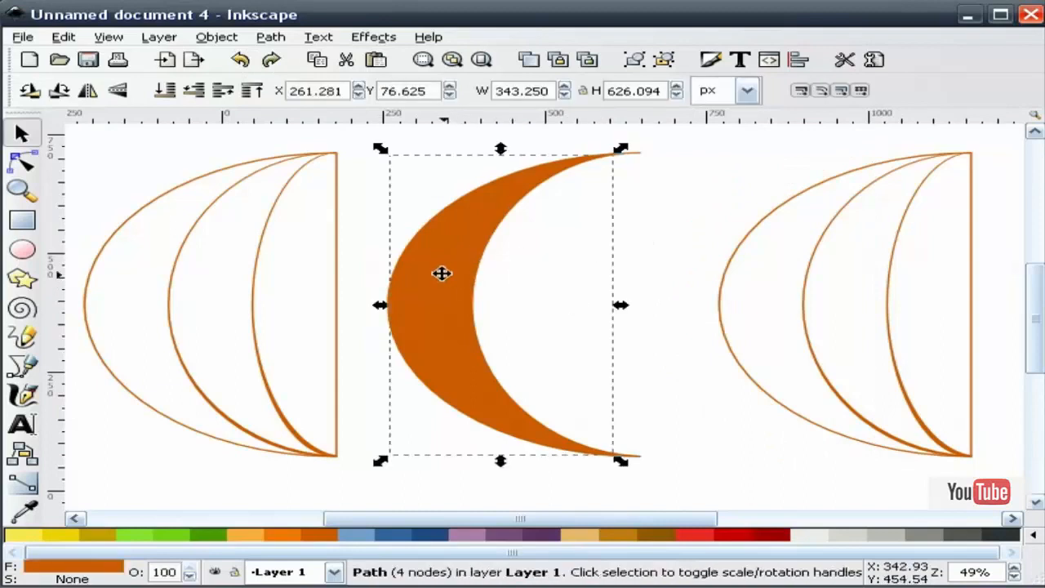
{"action": "left_click", "coordinate": [254, 536]}
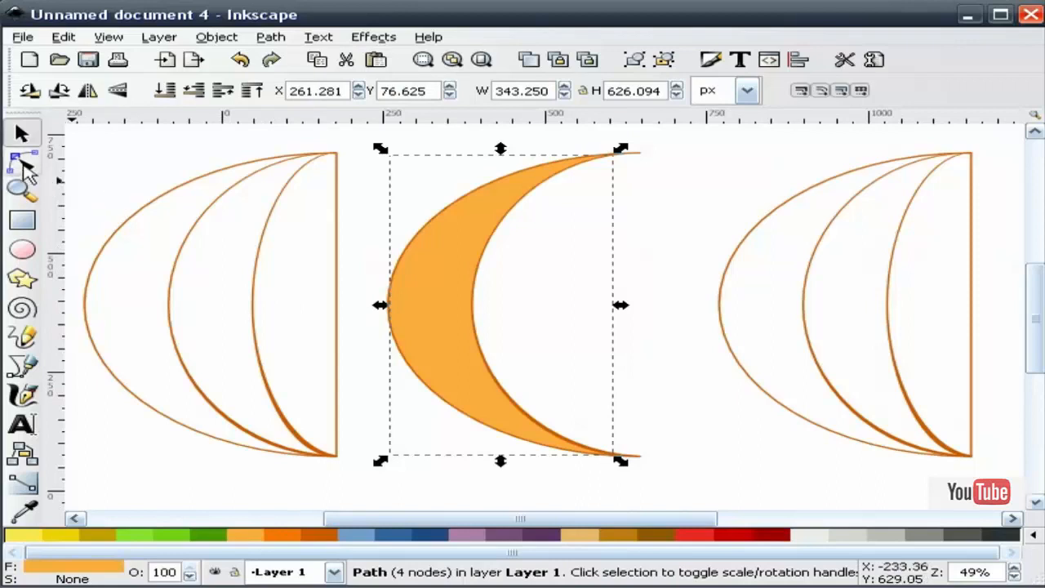
{"action": "left_click", "coordinate": [23, 163]}
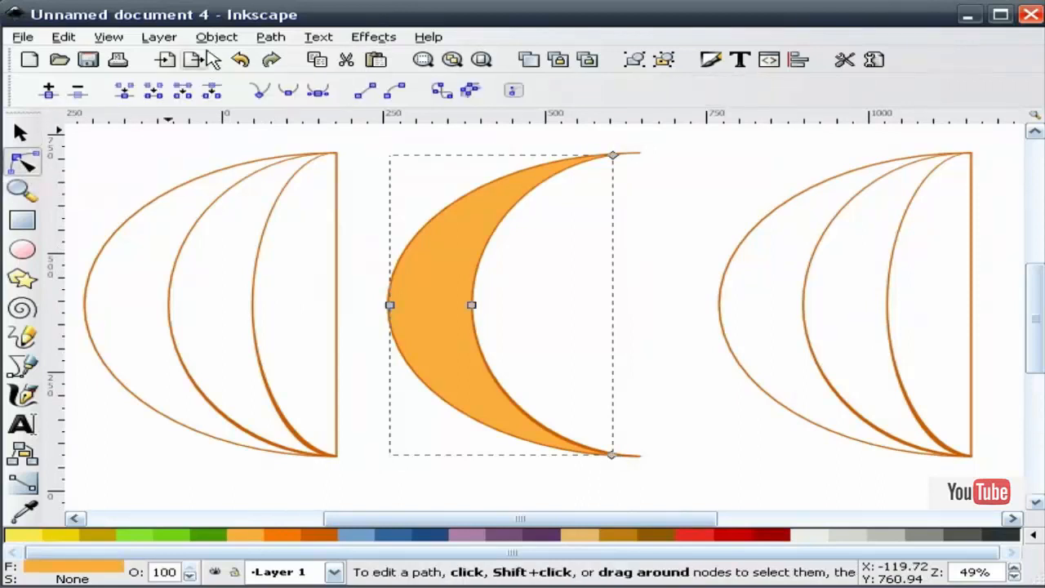
{"action": "left_click", "coordinate": [216, 37]}
{"action": "mouse_move", "coordinate": [272, 38]}
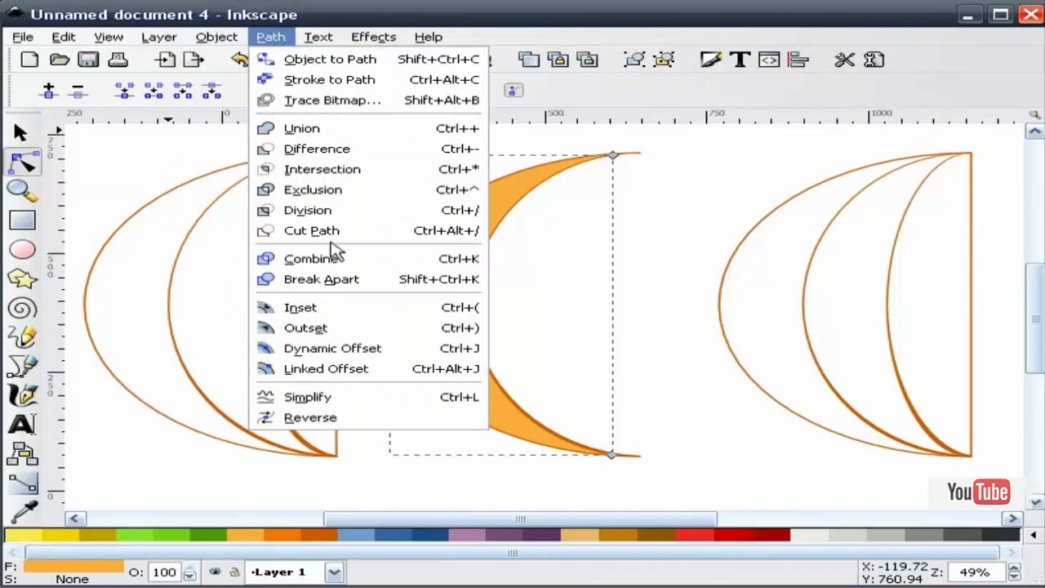
{"action": "left_click", "coordinate": [319, 348]}
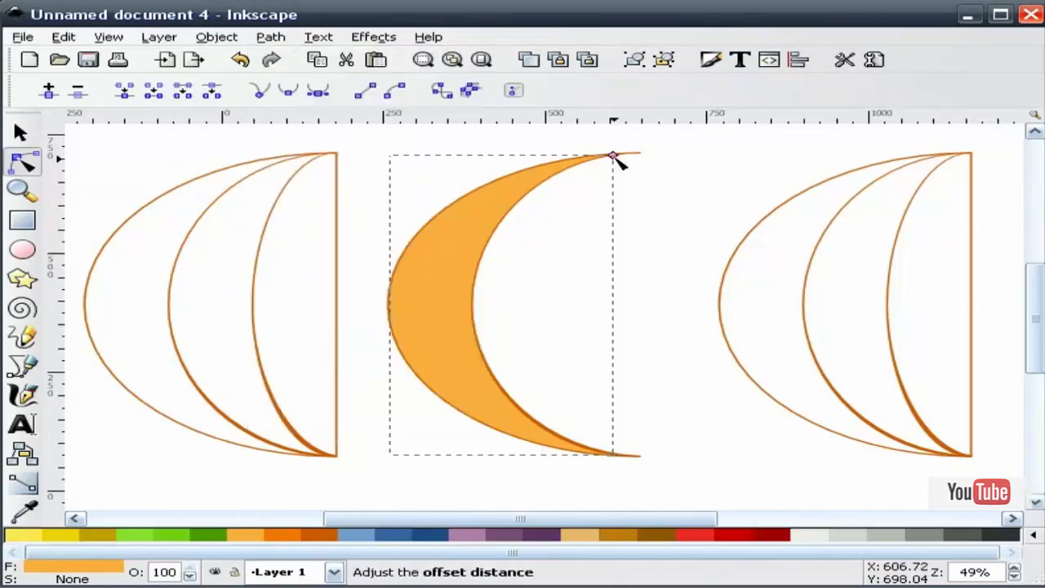
{"action": "left_click_drag", "start_coordinate": [612, 158], "coordinate": [533, 179]}
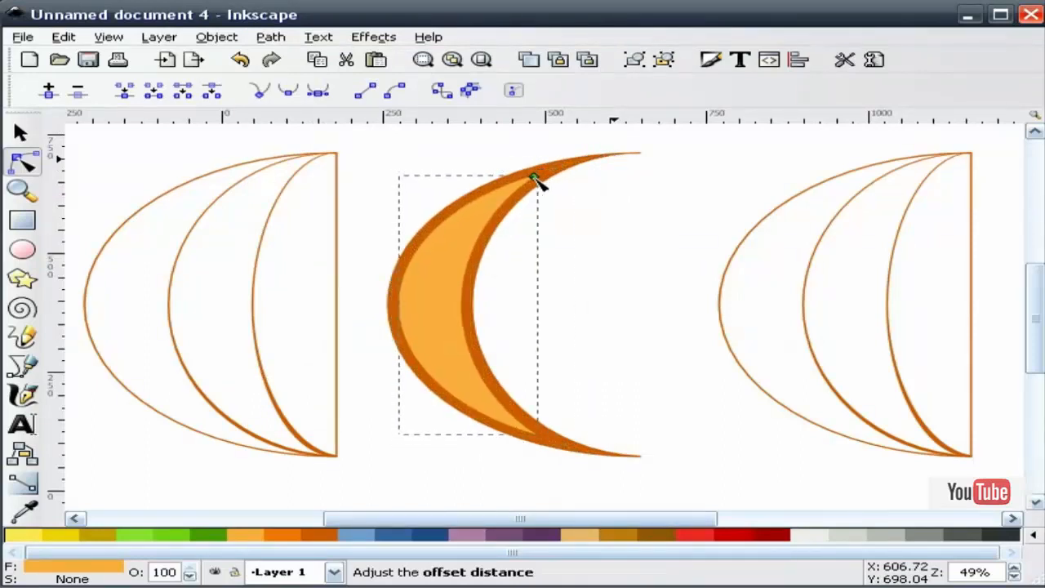
{"action": "left_click_drag", "start_coordinate": [534, 178], "coordinate": [533, 178]}
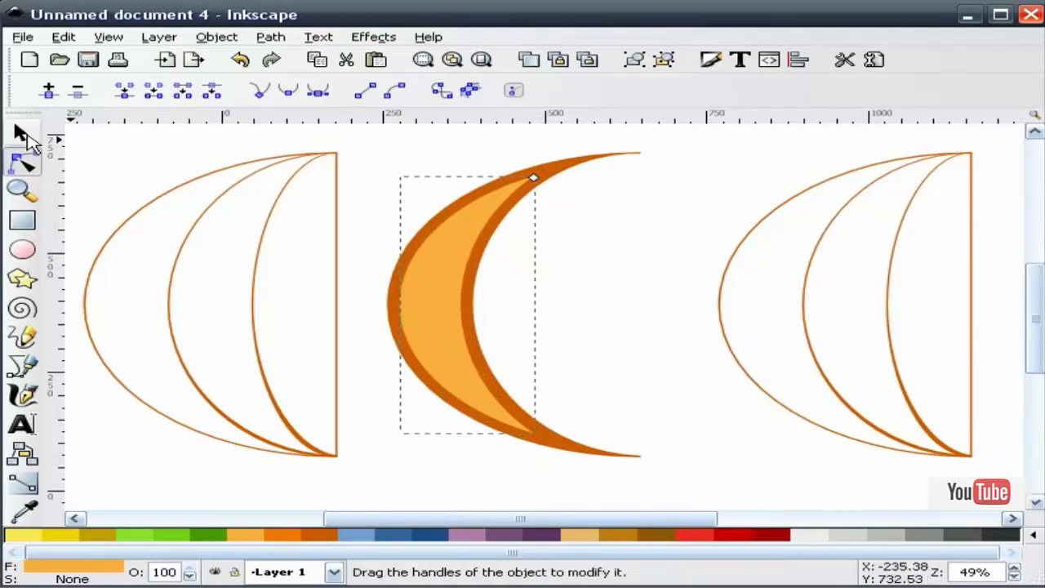
{"action": "left_click", "coordinate": [22, 133]}
{"action": "left_click", "coordinate": [147, 163]}
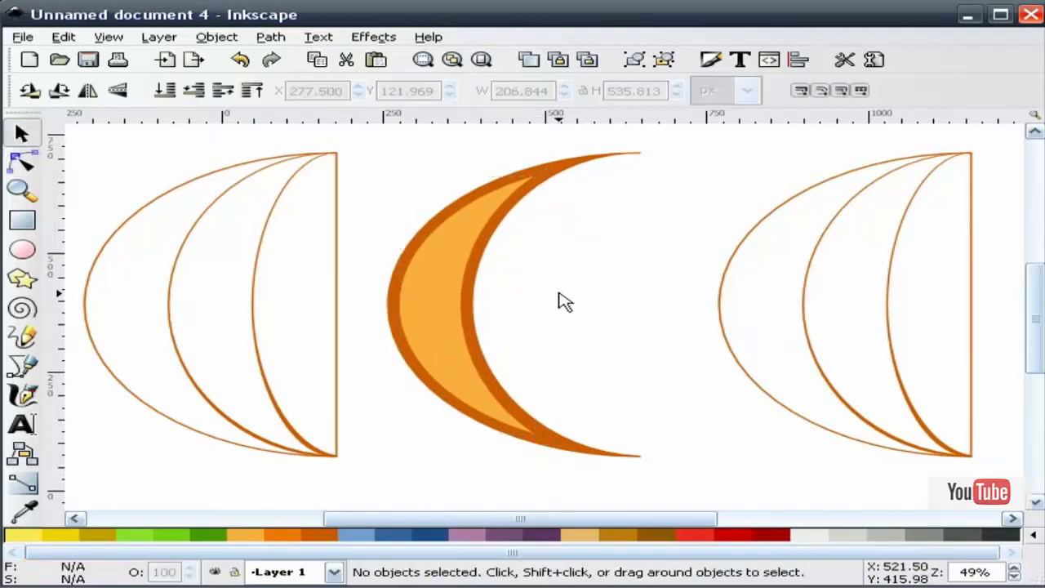
Ungroup the right-hand set of curves and delete its outermost arc and its vertical line.
{"action": "left_click", "coordinate": [735, 254]}
{"action": "key", "text": "ctrl+shift+g"}
{"action": "left_click", "coordinate": [796, 294]}
{"action": "left_click", "coordinate": [735, 254]}
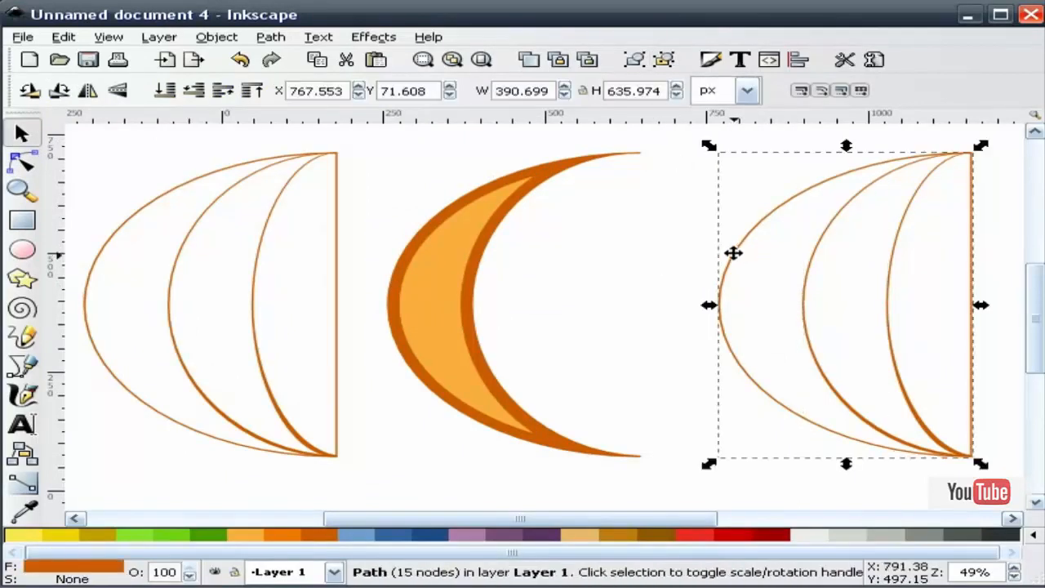
{"action": "key", "text": "Delete"}
{"action": "left_click", "coordinate": [973, 271]}
{"action": "key", "text": "Delete"}
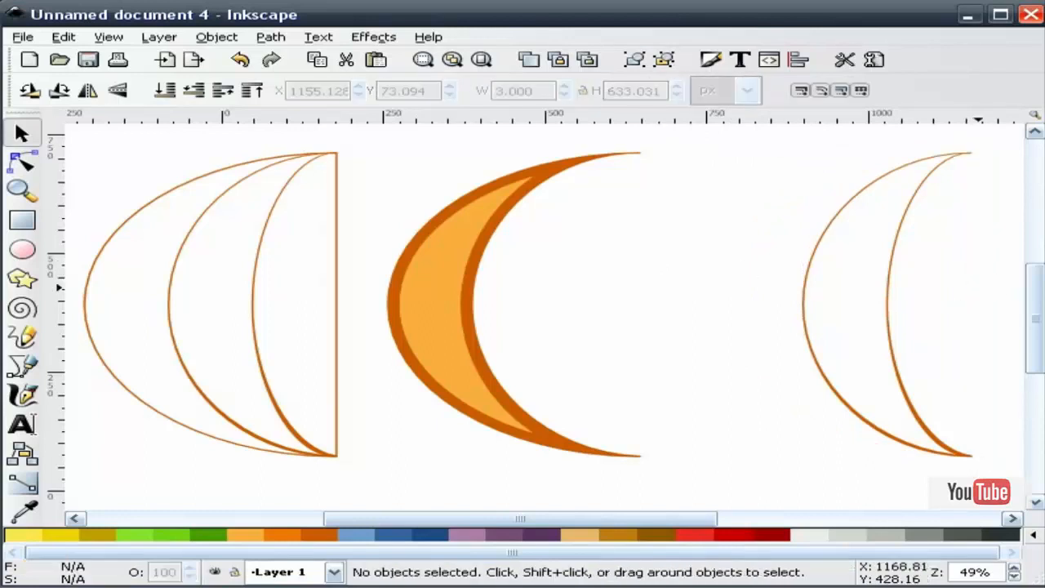
Unite the two remaining curves of the right-hand set into one path and break that path apart.
{"action": "left_click_drag", "start_coordinate": [757, 489], "coordinate": [997, 141]}
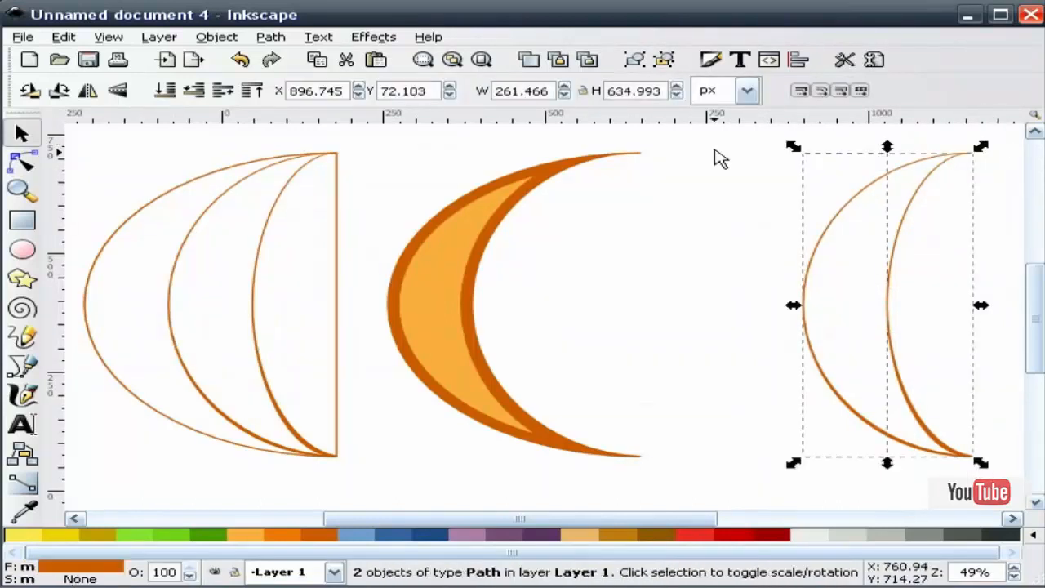
{"action": "left_click", "coordinate": [270, 38]}
{"action": "left_click", "coordinate": [302, 131]}
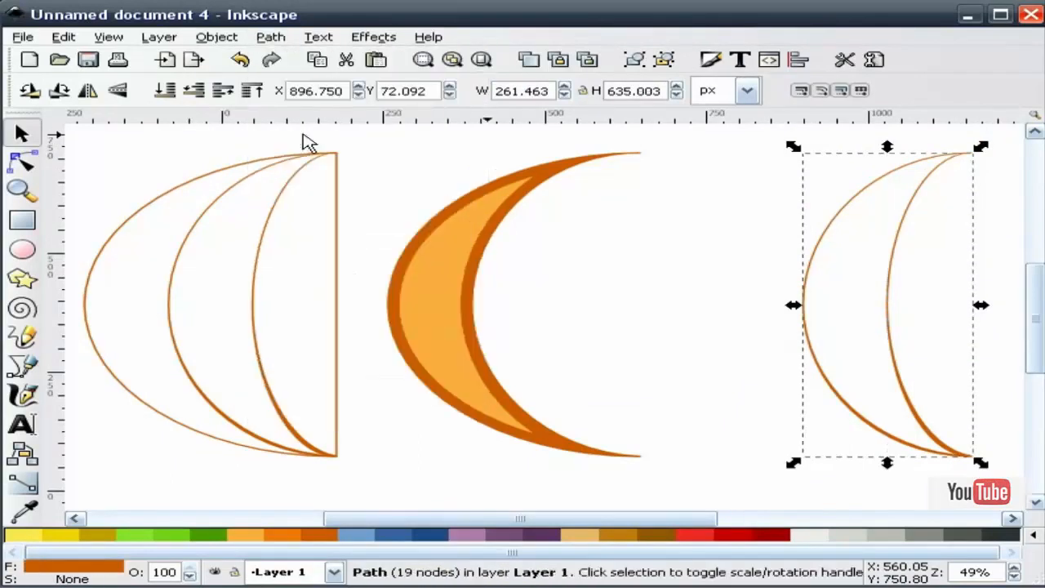
{"action": "left_click", "coordinate": [270, 37]}
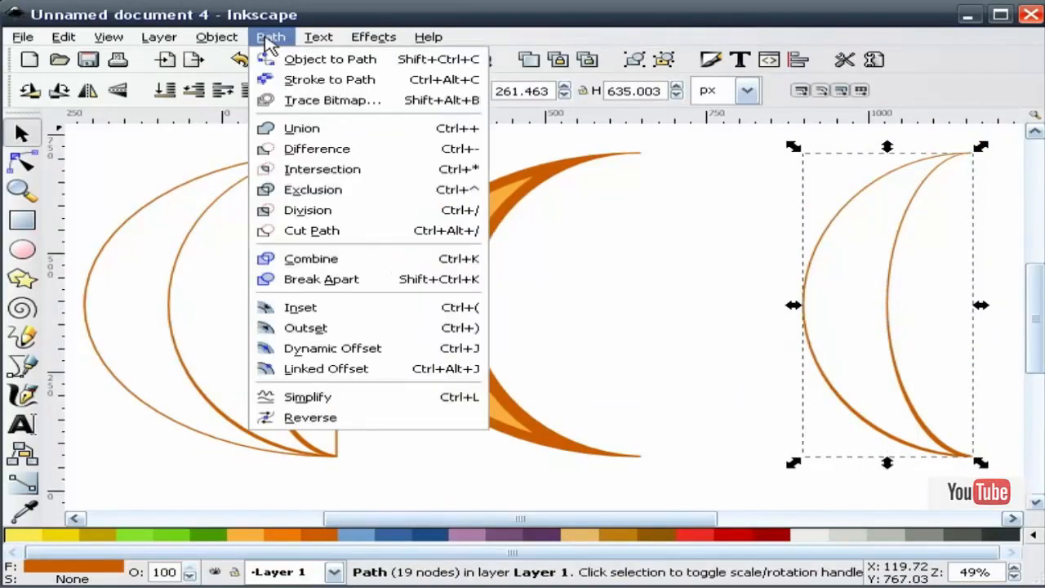
{"action": "left_click", "coordinate": [296, 280]}
{"action": "key", "text": "Escape"}
Fill the right-hand shape's inner crescent with light orange and shrink it with a dynamic offset to about 151 × 543 px.
{"action": "left_click", "coordinate": [859, 308]}
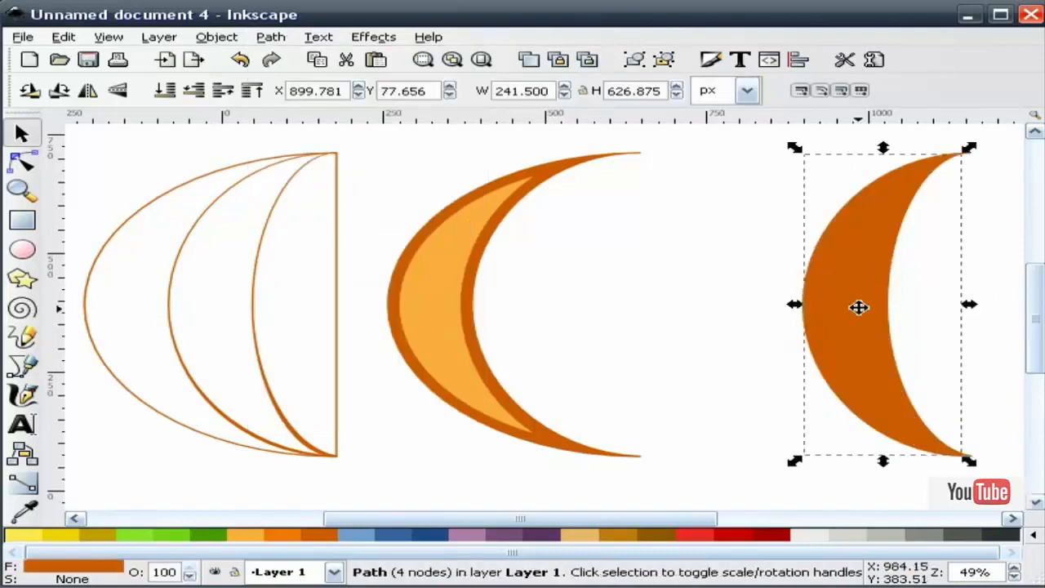
{"action": "left_click", "coordinate": [249, 539]}
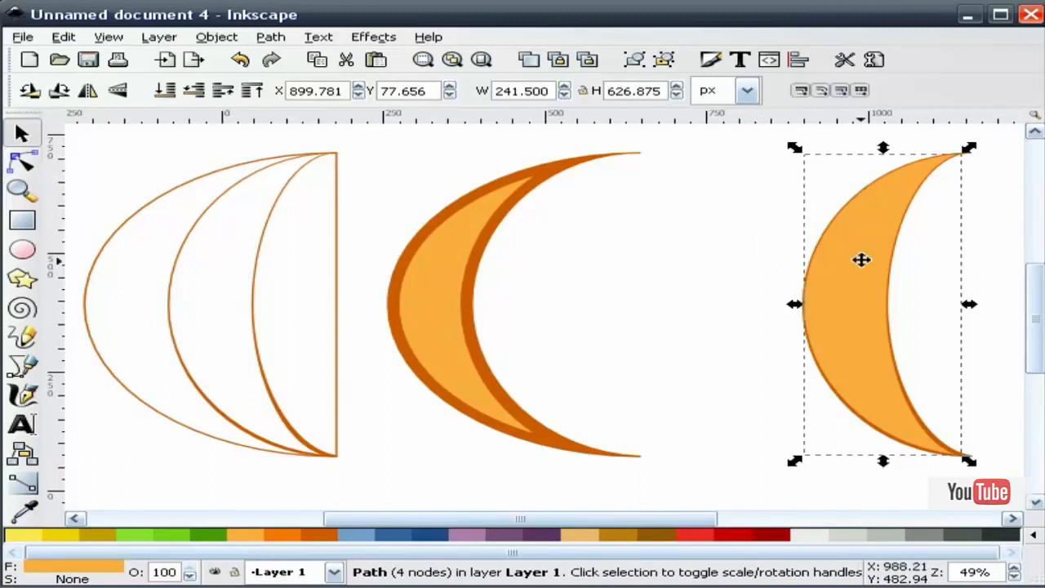
{"action": "left_click", "coordinate": [22, 162]}
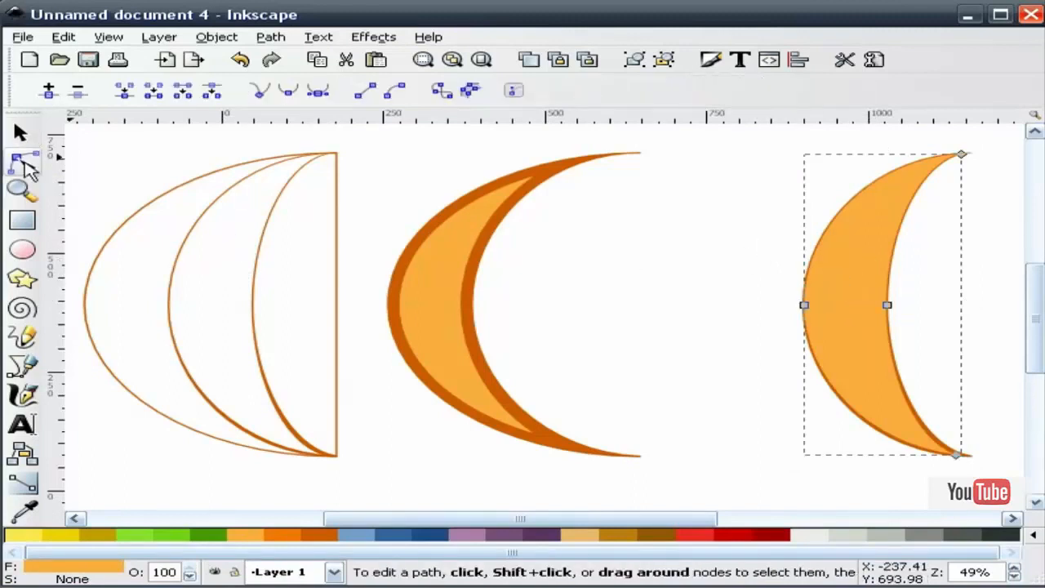
{"action": "left_click", "coordinate": [271, 36]}
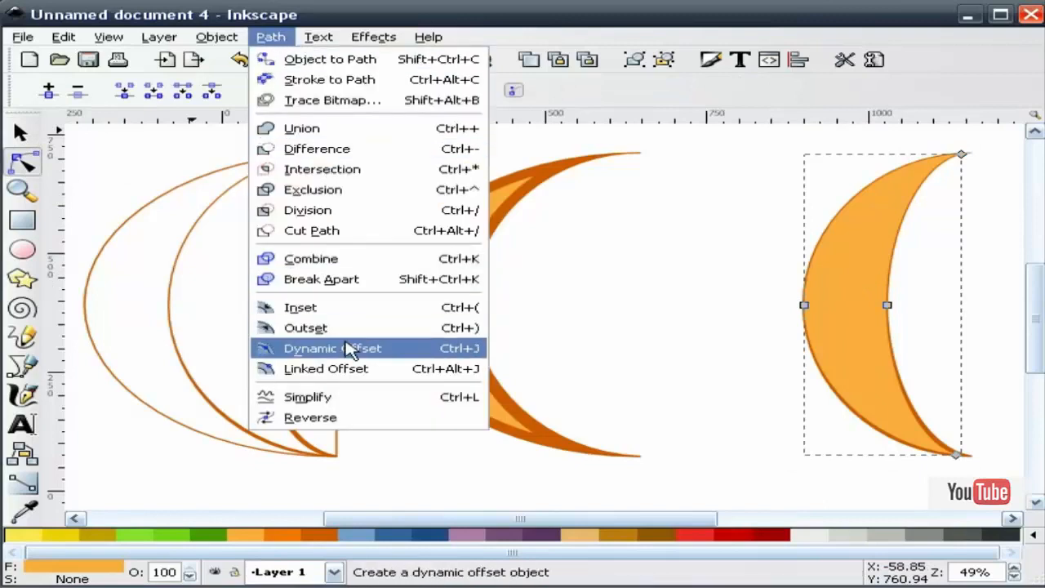
{"action": "left_click", "coordinate": [345, 348]}
{"action": "mouse_move", "coordinate": [961, 157]}
{"action": "left_mouse_down"}
{"action": "mouse_move", "coordinate": [907, 189]}
{"action": "mouse_move", "coordinate": [916, 180]}
{"action": "left_mouse_up"}
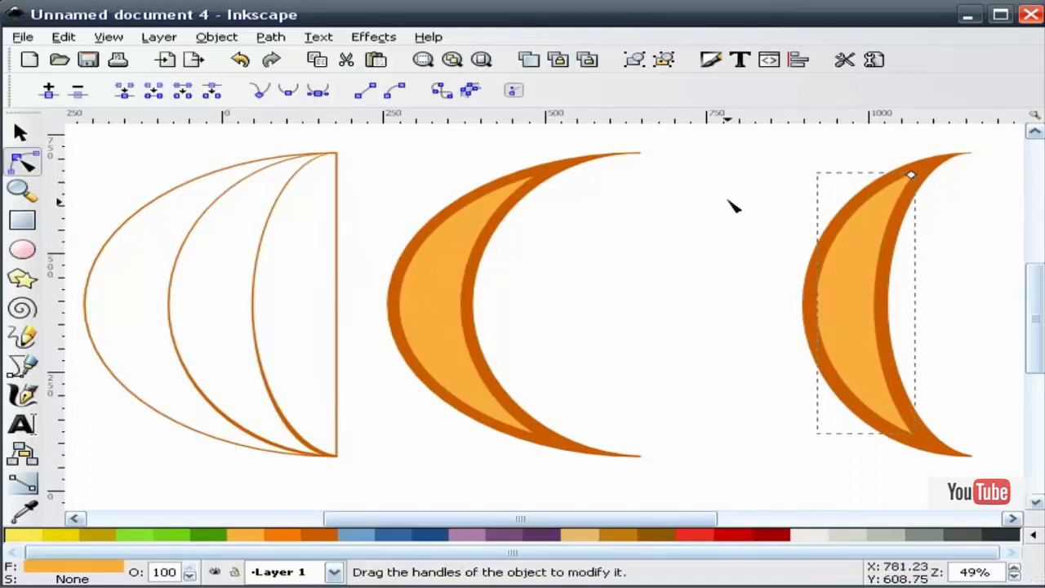
{"action": "key", "text": "Escape"}
Move the remaining ungrouped-free set of outline curves about 160 px to the left, away from the first crescent.
{"action": "left_click", "coordinate": [18, 133]}
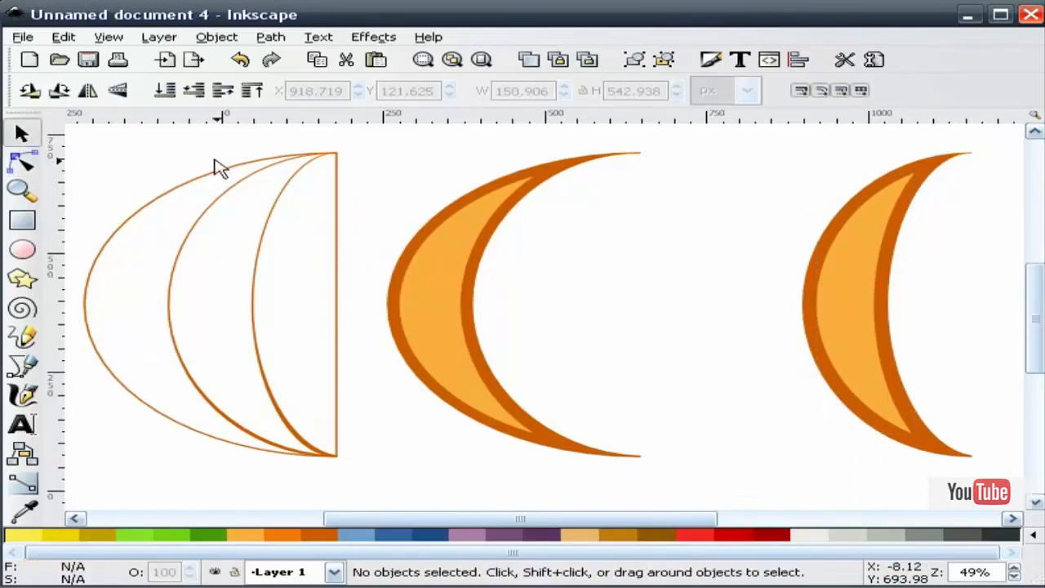
{"action": "left_click", "coordinate": [22, 190]}
{"action": "left_click", "coordinate": [77, 91]}
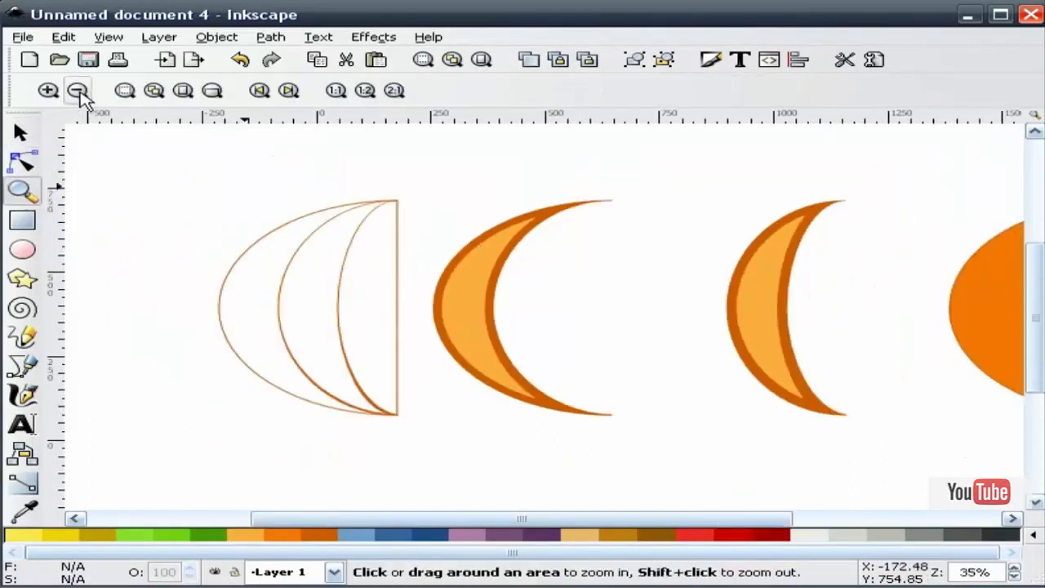
{"action": "left_click", "coordinate": [78, 90]}
{"action": "scroll", "coordinate": [380, 430], "scroll_direction": "right", "scroll_amount": 4}
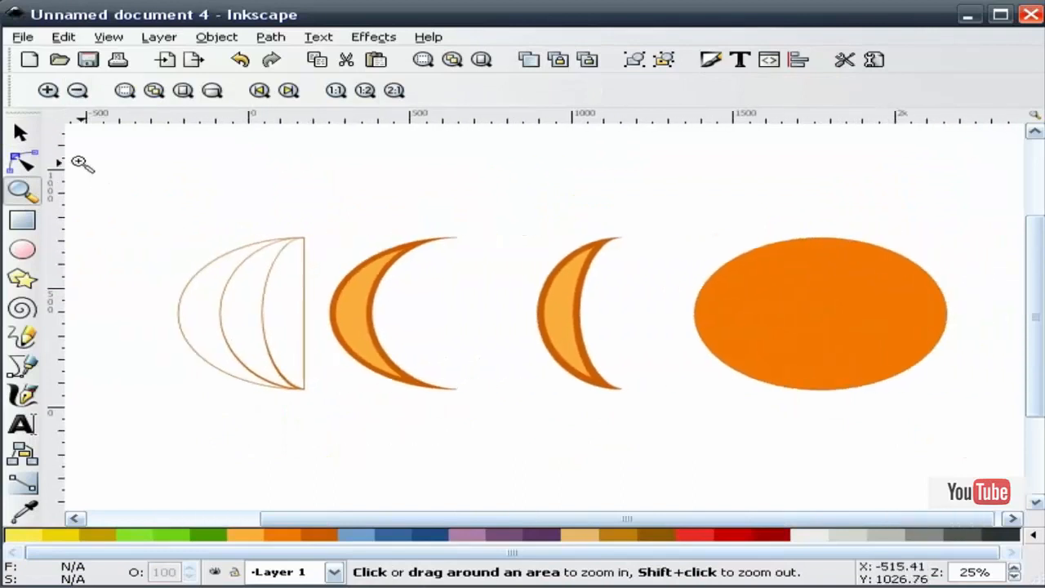
{"action": "key", "text": "F1"}
{"action": "left_click", "coordinate": [238, 272]}
{"action": "left_click_drag", "start_coordinate": [238, 273], "coordinate": [199, 276]}
{"action": "left_click", "coordinate": [299, 152]}
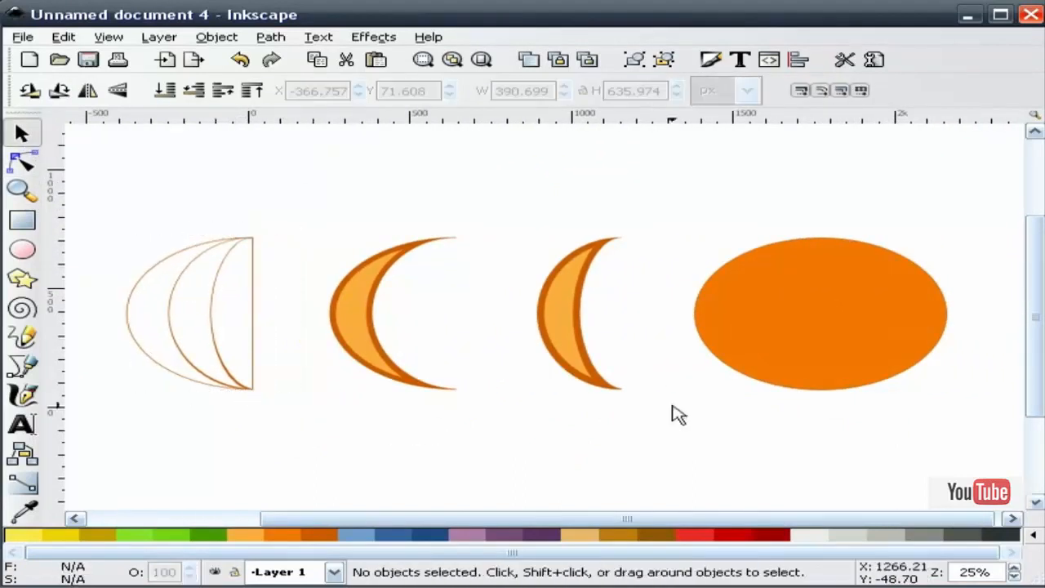
{"action": "left_click", "coordinate": [743, 321]}
{"action": "key", "text": "Escape"}
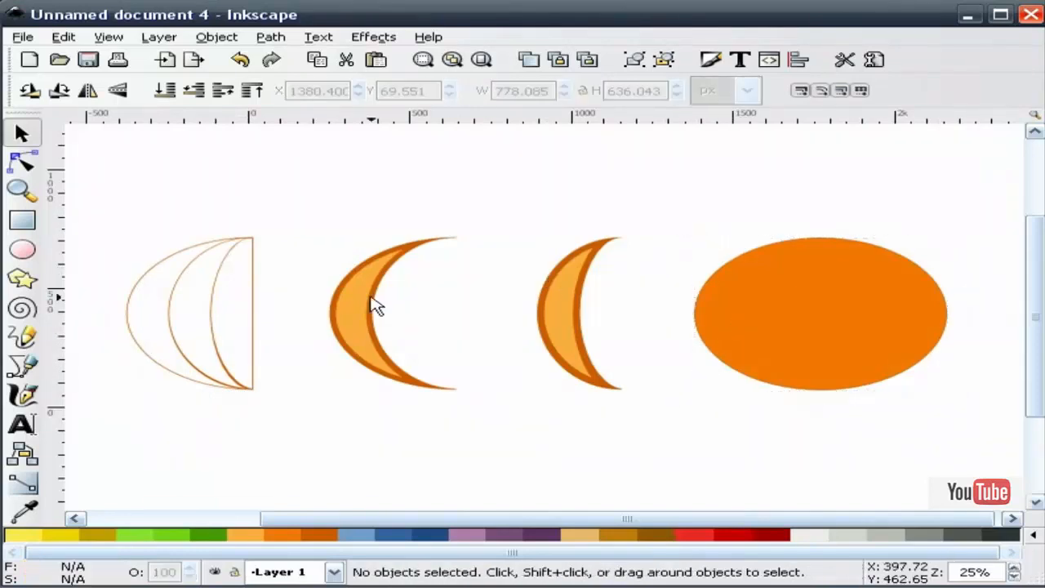
Align the group of outline curves with the orange ellipse, centred on the horizontal axis and flush at their left sides.
{"action": "left_click", "coordinate": [218, 282]}
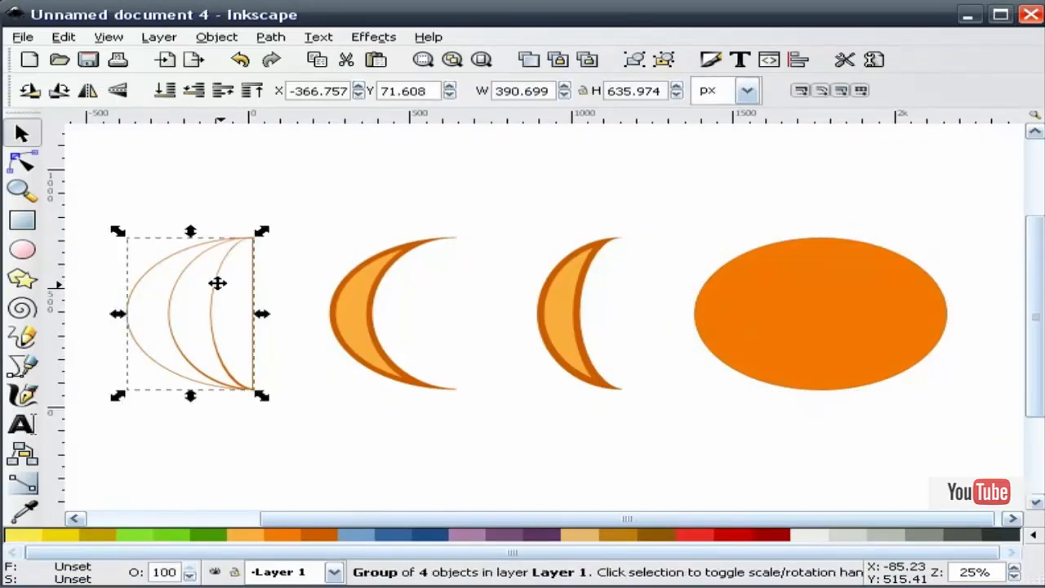
{"action": "left_click", "coordinate": [827, 290], "text": "shift"}
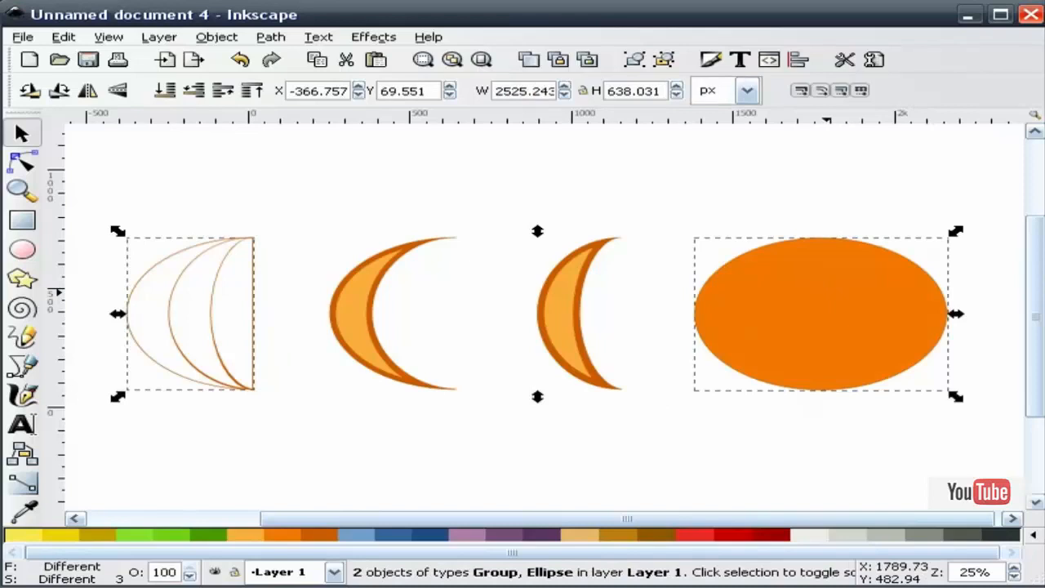
{"action": "left_click", "coordinate": [799, 62]}
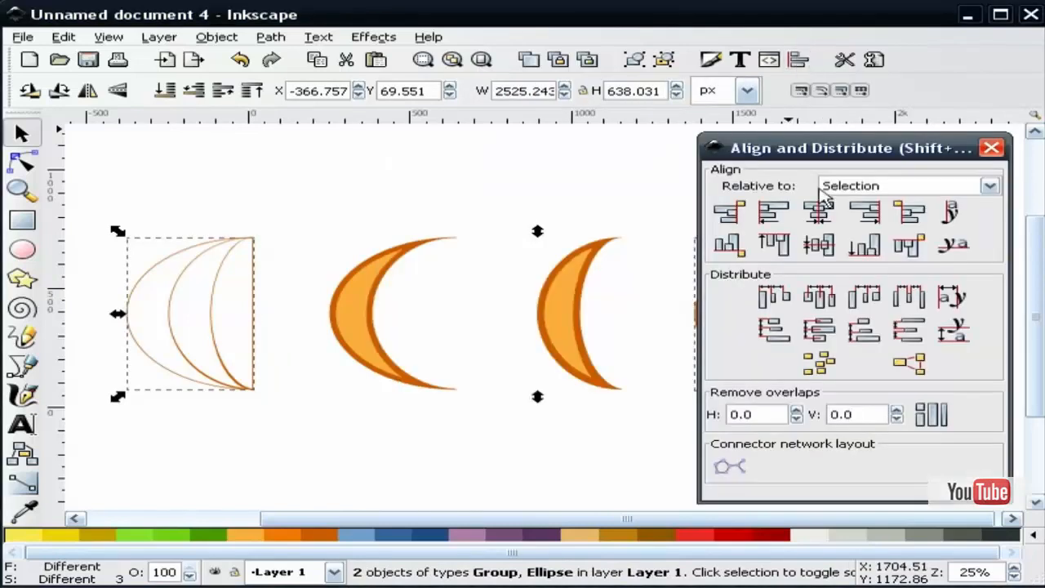
{"action": "left_click", "coordinate": [820, 216]}
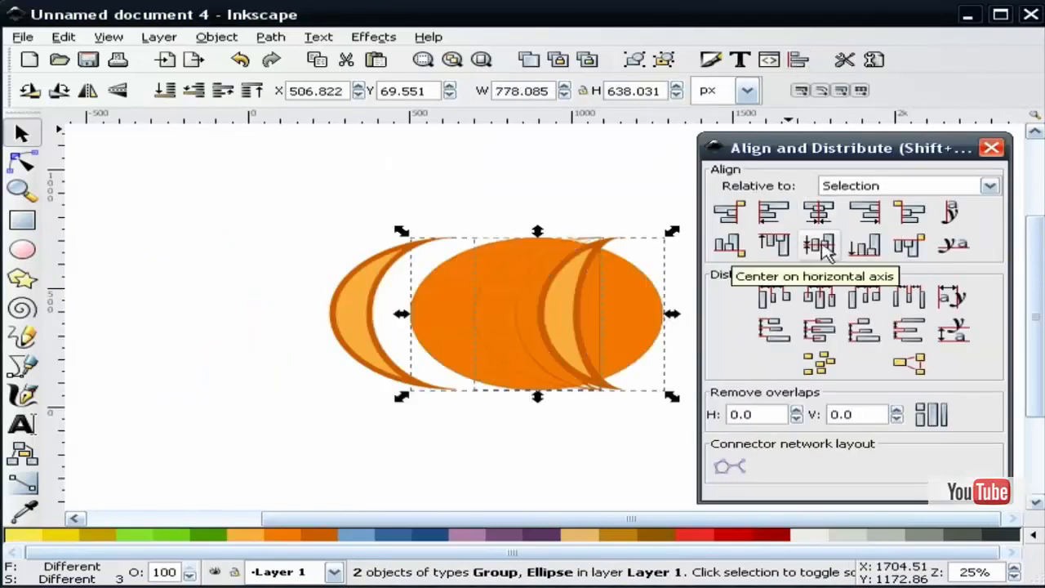
{"action": "left_click", "coordinate": [772, 213]}
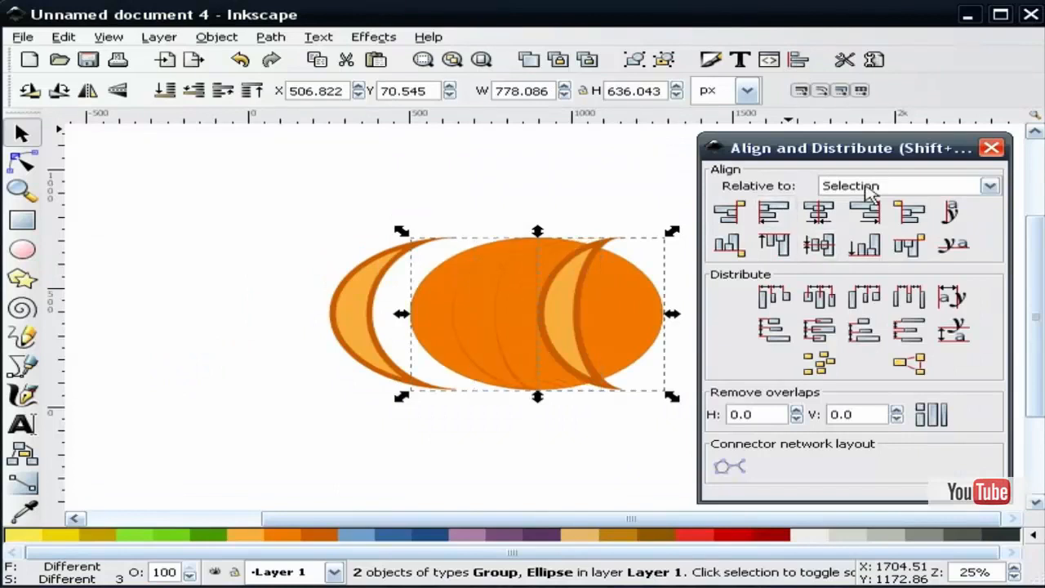
{"action": "left_click", "coordinate": [990, 148]}
{"action": "left_click", "coordinate": [739, 313]}
Move the ellipse together with its curve group about 808 px to the right, clear of both crescents.
{"action": "left_click", "coordinate": [550, 306]}
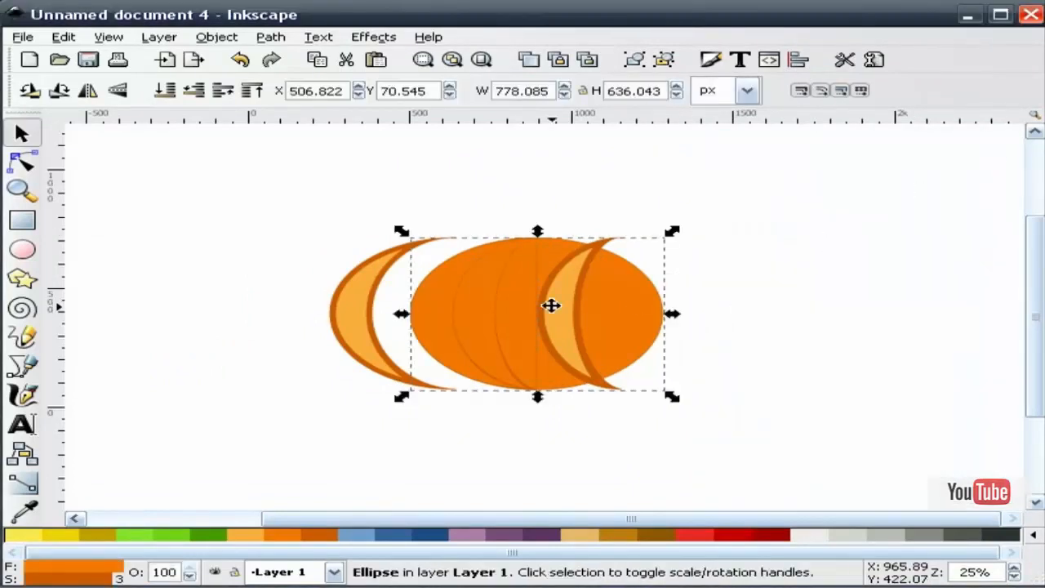
{"action": "left_click", "coordinate": [493, 291], "text": "shift"}
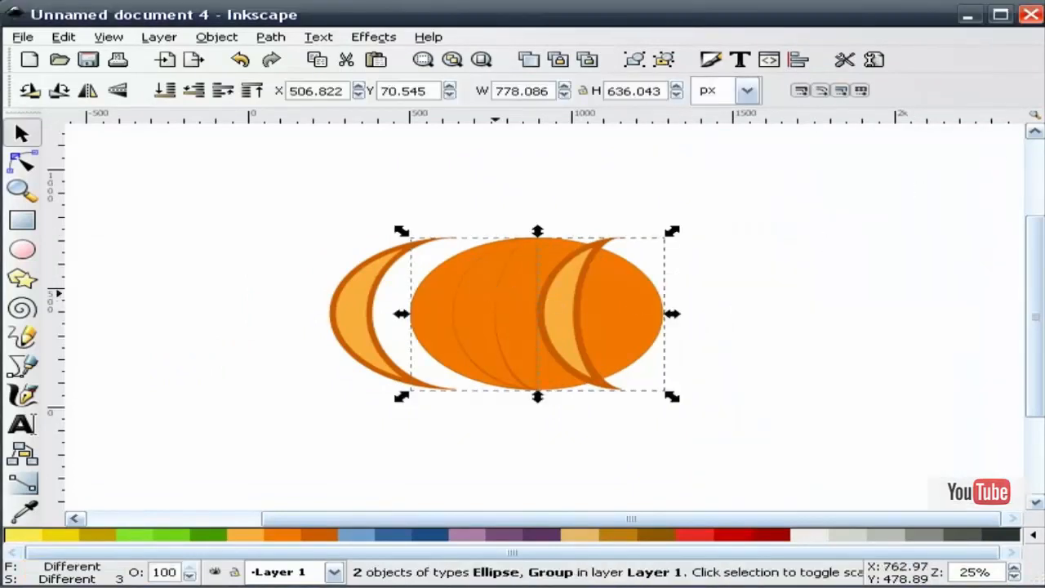
{"action": "key", "text": "ctrl"}
{"action": "left_click_drag", "start_coordinate": [576, 304], "coordinate": [763, 307]}
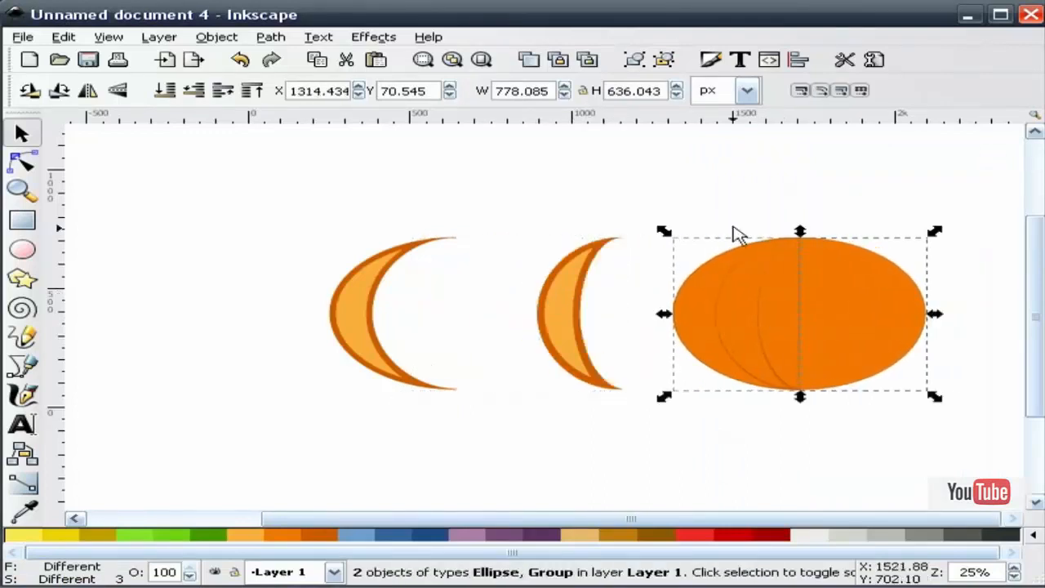
{"action": "left_click", "coordinate": [724, 204]}
{"action": "left_click_drag", "start_coordinate": [701, 241], "coordinate": [614, 256]}
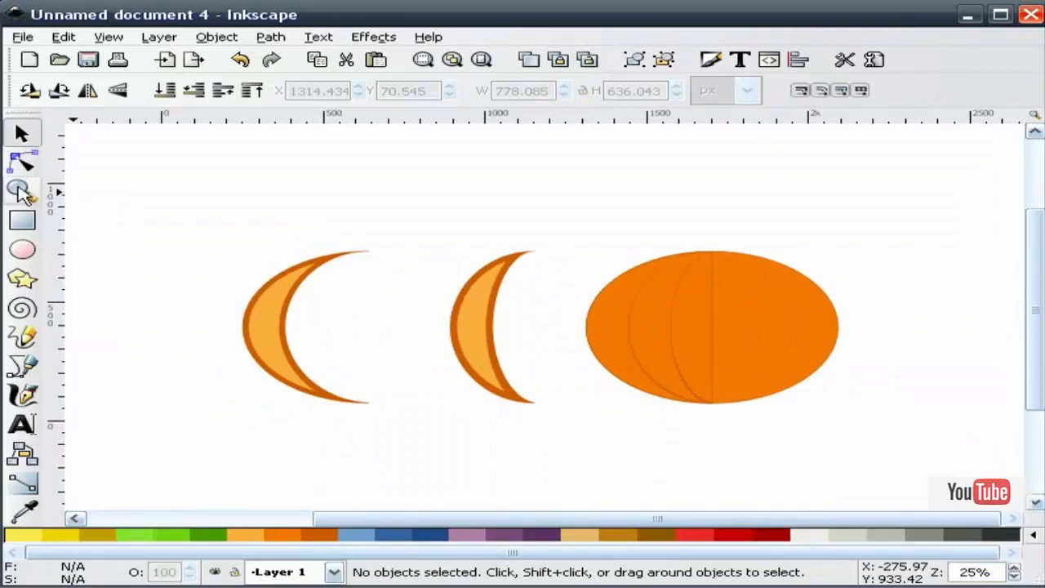
Duplicate the curve group on the ellipse and flip the duplicate horizontally.
{"action": "left_click", "coordinate": [22, 190]}
{"action": "left_click_drag", "start_coordinate": [198, 447], "coordinate": [899, 203]}
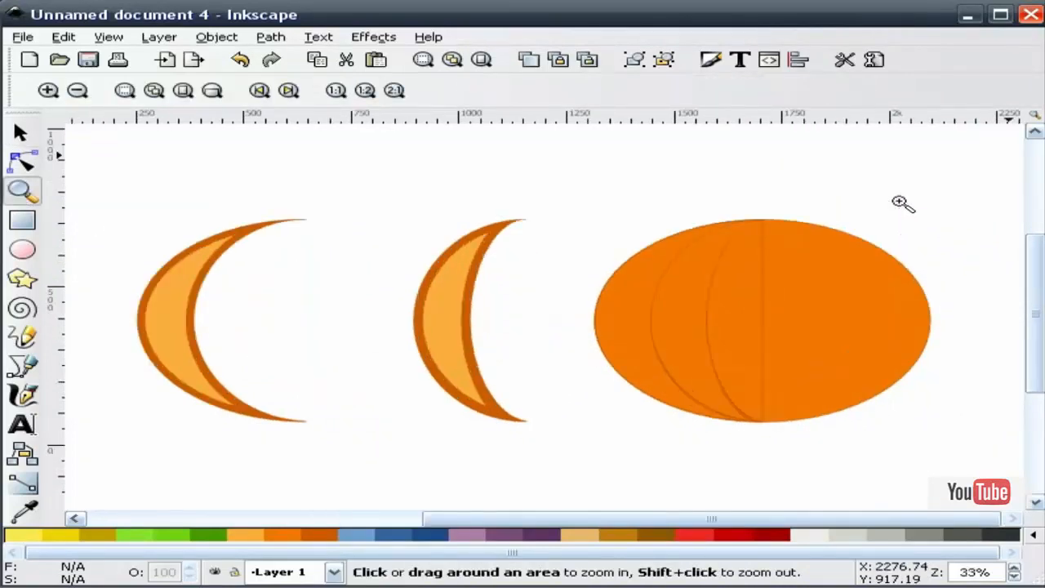
{"action": "left_click", "coordinate": [20, 133]}
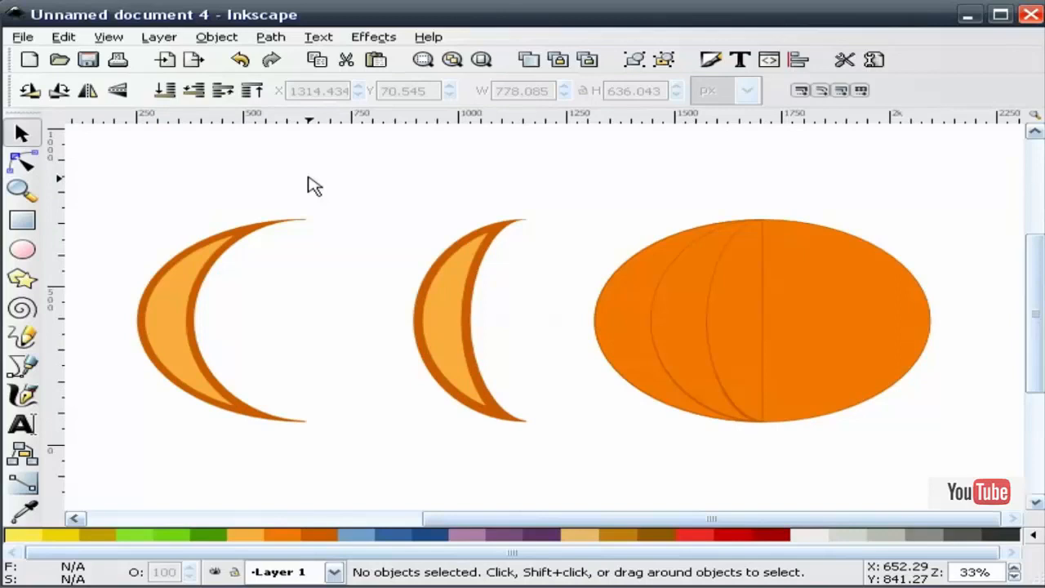
{"action": "left_click", "coordinate": [708, 311]}
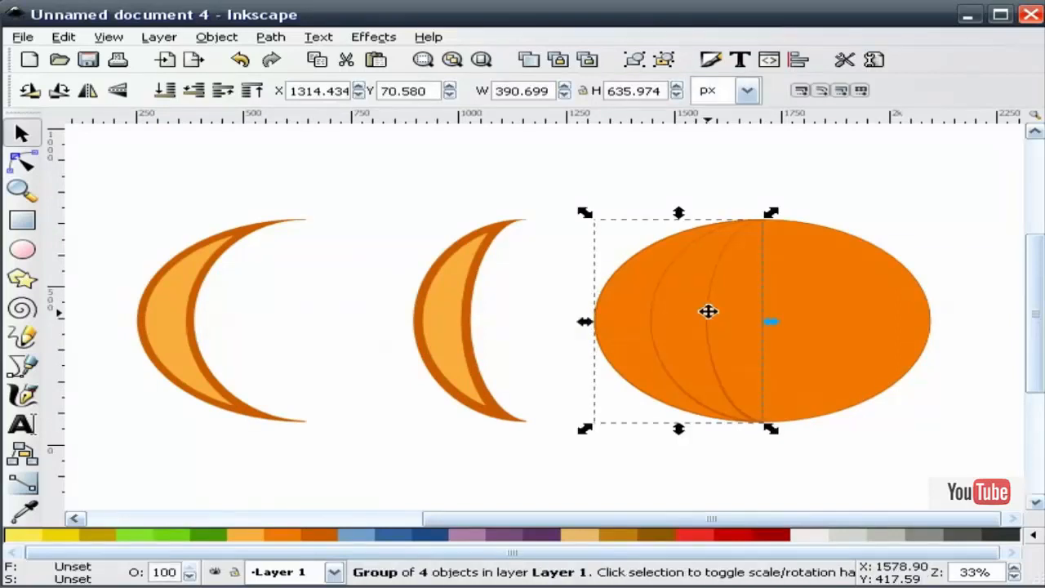
{"action": "right_click", "coordinate": [708, 311]}
{"action": "left_click", "coordinate": [787, 455]}
{"action": "left_click", "coordinate": [88, 90]}
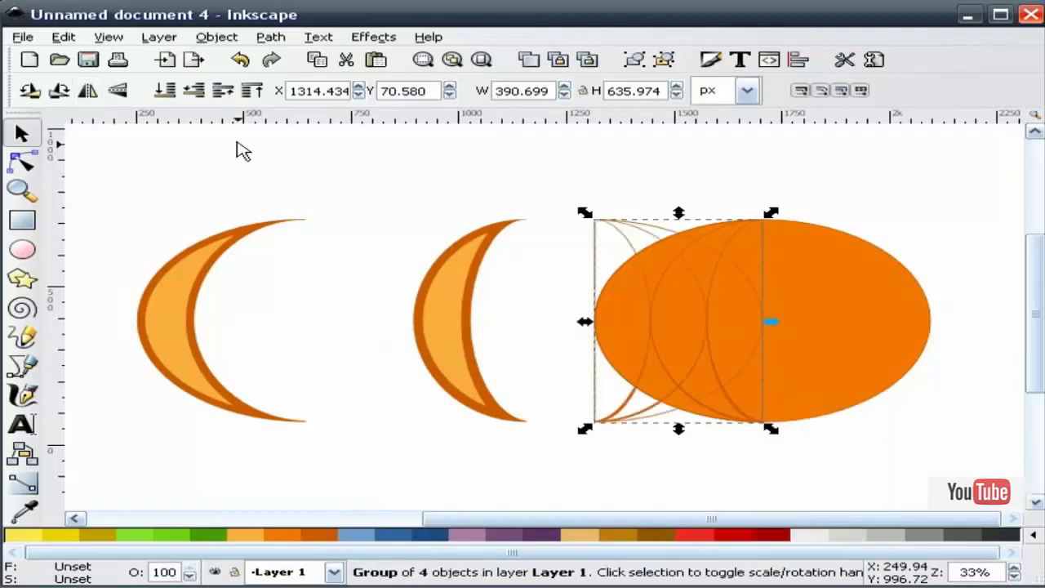
{"action": "left_click", "coordinate": [640, 192]}
Align the flipped curve group with the right side of the ellipse.
{"action": "left_click", "coordinate": [616, 230]}
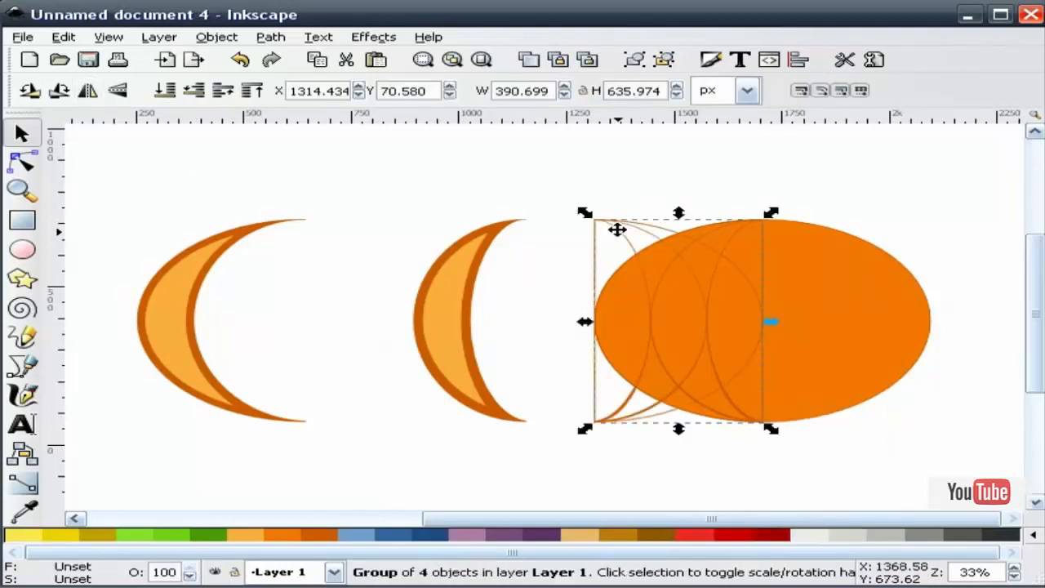
{"action": "left_click", "coordinate": [864, 301], "text": "shift"}
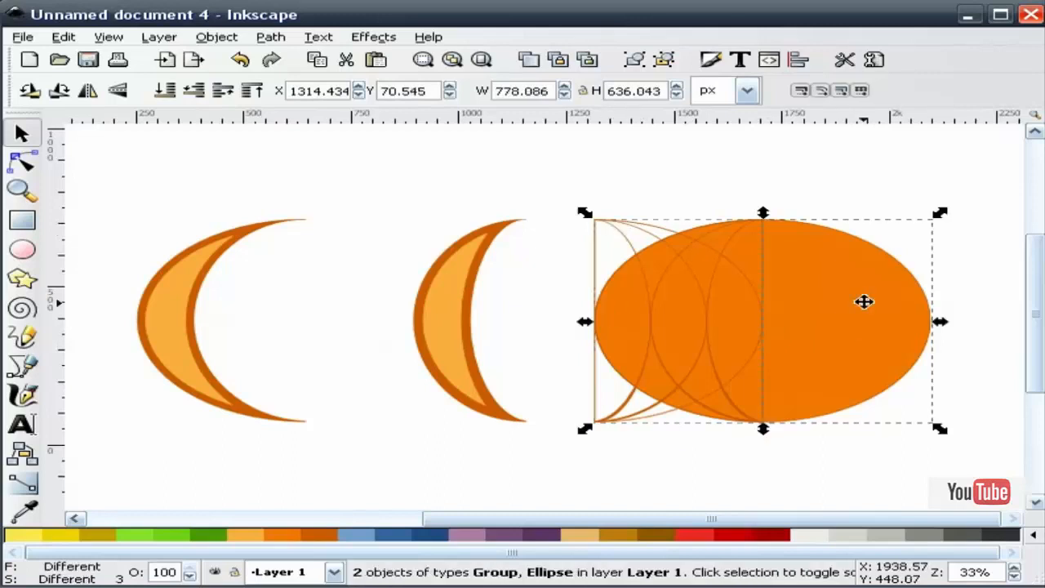
{"action": "left_click", "coordinate": [798, 60]}
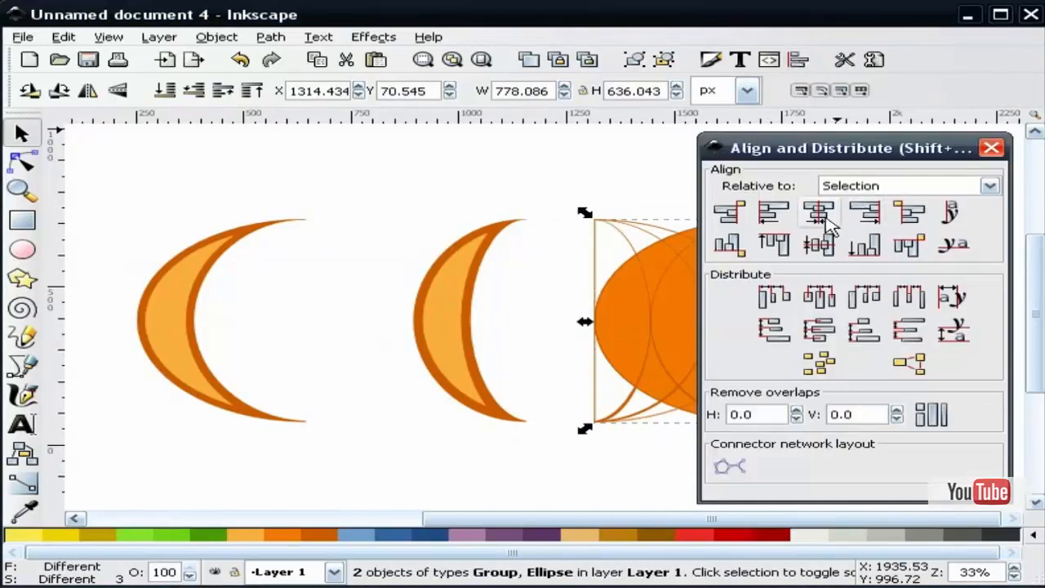
{"action": "left_click", "coordinate": [819, 212]}
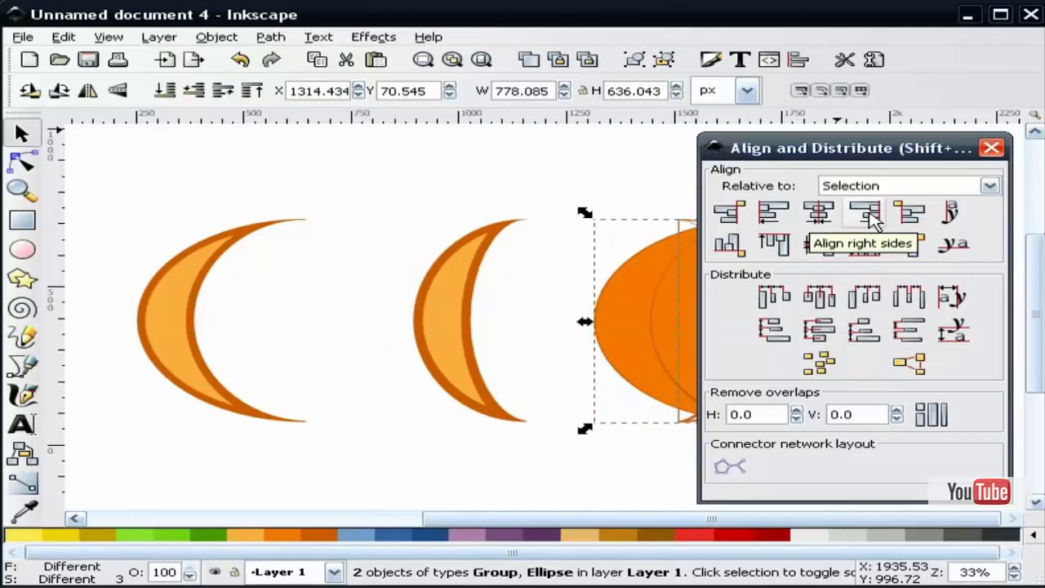
{"action": "left_click", "coordinate": [991, 148]}
{"action": "left_click", "coordinate": [960, 214]}
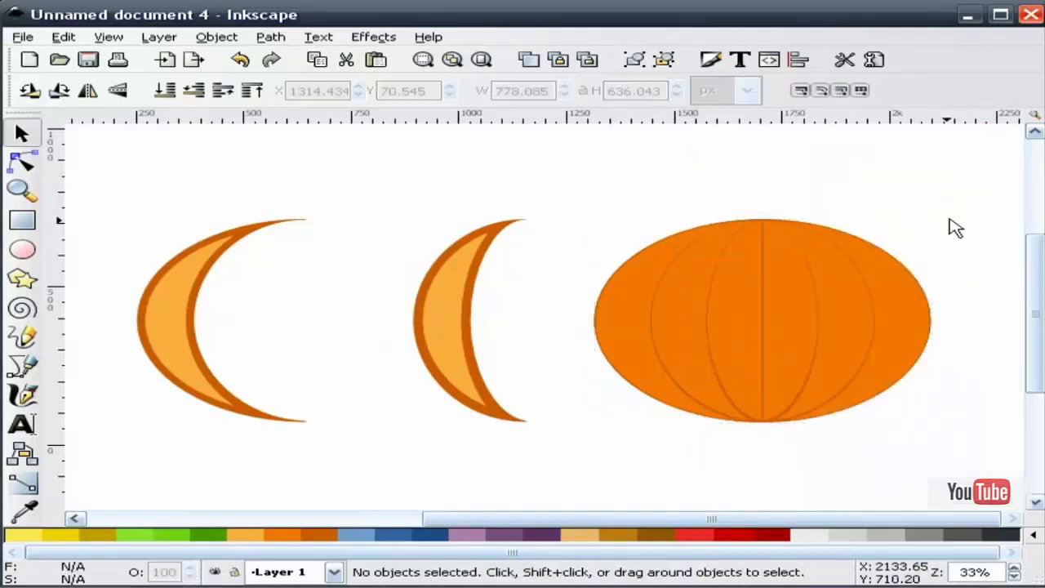
Ungroup both the original and the mirrored set of curves on the ellipse.
{"action": "left_click", "coordinate": [22, 189]}
{"action": "left_click_drag", "start_coordinate": [561, 445], "coordinate": [985, 186]}
{"action": "left_click", "coordinate": [20, 133]}
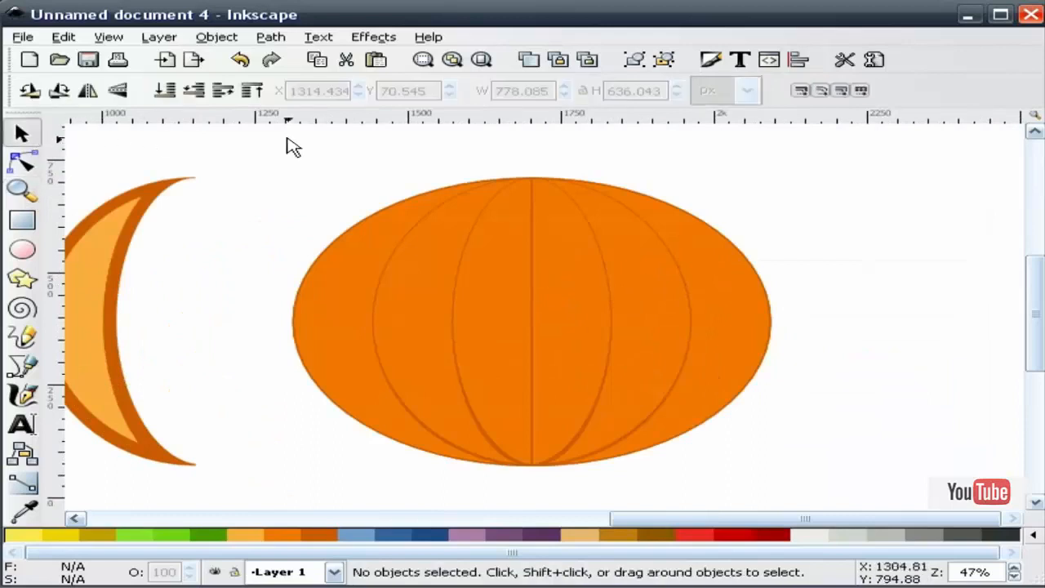
{"action": "left_click", "coordinate": [531, 285]}
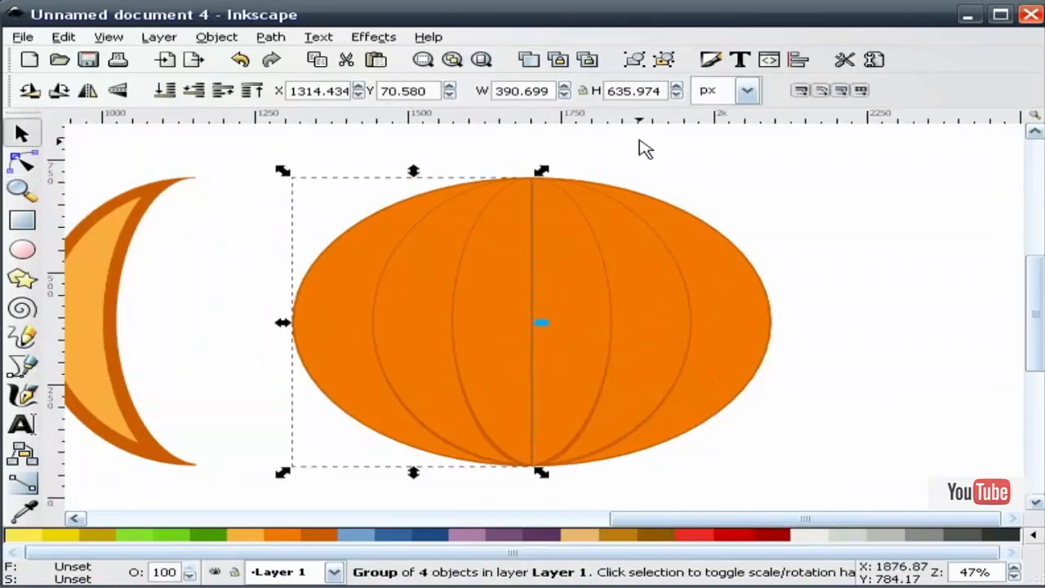
{"action": "left_click", "coordinate": [664, 61]}
{"action": "left_click", "coordinate": [734, 181]}
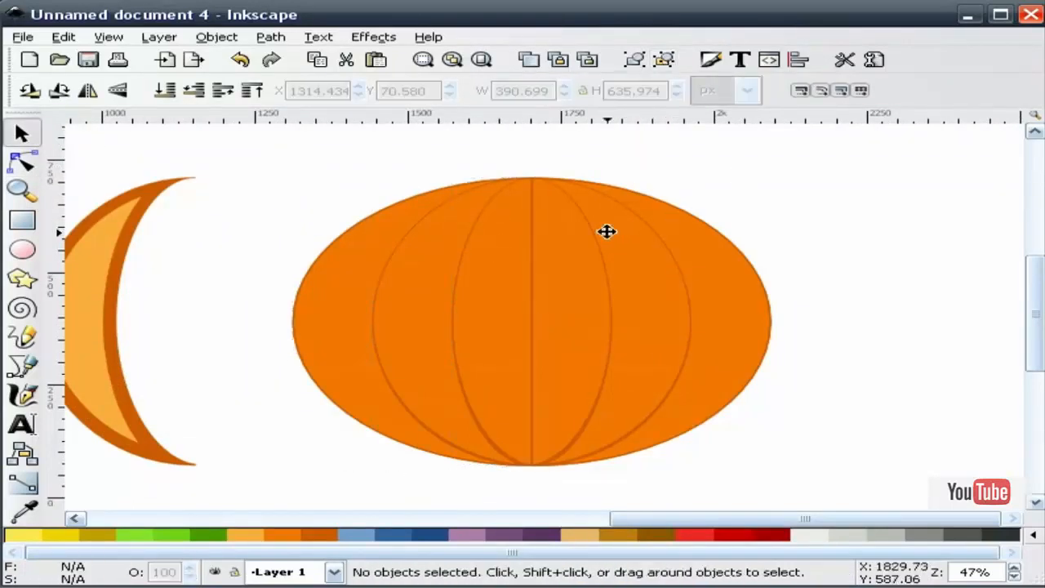
{"action": "left_click", "coordinate": [597, 232]}
{"action": "left_click", "coordinate": [663, 62]}
{"action": "left_click", "coordinate": [800, 171]}
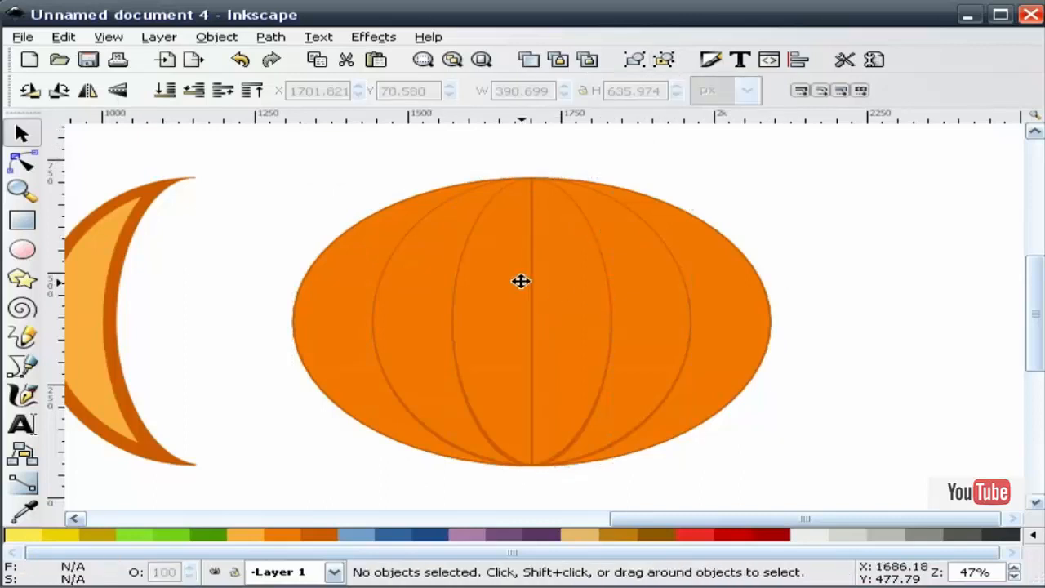
Delete the vertical lines running through the middle of the ellipse.
{"action": "left_click", "coordinate": [529, 281]}
{"action": "key", "text": "Escape"}
{"action": "left_click", "coordinate": [532, 290]}
{"action": "key", "text": "Delete"}
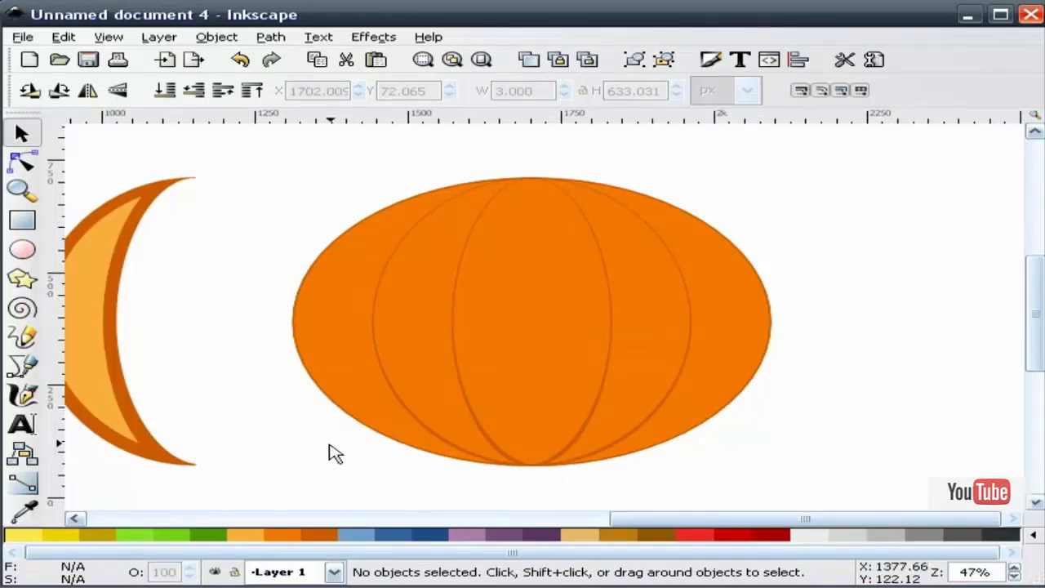
{"action": "left_click_drag", "start_coordinate": [236, 492], "coordinate": [484, 499]}
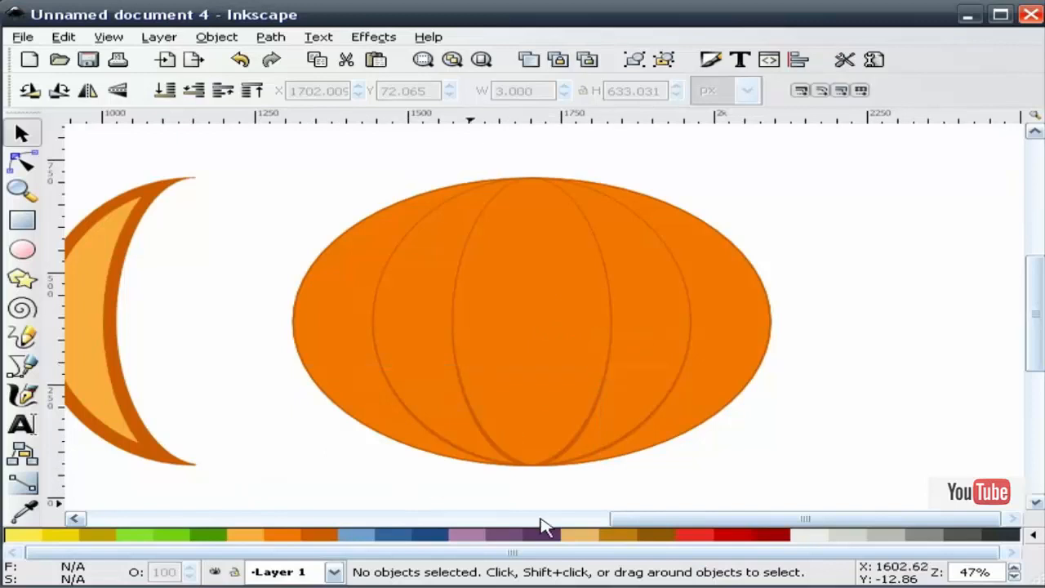
{"action": "left_click_drag", "start_coordinate": [655, 524], "coordinate": [495, 525]}
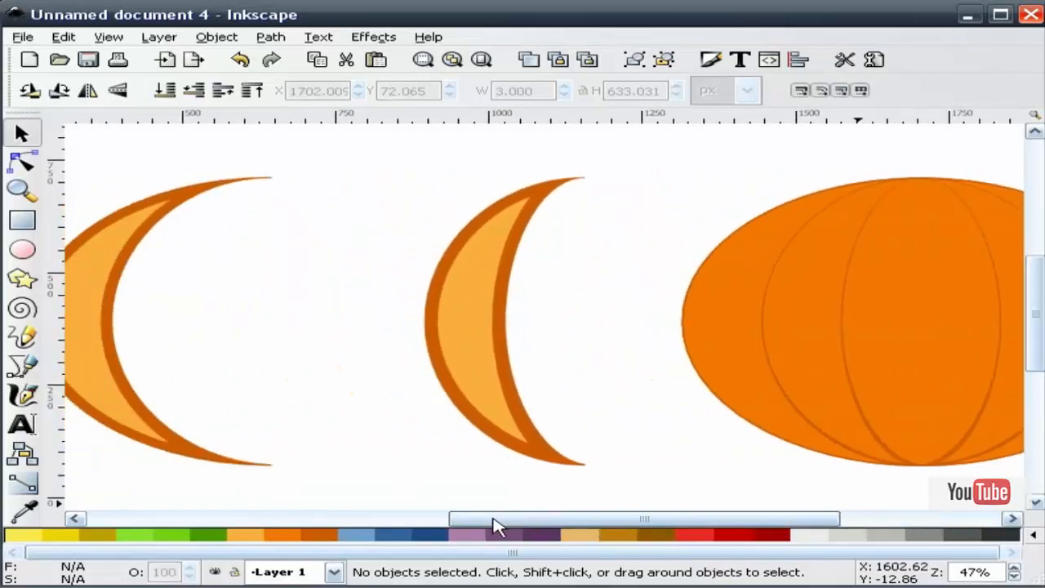
Move the light orange inset out of the larger dark crescent, horizontally into the gap just before the orange ellipse.
{"action": "left_click", "coordinate": [91, 284]}
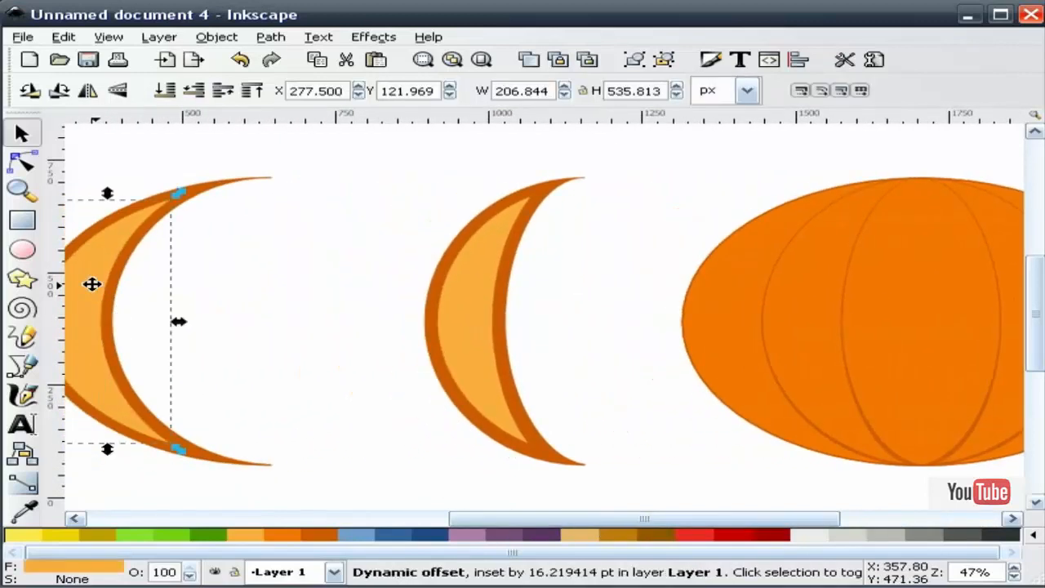
{"action": "key", "text": "ctrl"}
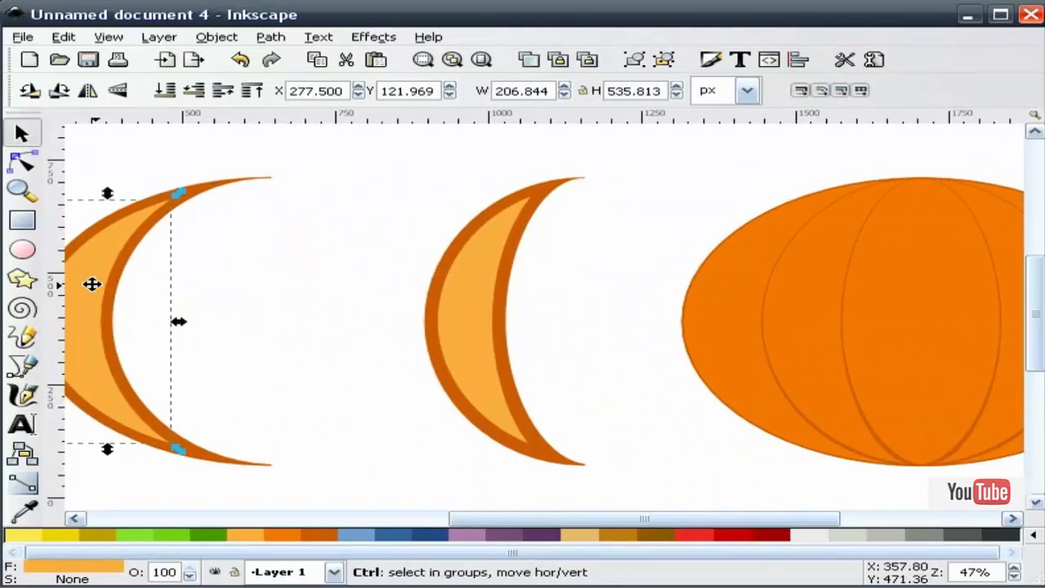
{"action": "left_click_drag", "start_coordinate": [262, 296], "coordinate": [646, 303]}
{"action": "left_click", "coordinate": [415, 170]}
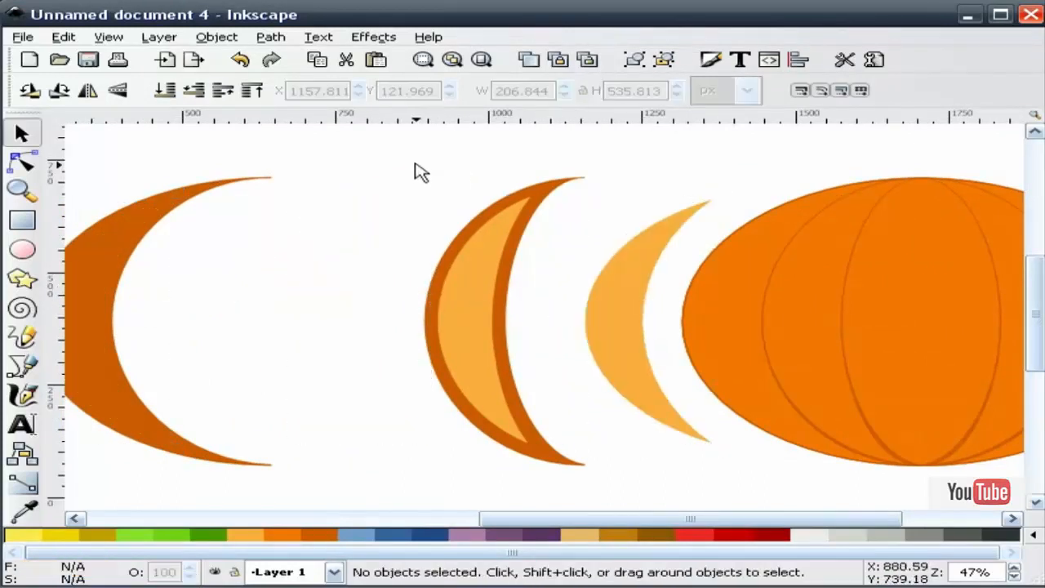
Turn off snapping nodes to objects and snapping to object nodes in the document properties.
{"action": "left_click", "coordinate": [22, 37]}
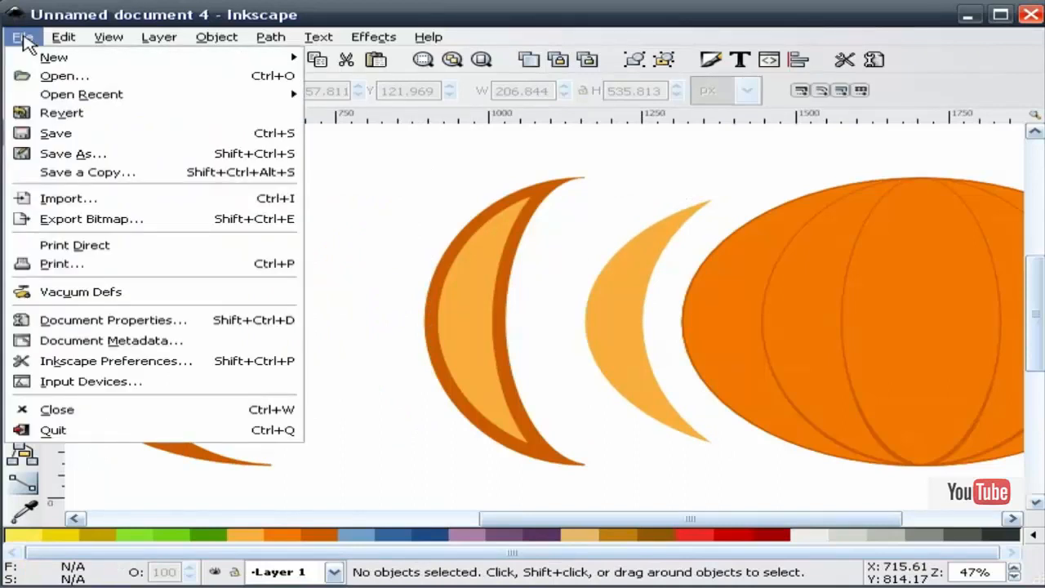
{"action": "left_click", "coordinate": [152, 321]}
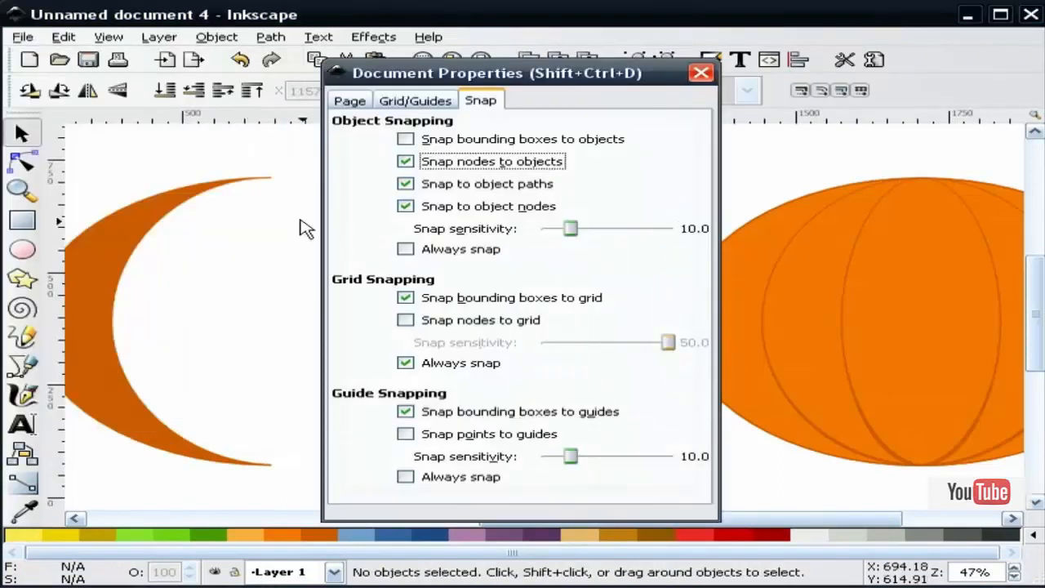
{"action": "left_click", "coordinate": [406, 206]}
{"action": "left_click", "coordinate": [406, 161]}
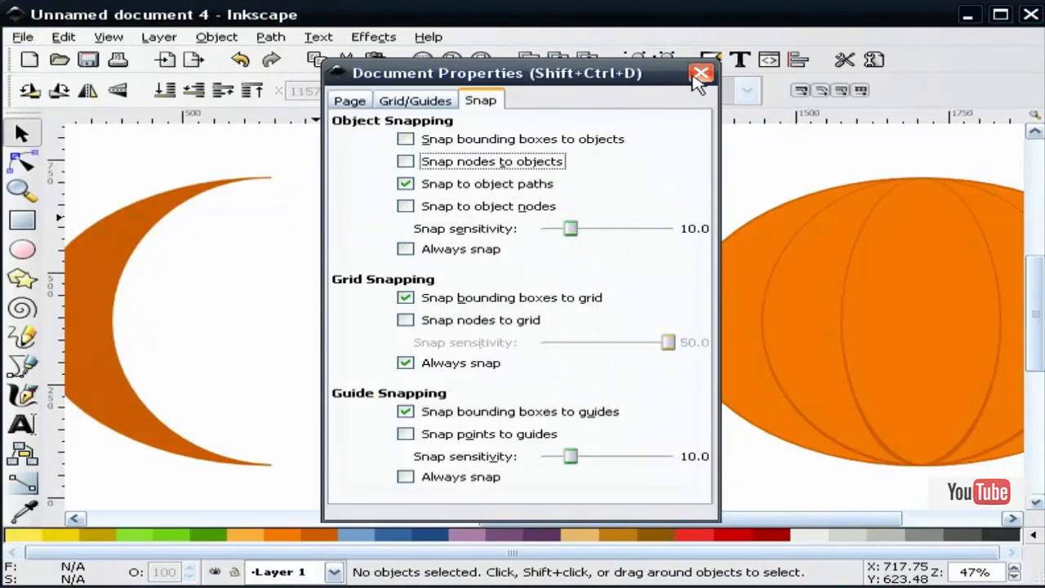
{"action": "left_click", "coordinate": [700, 75]}
Place the wider light orange inset in the ellipse's leftmost segment and the narrower inset in the segment beside it.
{"action": "left_click_drag", "start_coordinate": [636, 271], "coordinate": [758, 282]}
{"action": "left_click", "coordinate": [665, 175]}
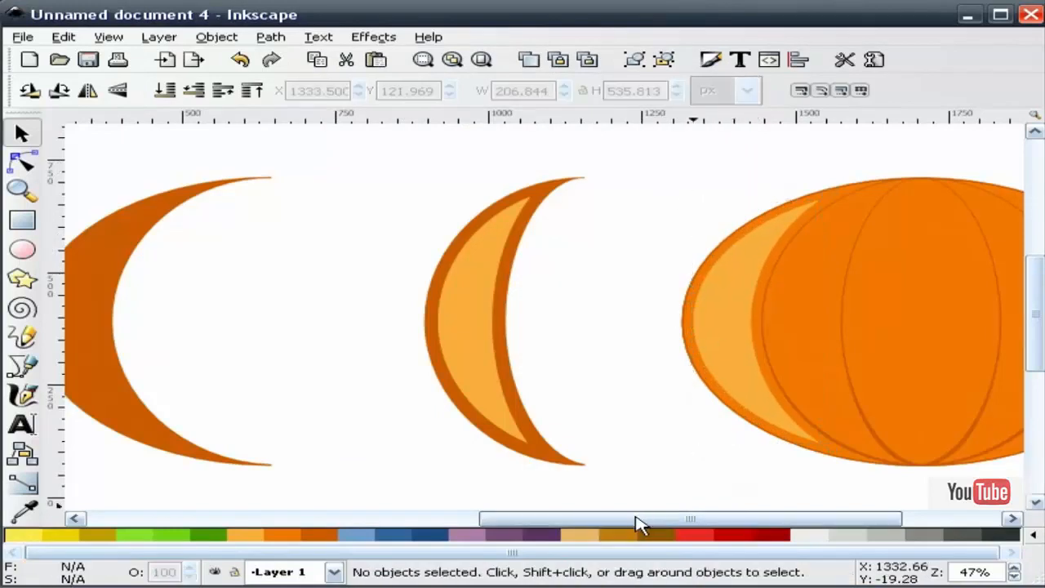
{"action": "left_click_drag", "start_coordinate": [632, 521], "coordinate": [698, 522]}
{"action": "left_click", "coordinate": [322, 336]}
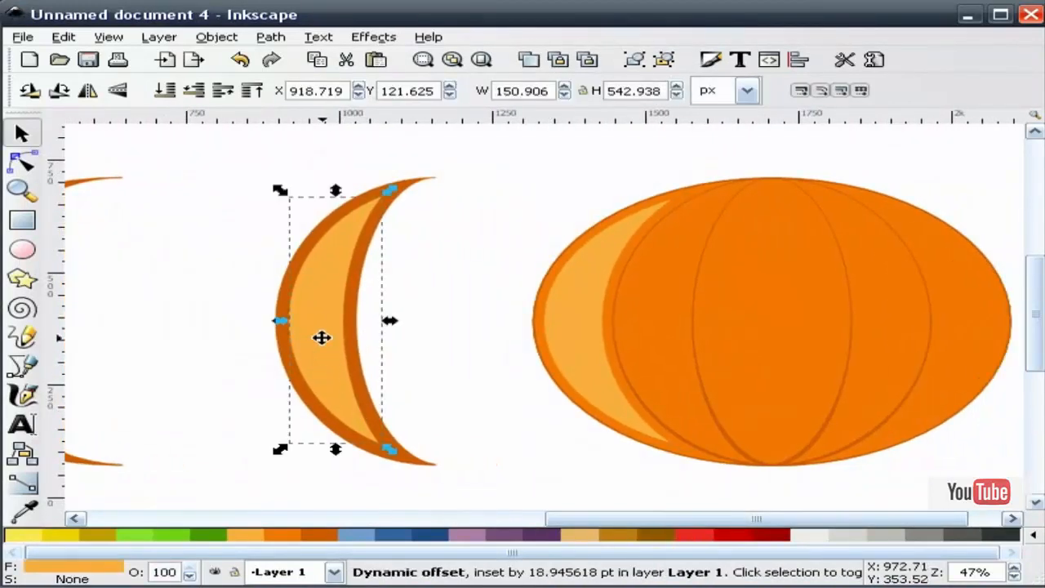
{"action": "left_click_drag", "start_coordinate": [318, 329], "coordinate": [665, 334]}
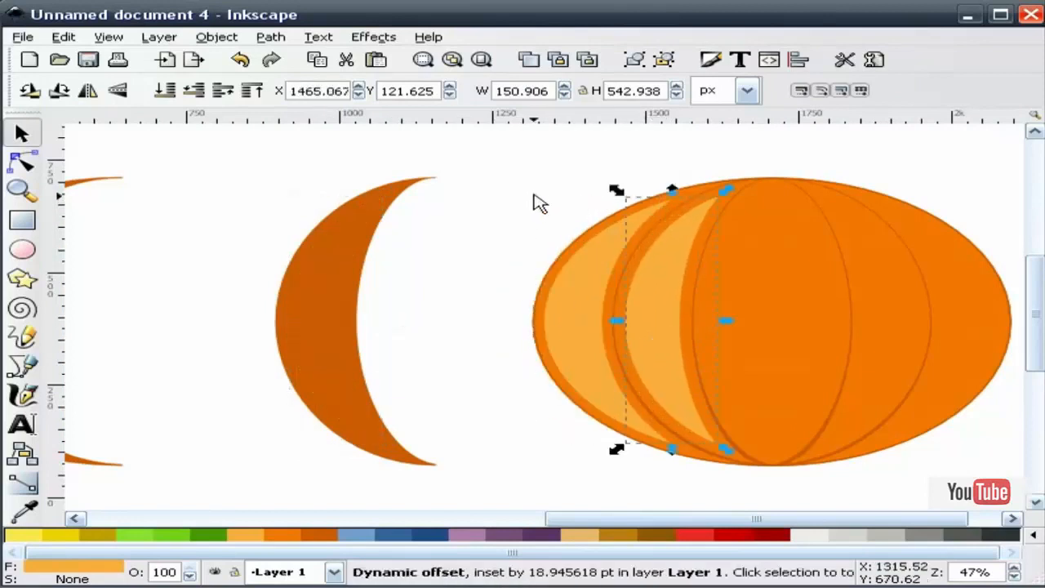
{"action": "left_click", "coordinate": [606, 480]}
Delete the two leftover dark orange crescents beside the ellipse.
{"action": "left_click_drag", "start_coordinate": [637, 523], "coordinate": [560, 522]}
{"action": "left_click", "coordinate": [133, 348]}
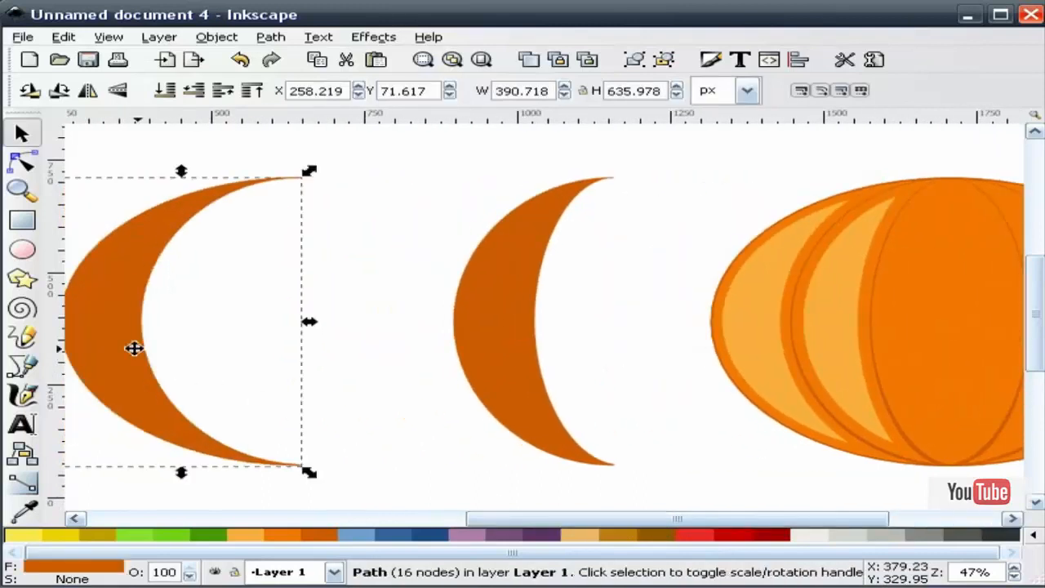
{"action": "key", "text": "Delete"}
{"action": "left_click", "coordinate": [495, 350]}
{"action": "key", "text": "Delete"}
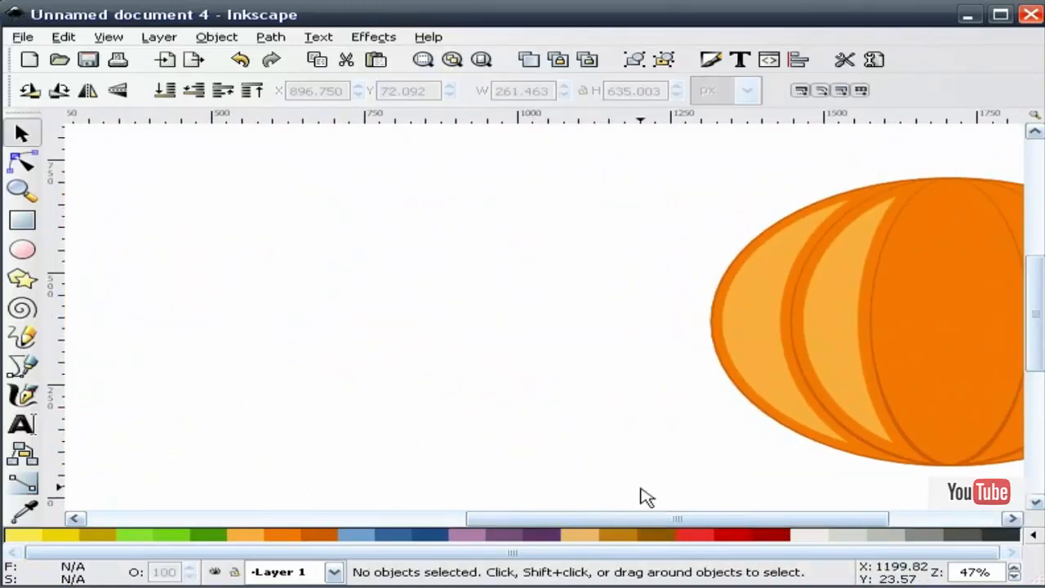
Move the entire segmented ellipse with its insets horizontally left to about X 494 px.
{"action": "left_click_drag", "start_coordinate": [651, 522], "coordinate": [809, 514]}
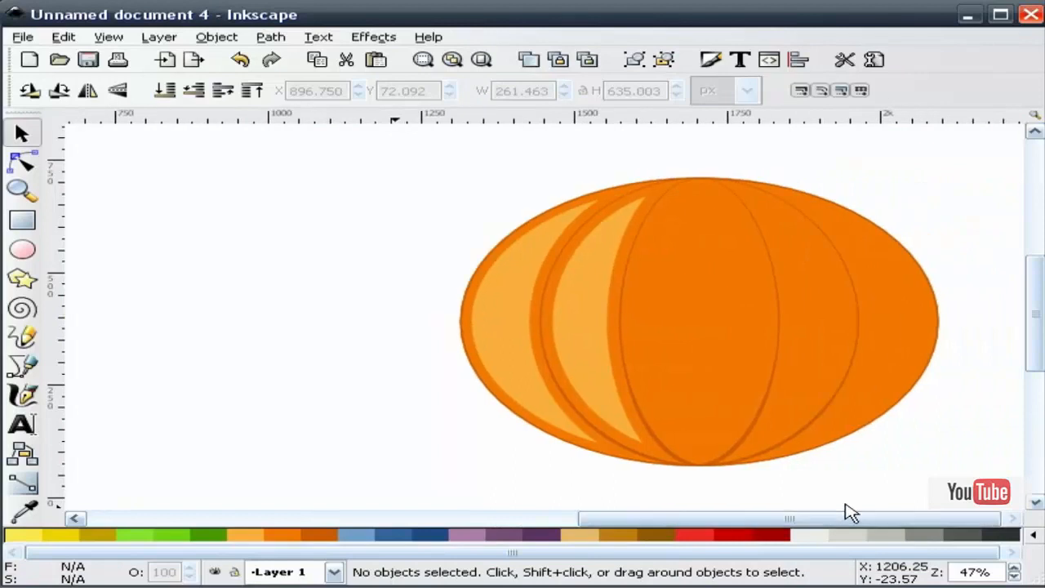
{"action": "left_click_drag", "start_coordinate": [342, 482], "coordinate": [990, 153]}
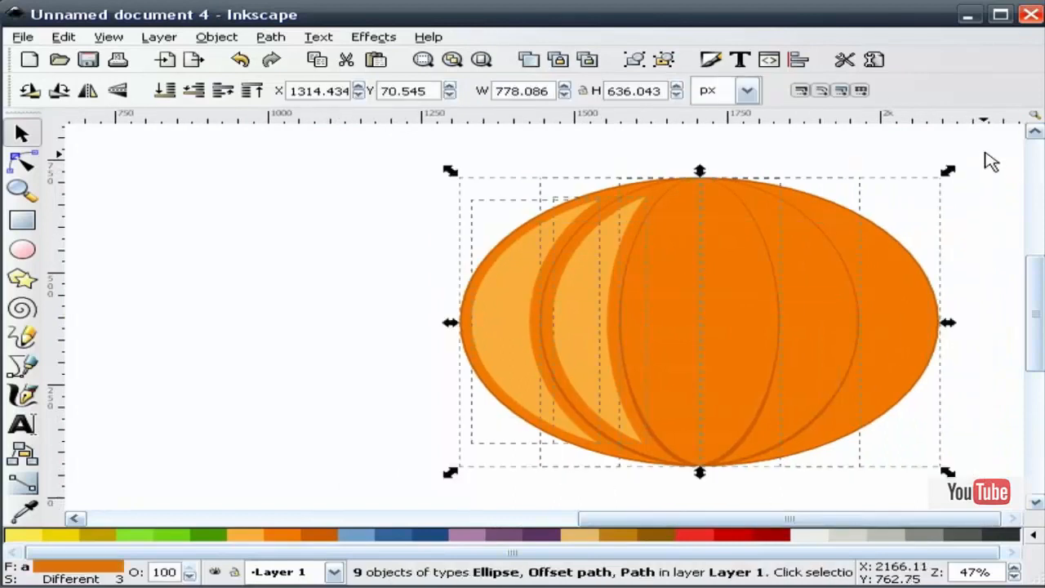
{"action": "left_click_drag", "start_coordinate": [811, 271], "coordinate": [308, 275]}
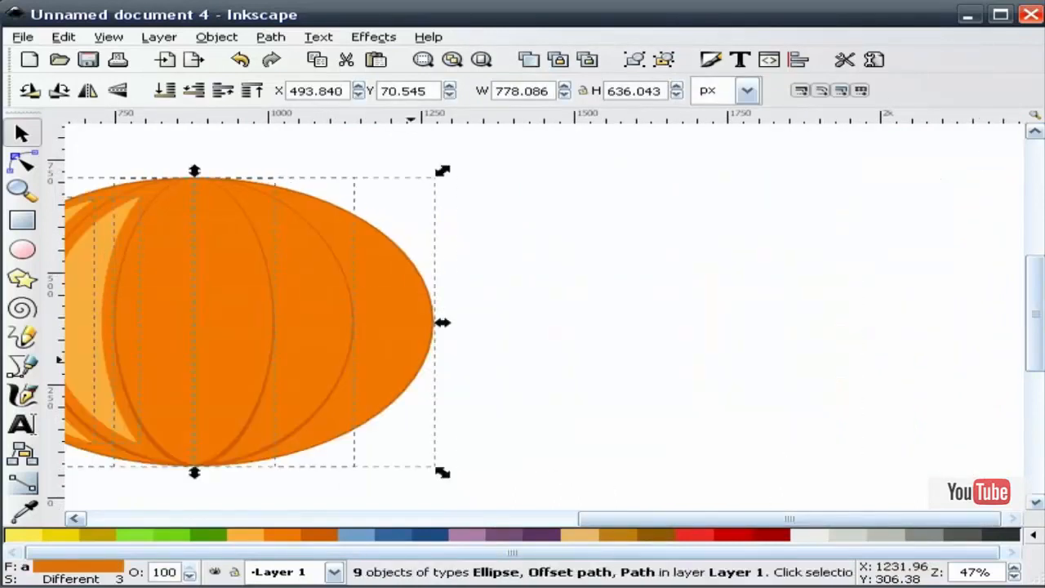
{"action": "left_click_drag", "start_coordinate": [621, 523], "coordinate": [457, 518]}
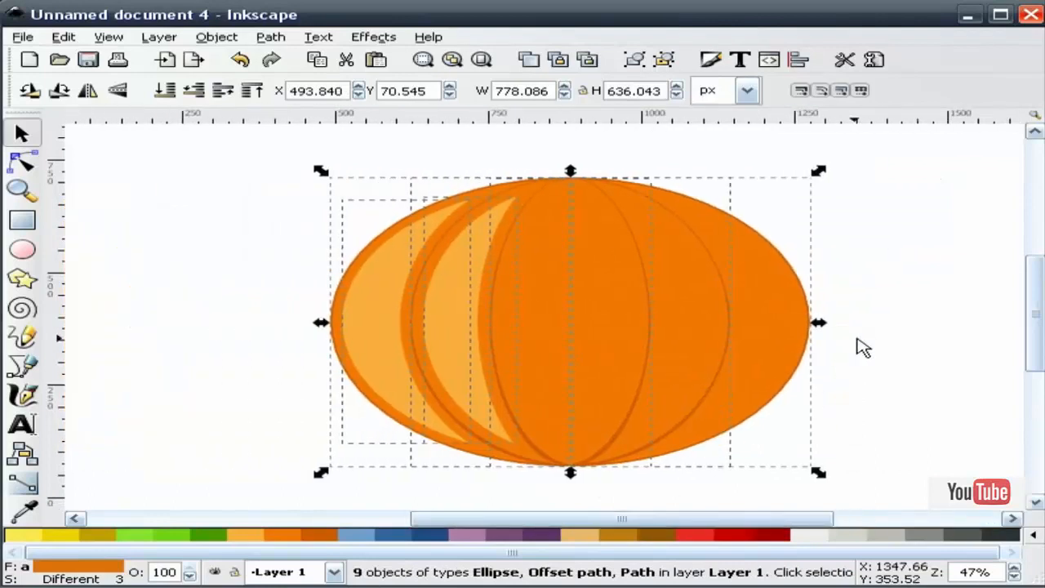
{"action": "left_click", "coordinate": [912, 324]}
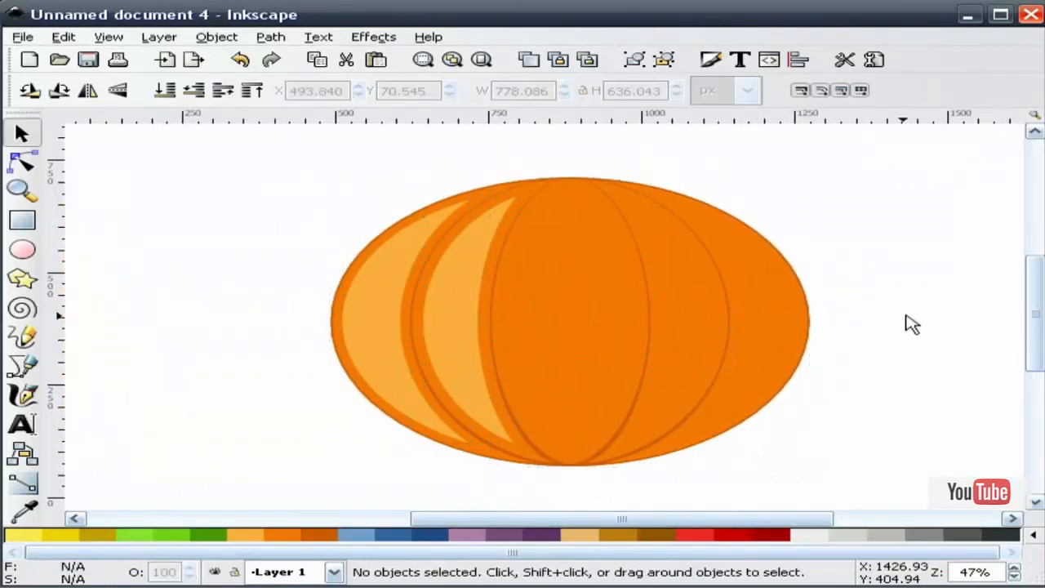
Duplicate the inner light orange inset, flip the copy horizontally and place it in the matching segment right of centre.
{"action": "left_click", "coordinate": [445, 286]}
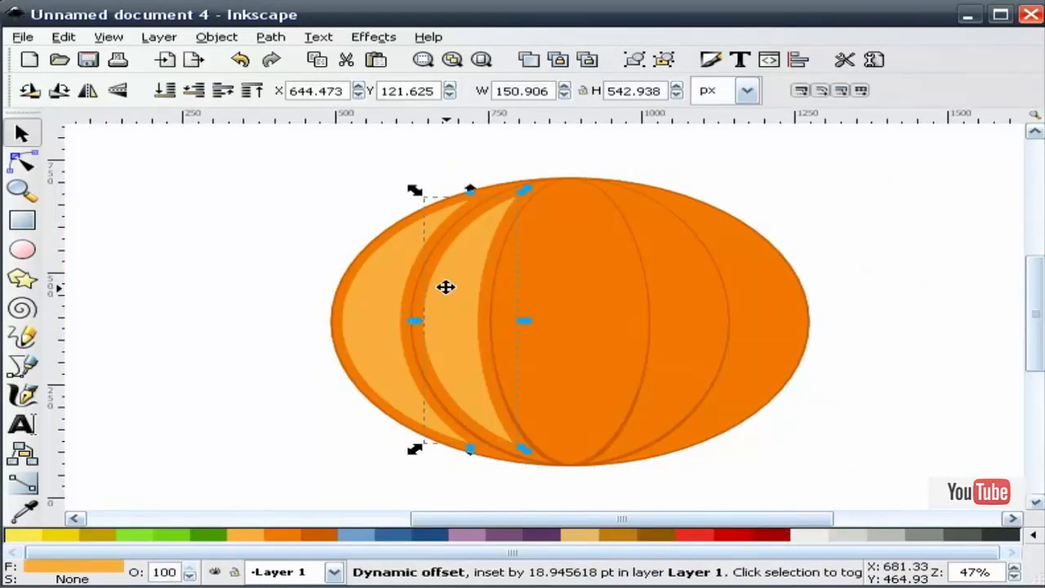
{"action": "right_click", "coordinate": [445, 287]}
{"action": "left_click", "coordinate": [509, 416]}
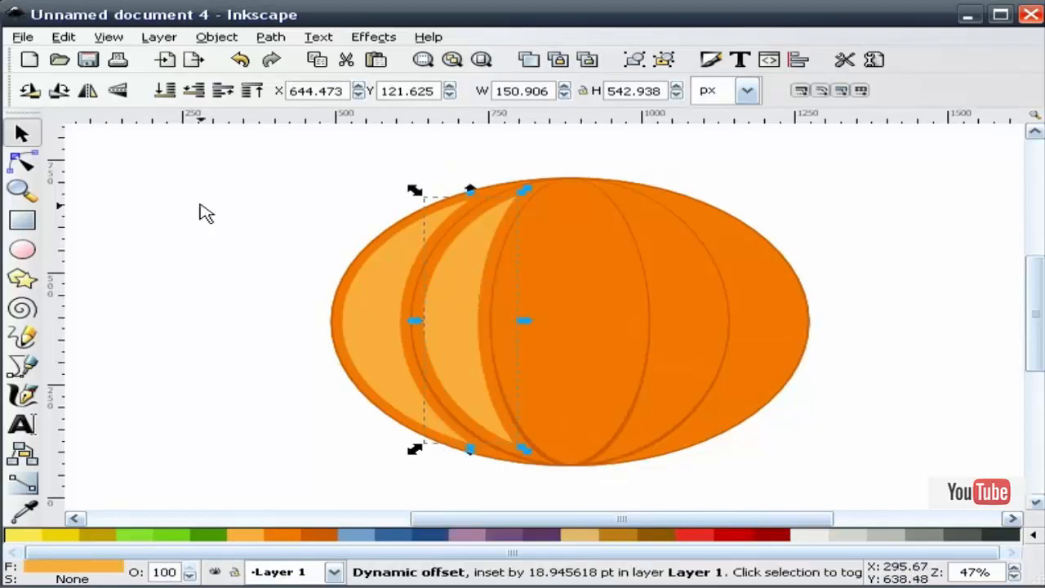
{"action": "left_click", "coordinate": [87, 91]}
{"action": "left_click_drag", "start_coordinate": [482, 306], "coordinate": [691, 315]}
{"action": "left_click", "coordinate": [824, 227]}
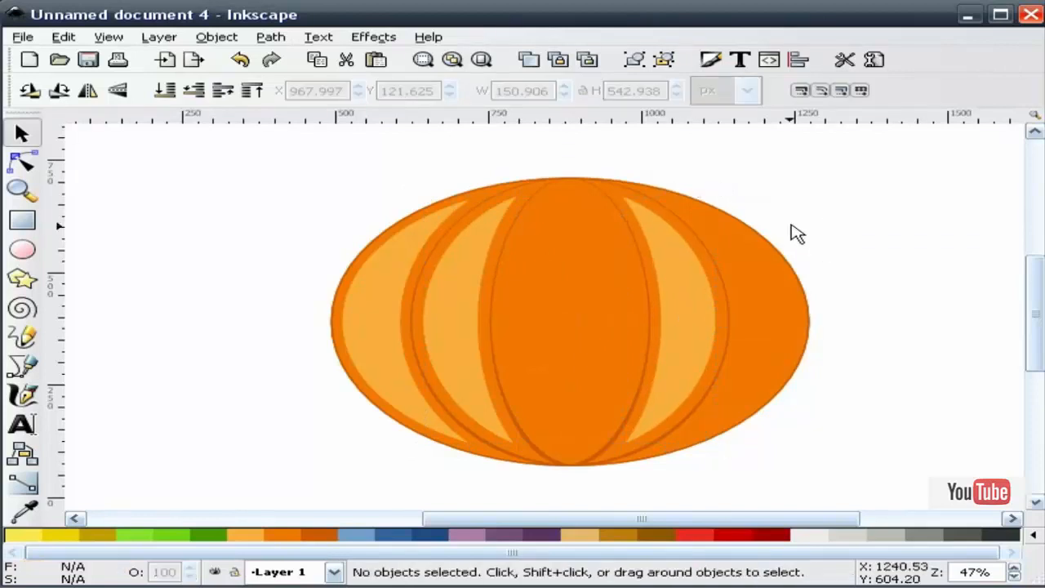
Duplicate the outer light orange inset, flip the copy horizontally and place it in the ellipse's rightmost segment.
{"action": "right_click", "coordinate": [385, 275]}
{"action": "left_click", "coordinate": [462, 410]}
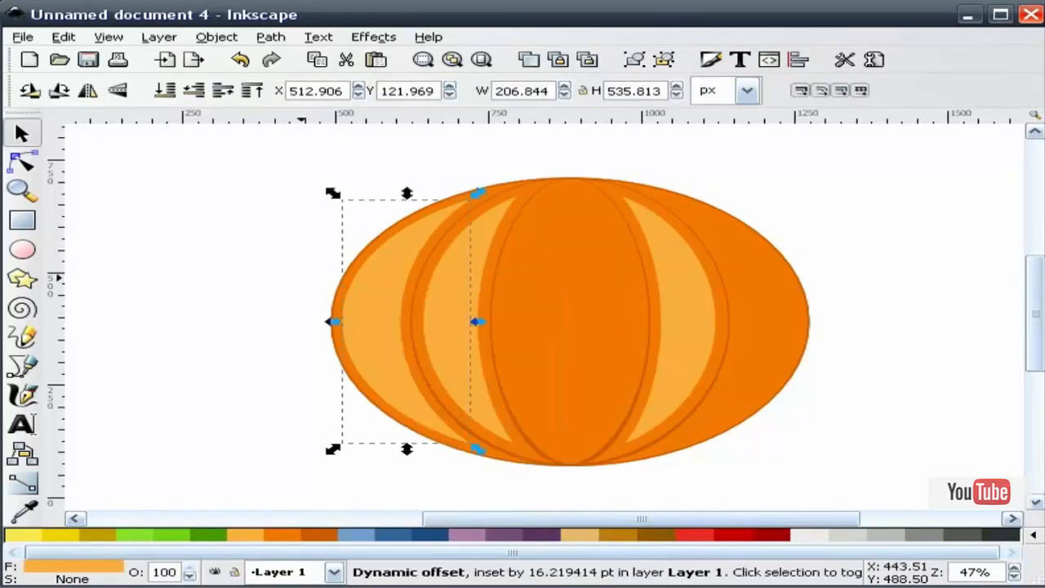
{"action": "left_click", "coordinate": [87, 90]}
{"action": "left_click_drag", "start_coordinate": [443, 300], "coordinate": [779, 306]}
{"action": "left_click", "coordinate": [888, 245]}
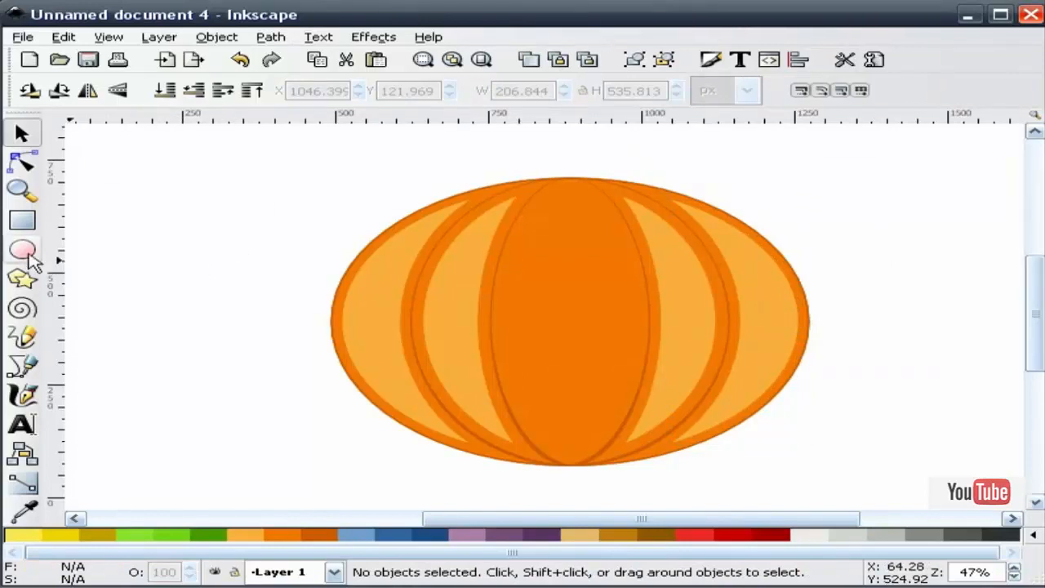
Draw a tall light orange ellipse of about 151 by 543 px and position it in the middle segment.
{"action": "left_click", "coordinate": [24, 252]}
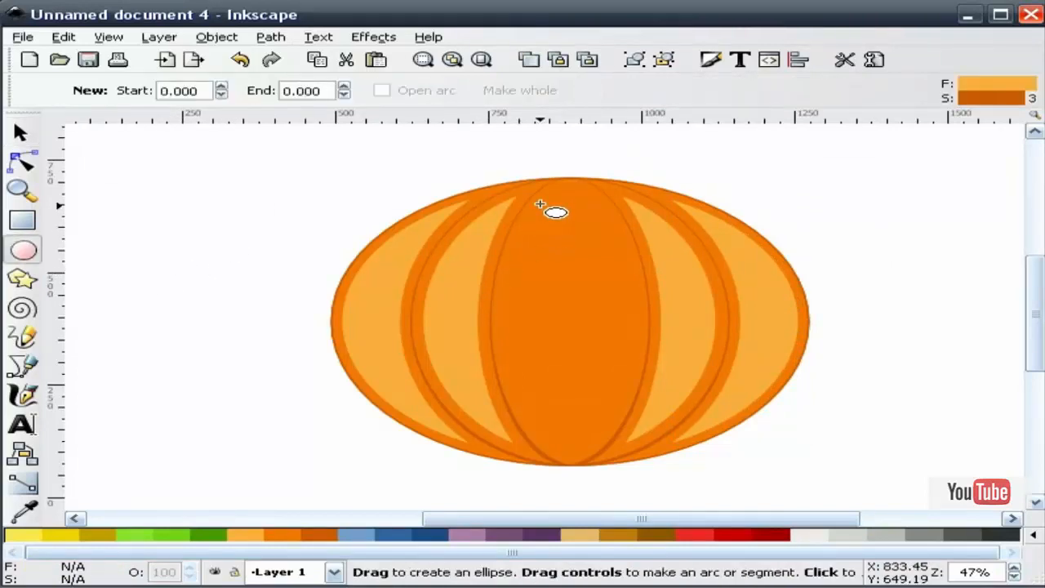
{"action": "left_click_drag", "start_coordinate": [540, 203], "coordinate": [645, 454]}
{"action": "left_click", "coordinate": [20, 132]}
{"action": "key", "text": "Escape"}
{"action": "left_click_drag", "start_coordinate": [580, 283], "coordinate": [551, 283]}
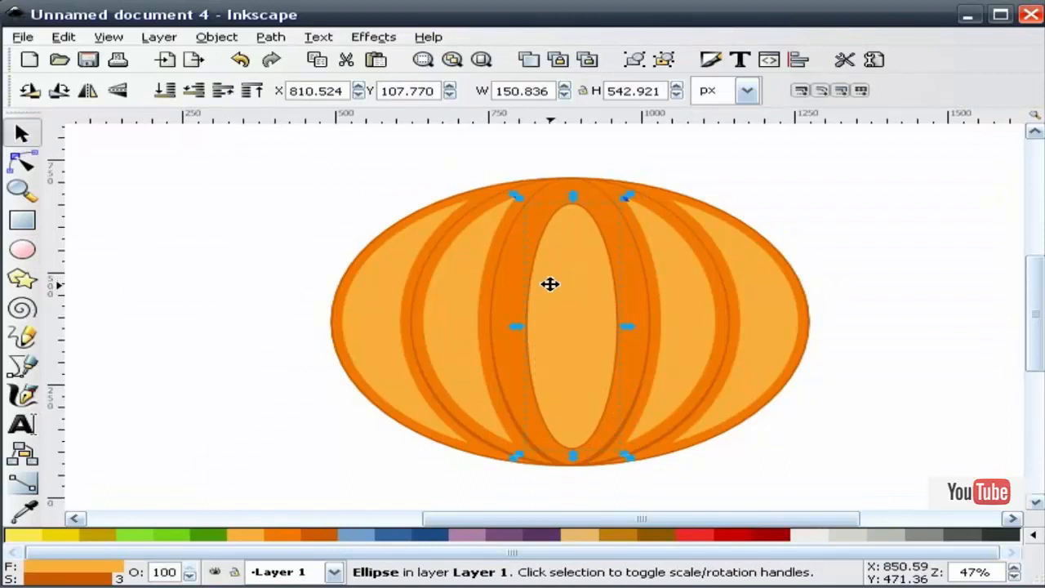
Remove the stroke from the tall light orange ellipse in the middle segment.
{"action": "right_click", "coordinate": [118, 577]}
{"action": "left_click", "coordinate": [123, 569]}
{"action": "left_click", "coordinate": [257, 327]}
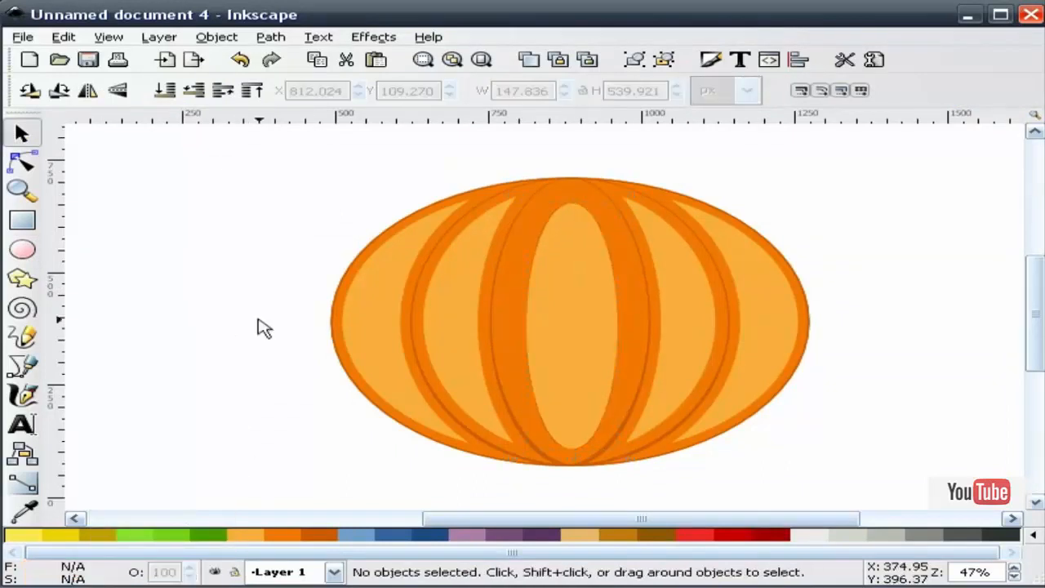
Select the large and the tall middle ellipse and set alignment relative to Last selected.
{"action": "left_click", "coordinate": [570, 190]}
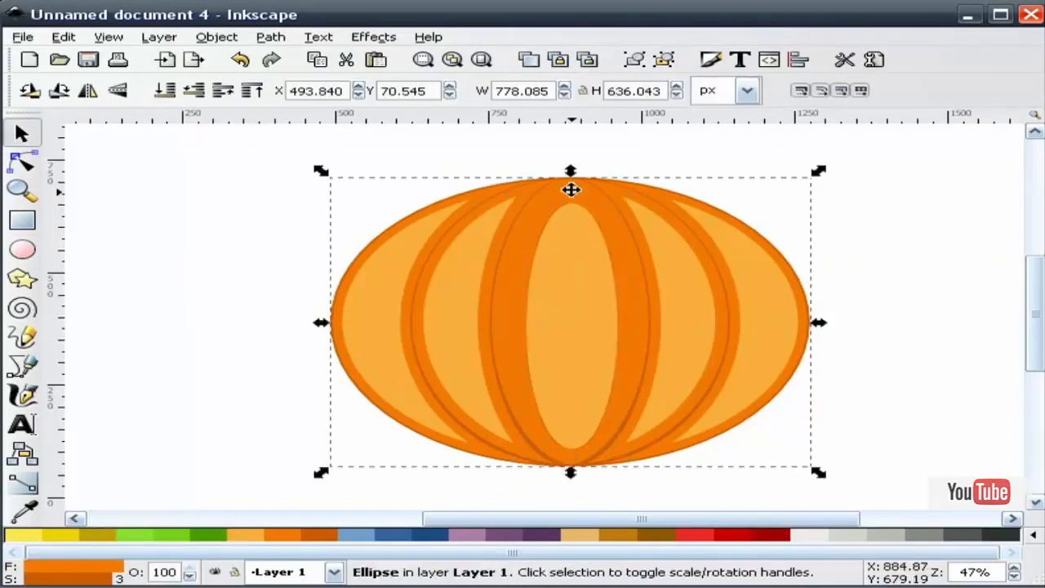
{"action": "left_click", "coordinate": [588, 291], "text": "shift"}
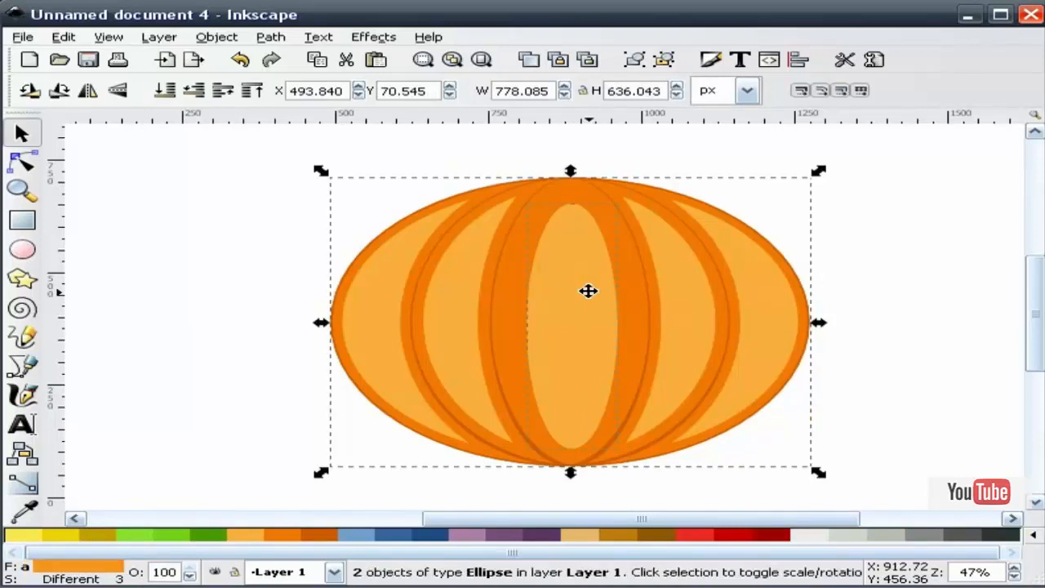
{"action": "left_click", "coordinate": [798, 59]}
{"action": "left_click", "coordinate": [898, 186]}
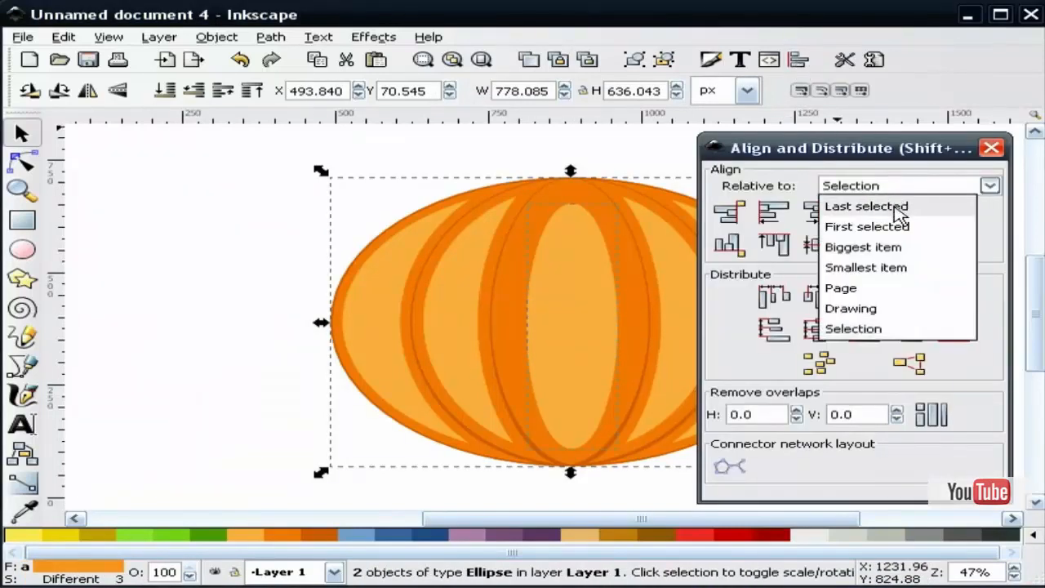
{"action": "left_click", "coordinate": [898, 209]}
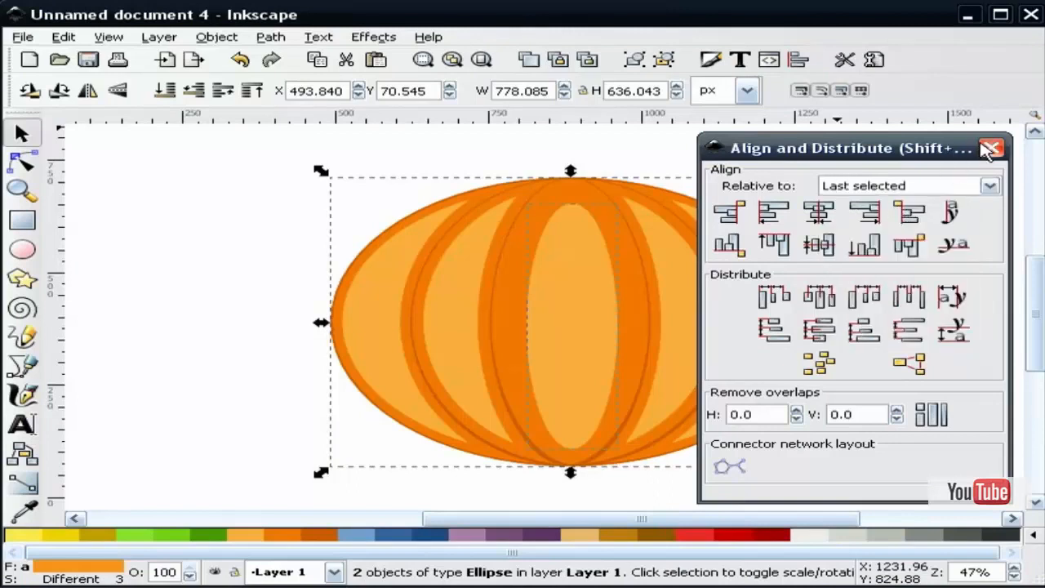
{"action": "left_click", "coordinate": [988, 149]}
{"action": "left_click", "coordinate": [933, 191]}
Centre the tall light orange ellipse on the large orange ellipse both horizontally and vertically.
{"action": "left_click", "coordinate": [574, 284]}
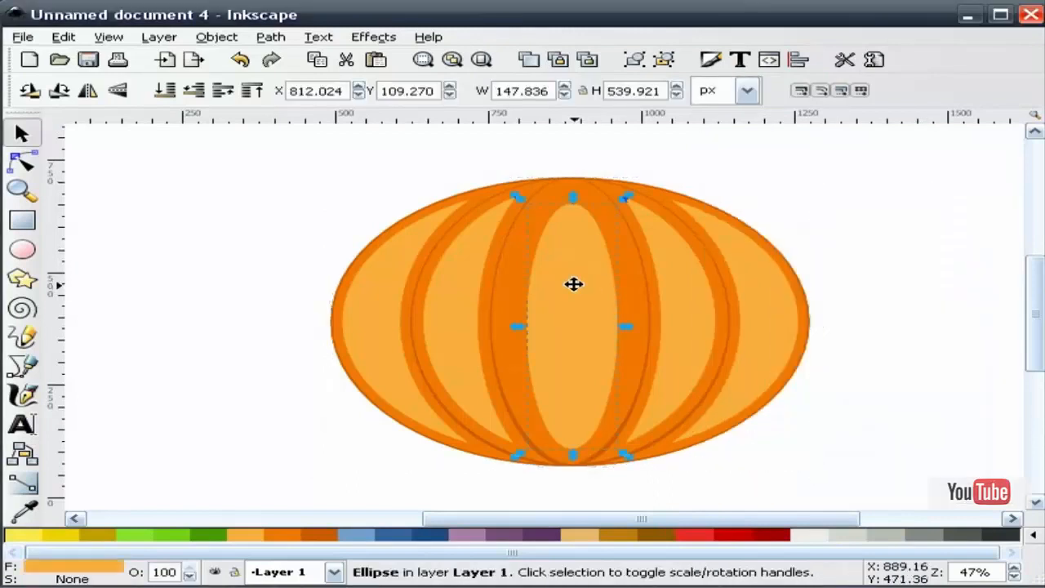
{"action": "left_click", "coordinate": [572, 187], "text": "shift"}
{"action": "left_click", "coordinate": [798, 60]}
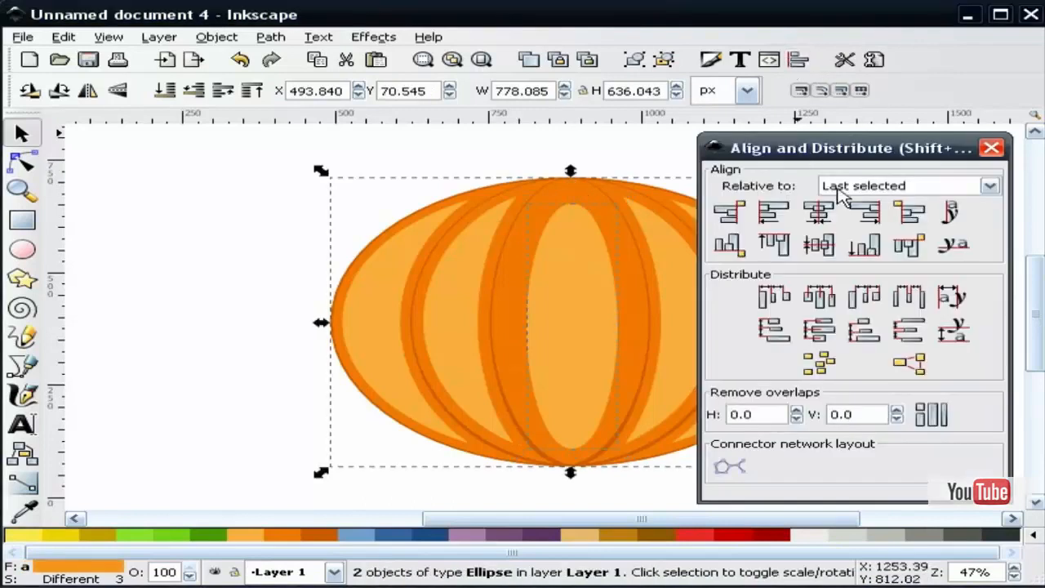
{"action": "left_click", "coordinate": [818, 213]}
{"action": "left_click", "coordinate": [820, 245]}
{"action": "left_click", "coordinate": [991, 148]}
{"action": "left_click", "coordinate": [915, 221]}
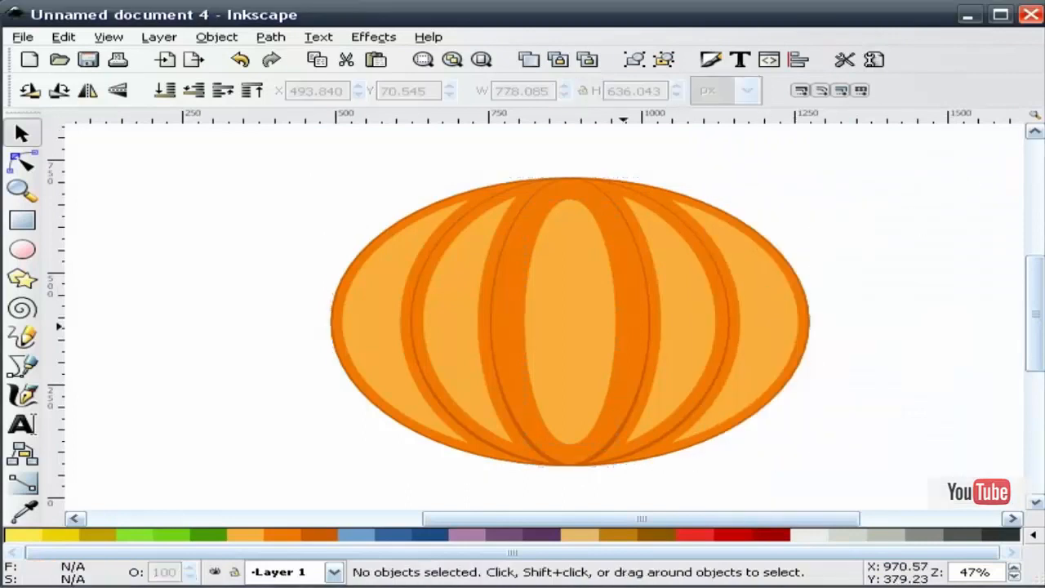
Enlarge the tall middle ellipse about its centre to about 195 px wide and 561 px high.
{"action": "left_click", "coordinate": [580, 307]}
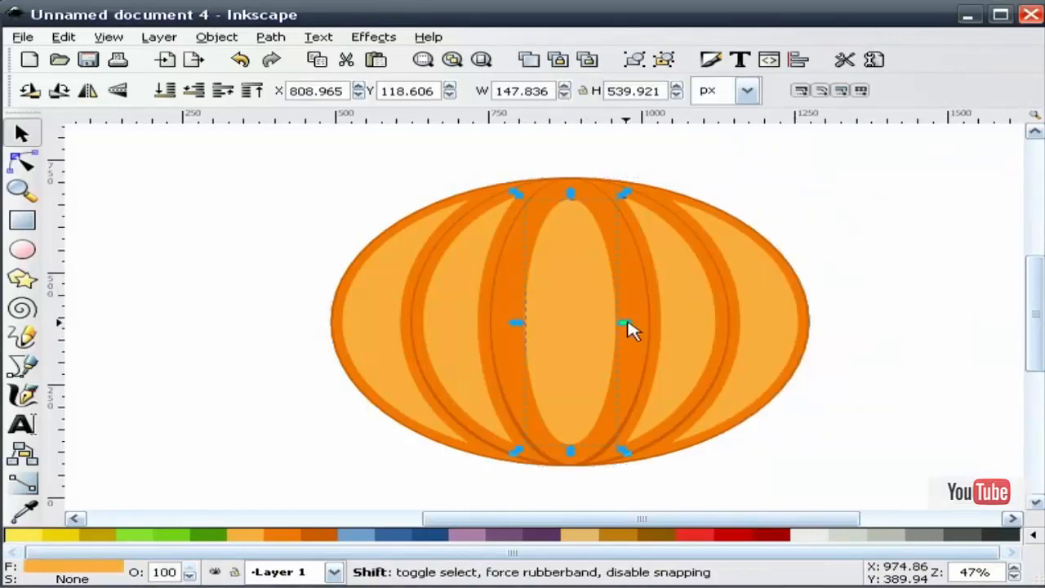
{"action": "mouse_move", "coordinate": [630, 321]}
{"action": "left_mouse_down"}
{"action": "mouse_move", "coordinate": [647, 338]}
{"action": "mouse_move", "coordinate": [642, 328]}
{"action": "left_mouse_up"}
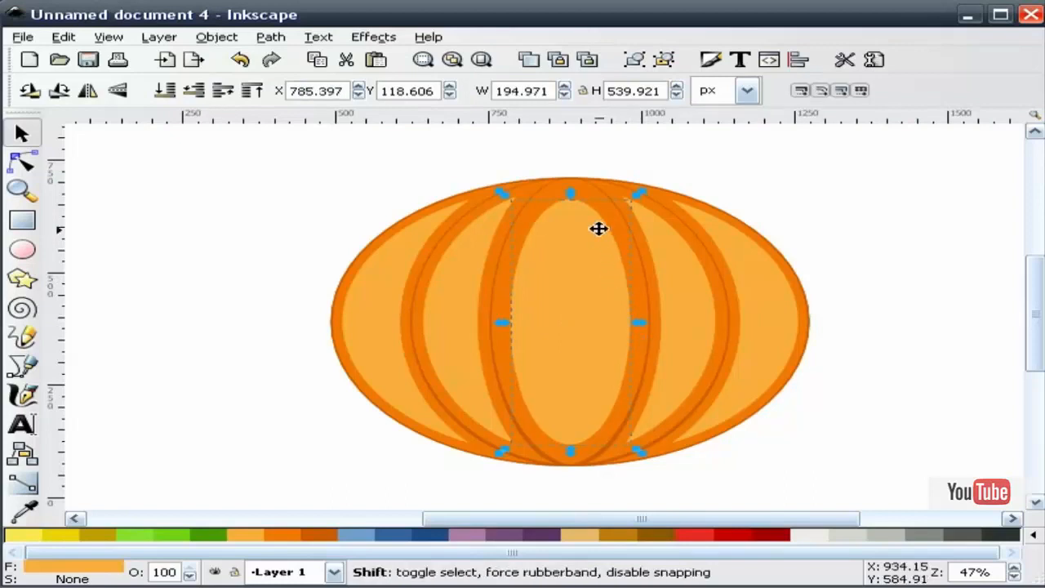
{"action": "left_click_drag", "start_coordinate": [572, 194], "coordinate": [575, 196]}
{"action": "left_click", "coordinate": [333, 177]}
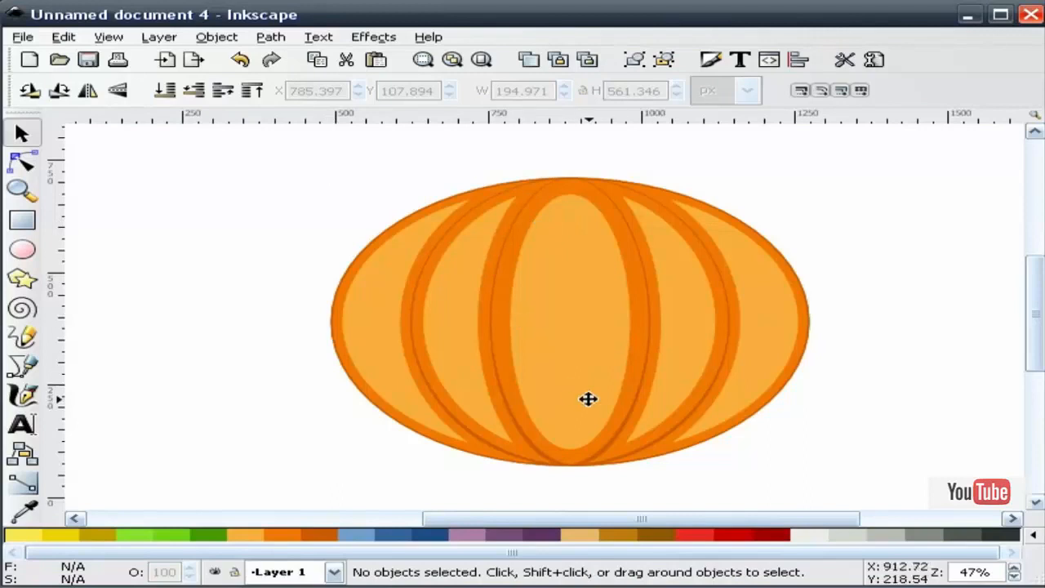
{"action": "left_click_drag", "start_coordinate": [675, 518], "coordinate": [793, 534]}
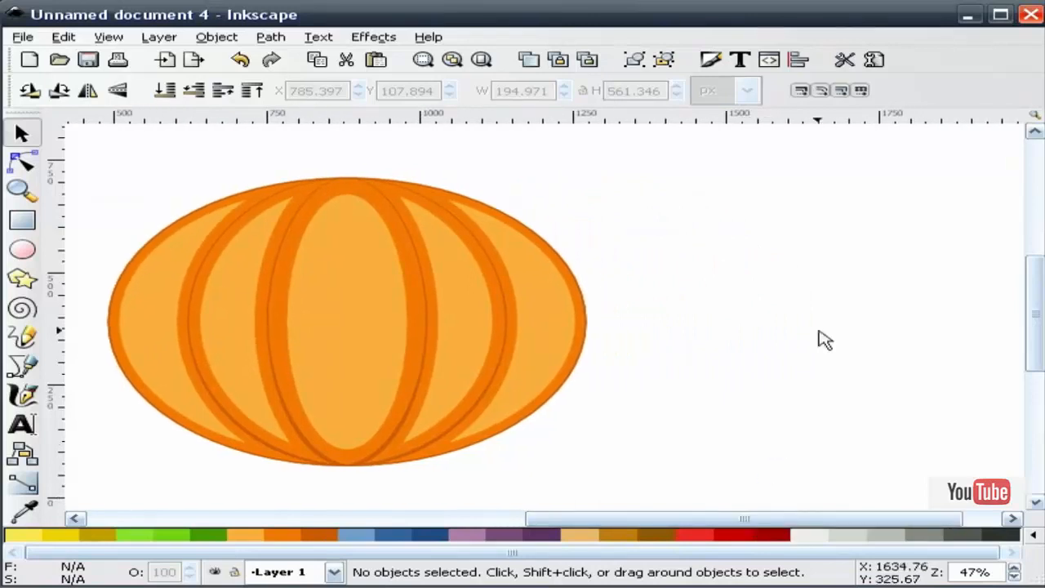
Blur the middle light ellipse and the two light fills in the right-hand pumpkin segments by about 10%.
{"action": "left_click", "coordinate": [712, 61]}
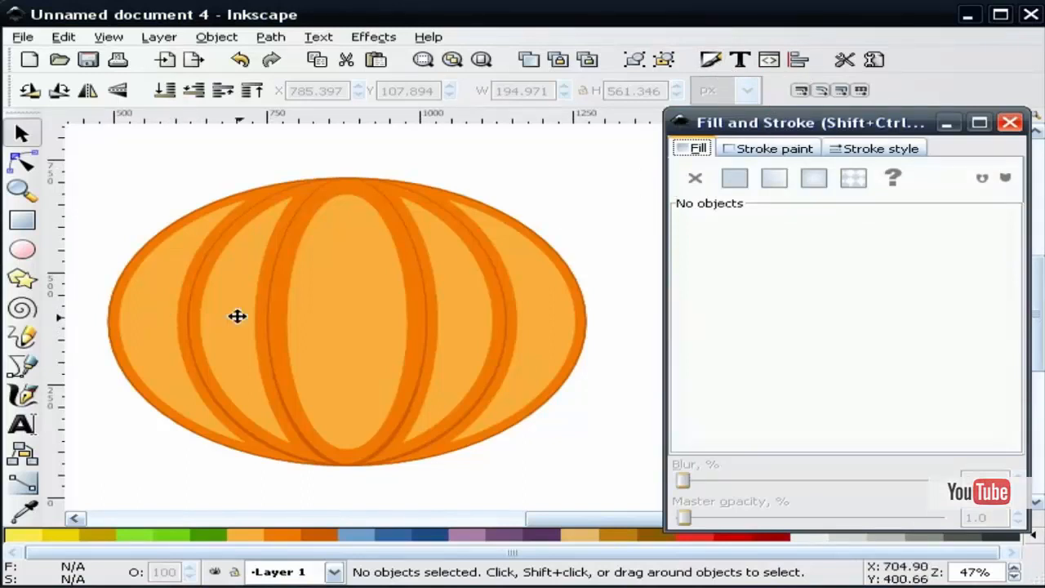
{"action": "left_click", "coordinate": [350, 329]}
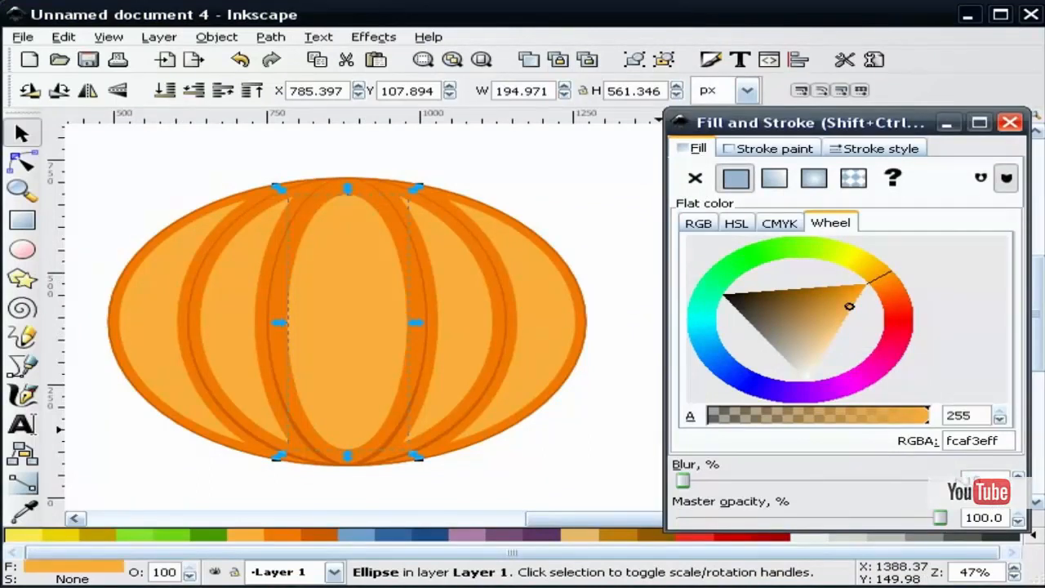
{"action": "left_click", "coordinate": [471, 319]}
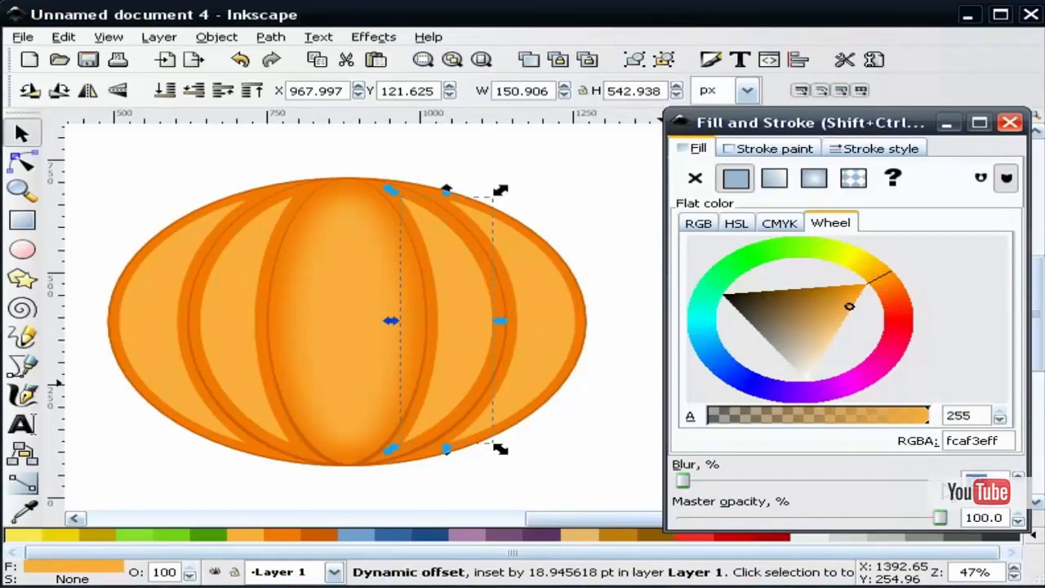
{"action": "left_click", "coordinate": [563, 331]}
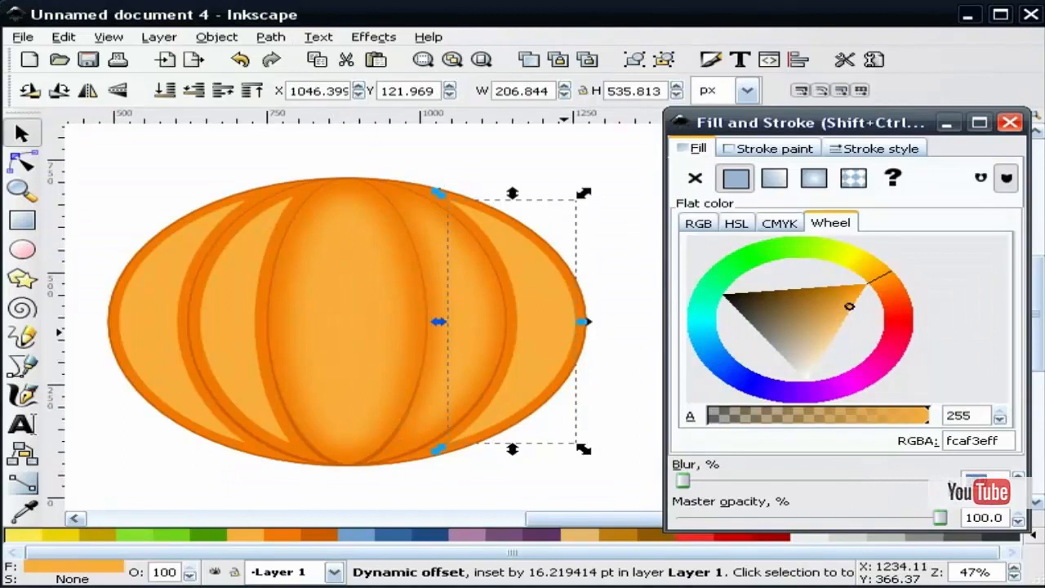
Apply the same blur of about 10% to the inner and outer light fills in the left-hand segments.
{"action": "left_click", "coordinate": [228, 311]}
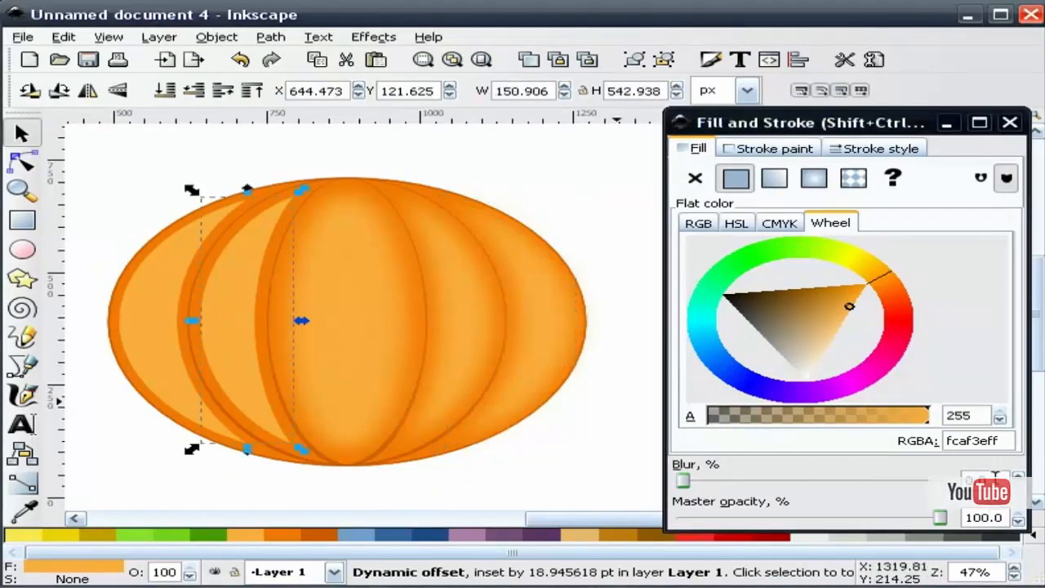
{"action": "left_click_drag", "start_coordinate": [995, 477], "coordinate": [944, 489]}
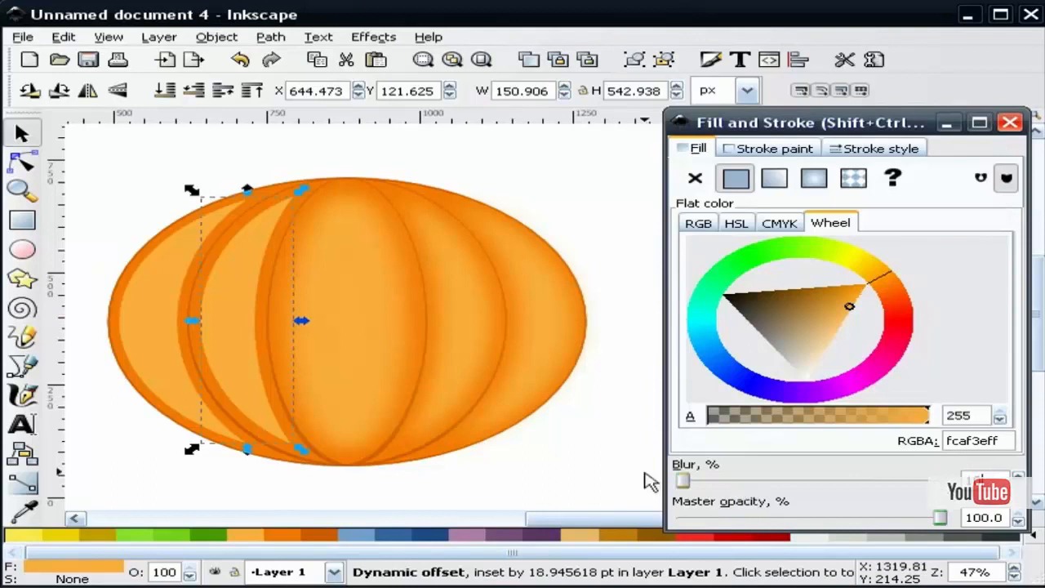
{"action": "left_click", "coordinate": [168, 318]}
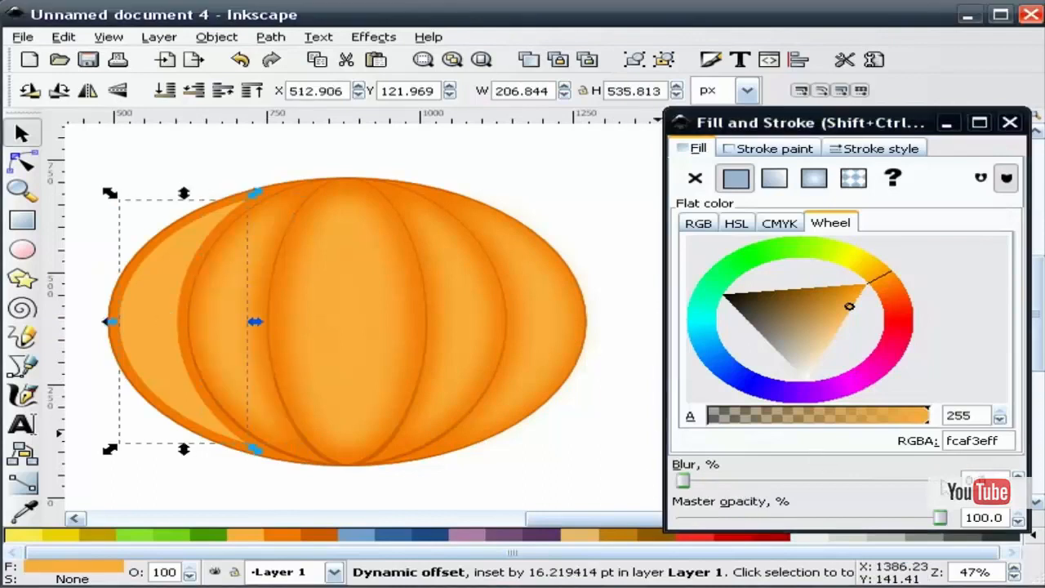
{"action": "left_click", "coordinate": [988, 479]}
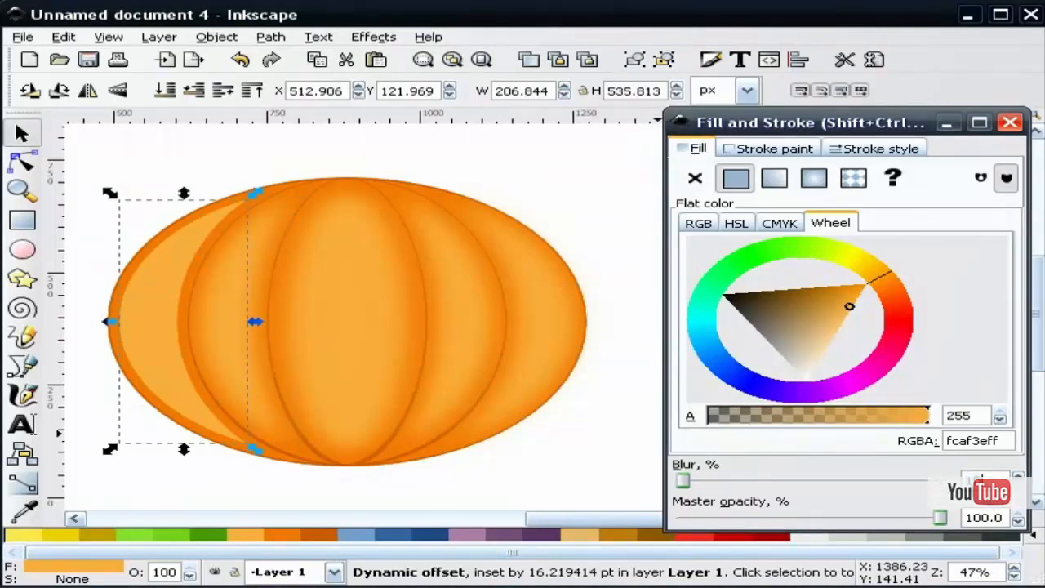
{"action": "left_click", "coordinate": [606, 466]}
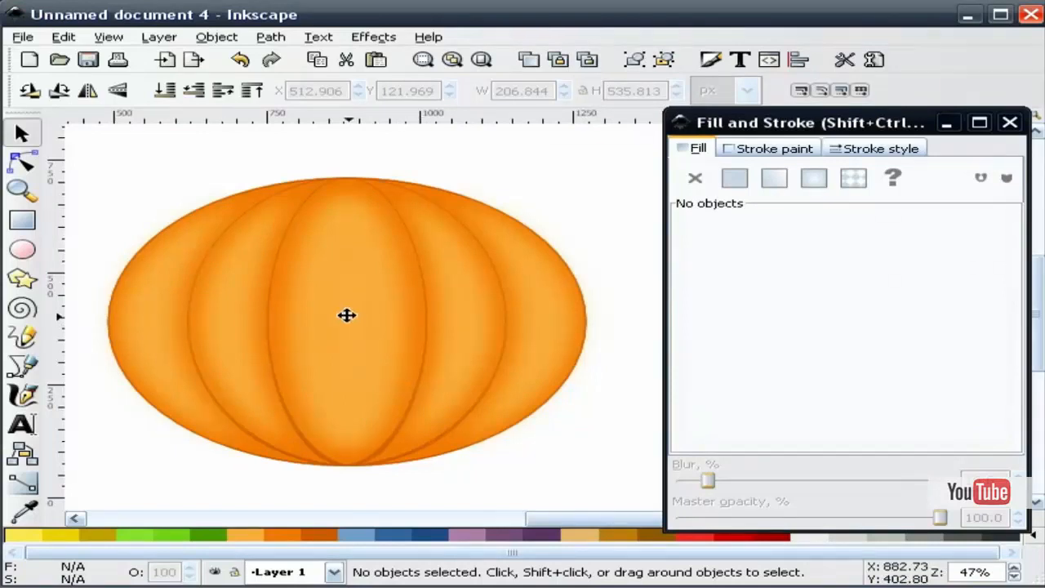
Set the fill alpha to 200 for the inner right light shape and to 135 for the outer right one.
{"action": "left_click", "coordinate": [475, 328]}
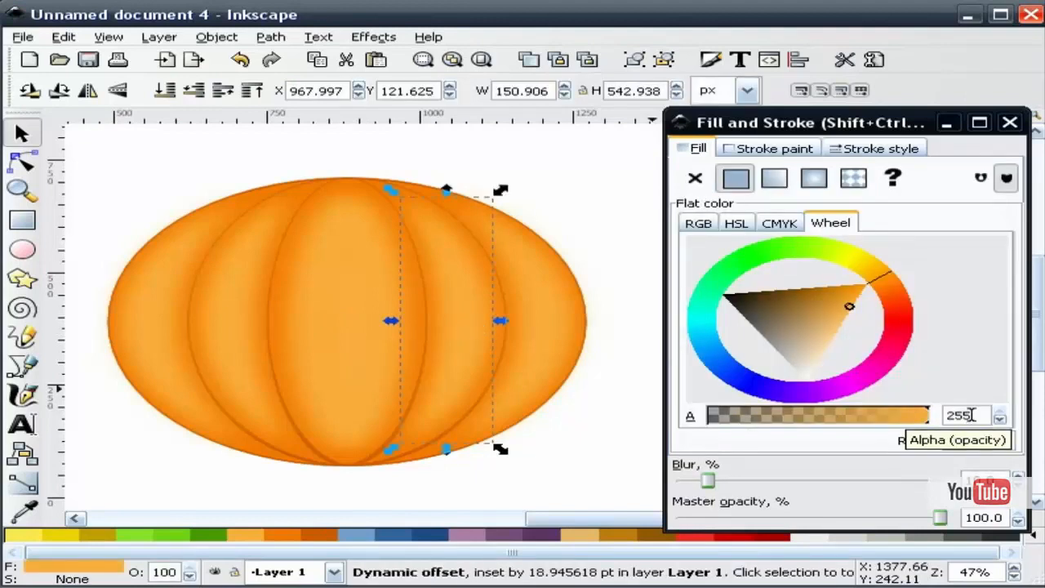
{"action": "left_click_drag", "start_coordinate": [971, 415], "coordinate": [928, 414]}
{"action": "type", "text": "200"}
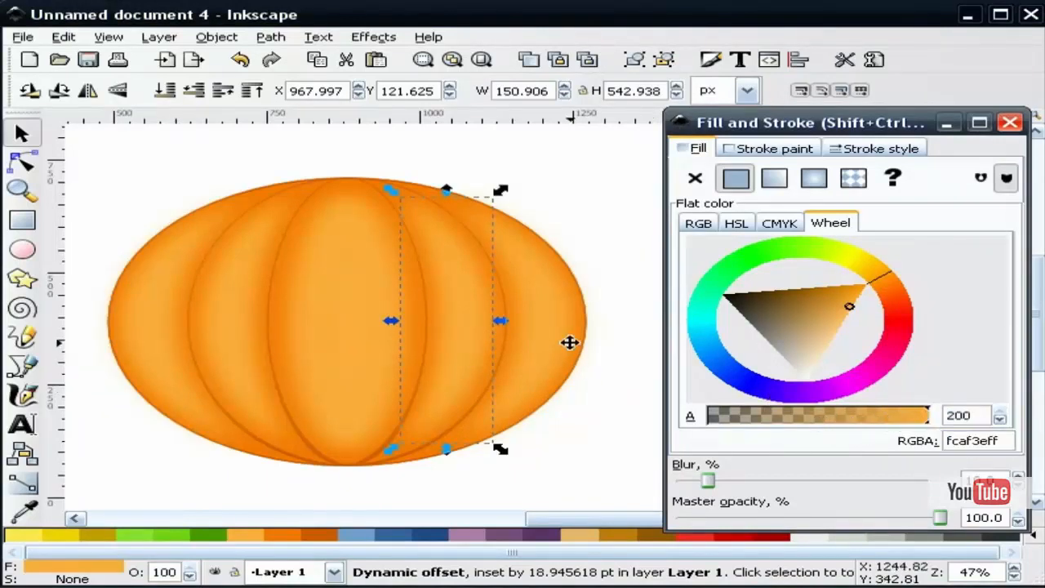
{"action": "left_click", "coordinate": [553, 322]}
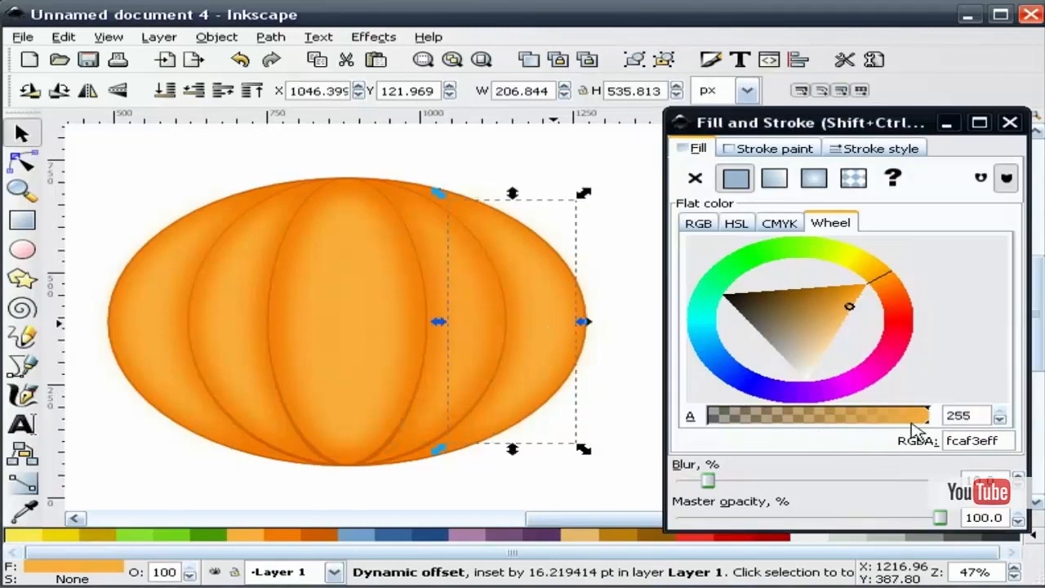
{"action": "left_click", "coordinate": [972, 414]}
{"action": "type", "text": "135"}
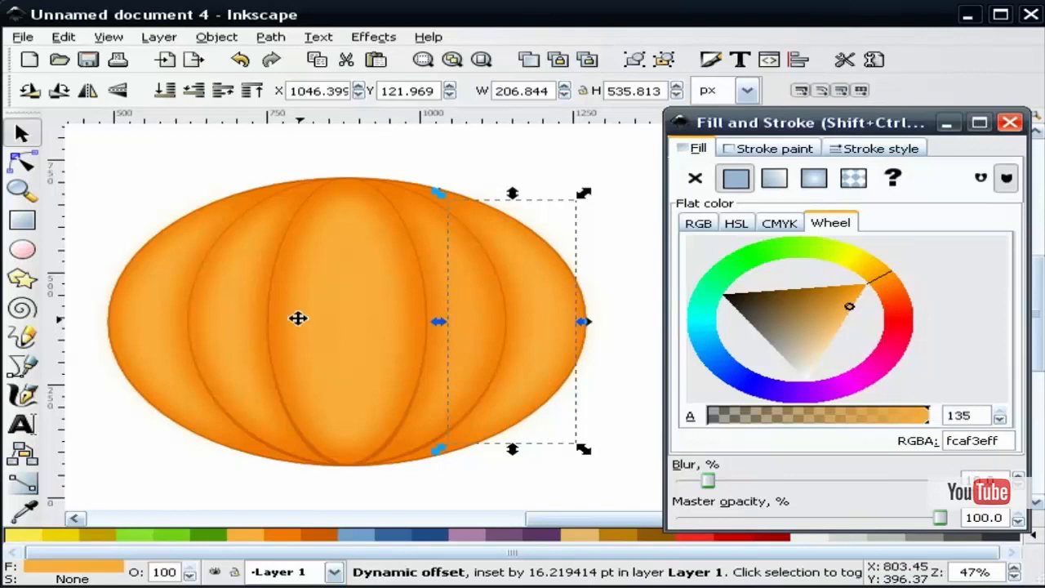
Set the fill alpha to 200 for the inner left light shape and to 135 for the outer left one.
{"action": "left_click", "coordinate": [240, 299]}
{"action": "left_click", "coordinate": [240, 298]}
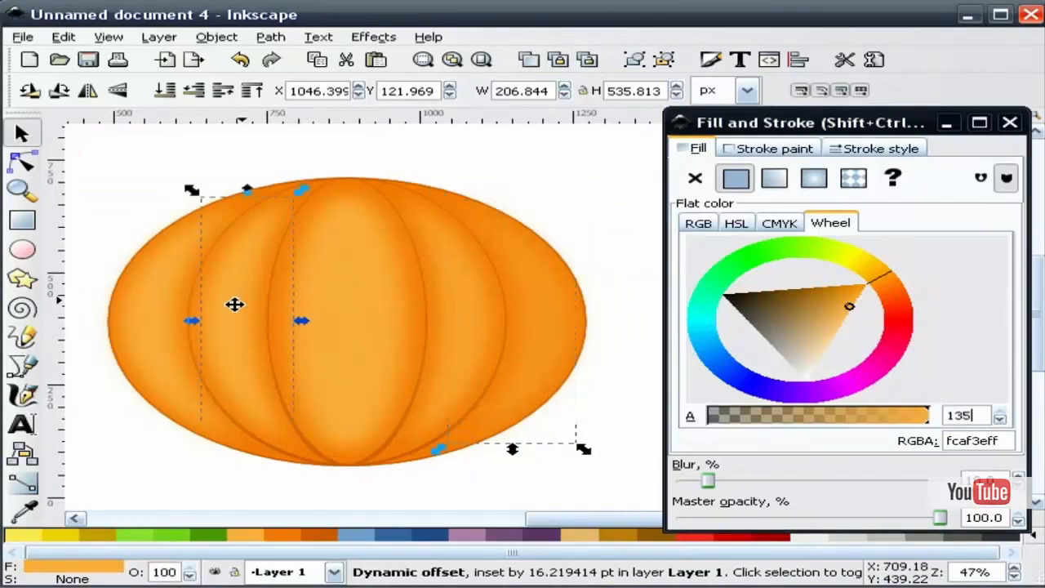
{"action": "left_click_drag", "start_coordinate": [976, 416], "coordinate": [938, 417]}
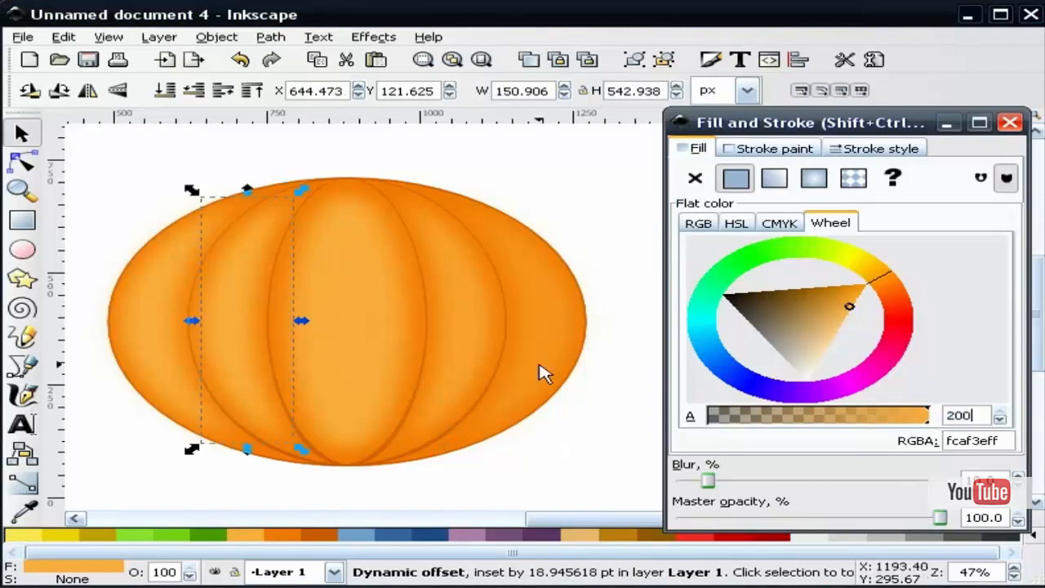
{"action": "left_click", "coordinate": [155, 305]}
{"action": "left_click", "coordinate": [155, 306]}
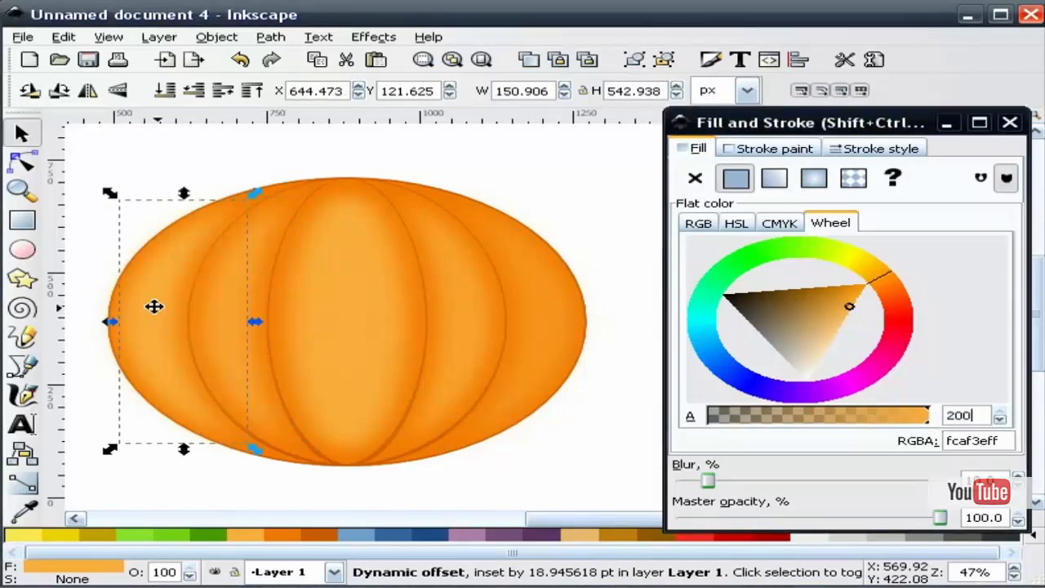
{"action": "left_click_drag", "start_coordinate": [979, 416], "coordinate": [927, 415]}
{"action": "type", "text": "135"}
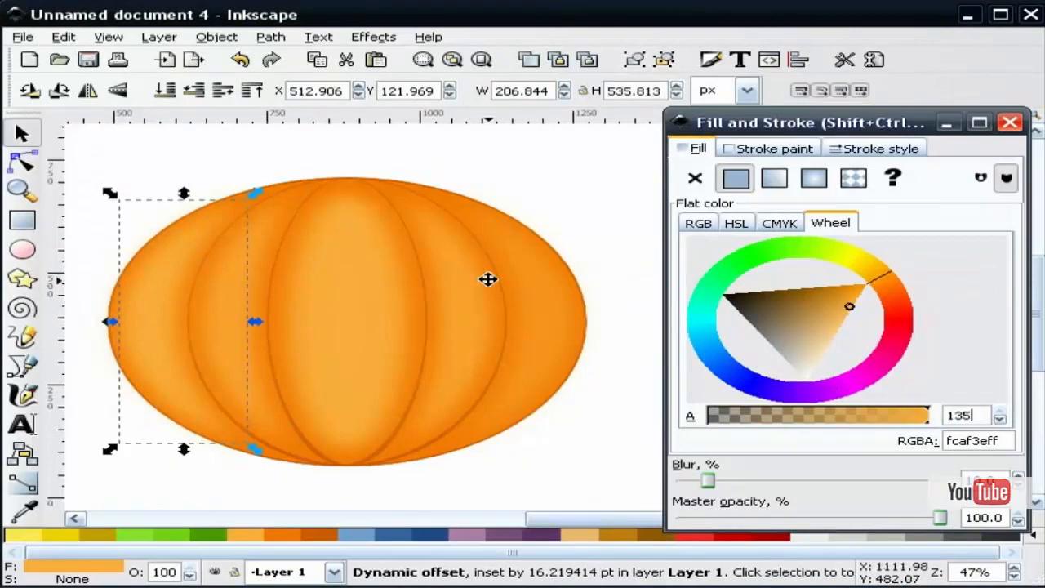
{"action": "key", "text": "Return"}
{"action": "left_click", "coordinate": [600, 182]}
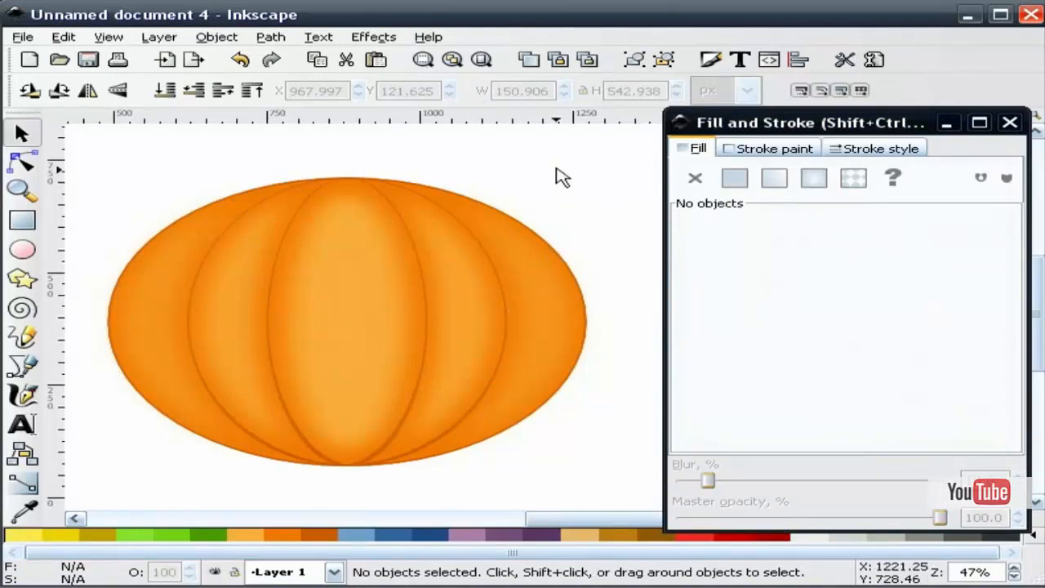
Close the fill and stroke settings and group all twelve pumpkin objects.
{"action": "left_click", "coordinate": [1009, 122]}
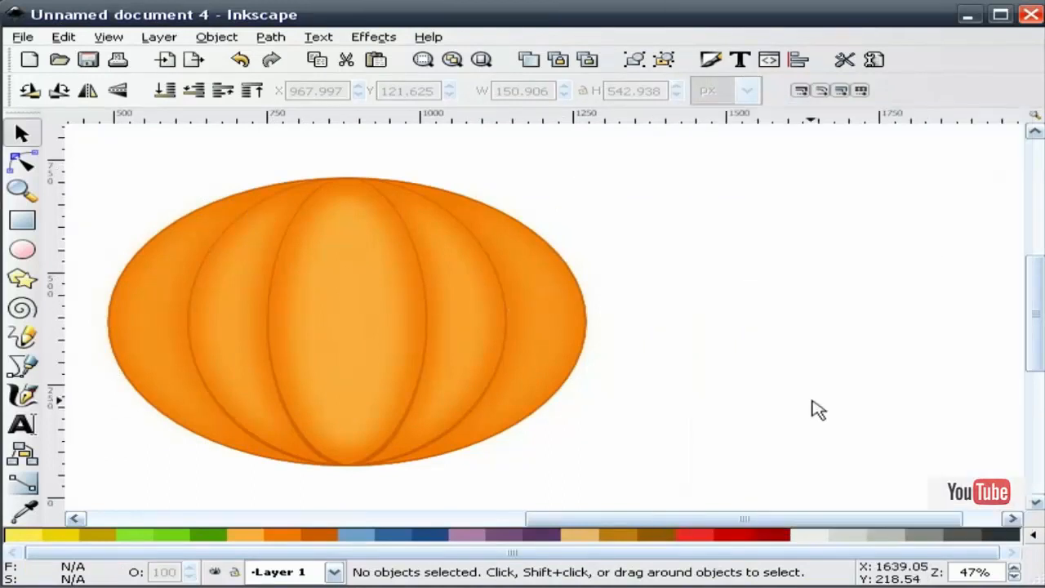
{"action": "left_click_drag", "start_coordinate": [686, 523], "coordinate": [583, 519]}
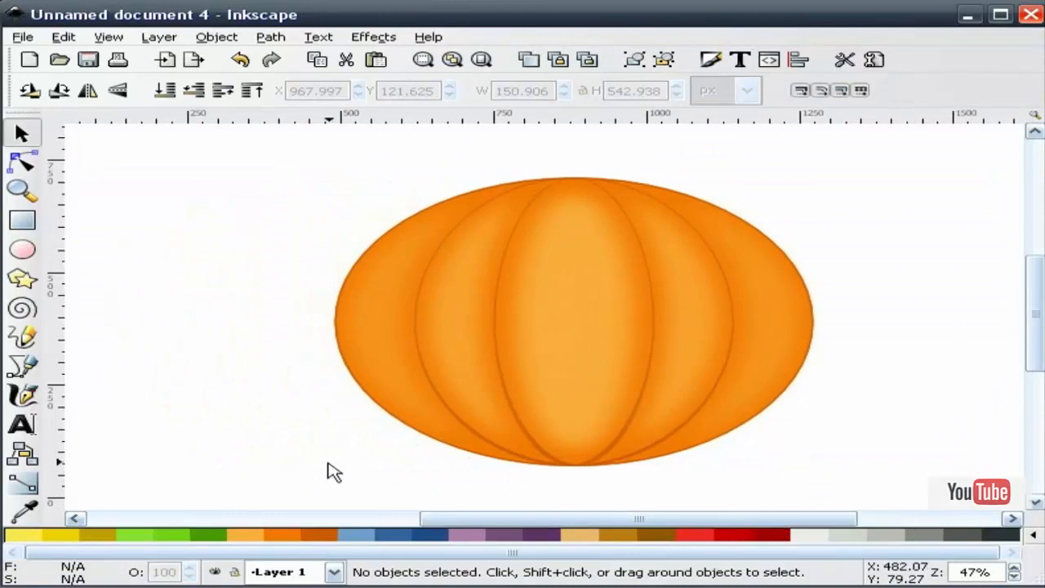
{"action": "left_click_drag", "start_coordinate": [255, 489], "coordinate": [870, 149]}
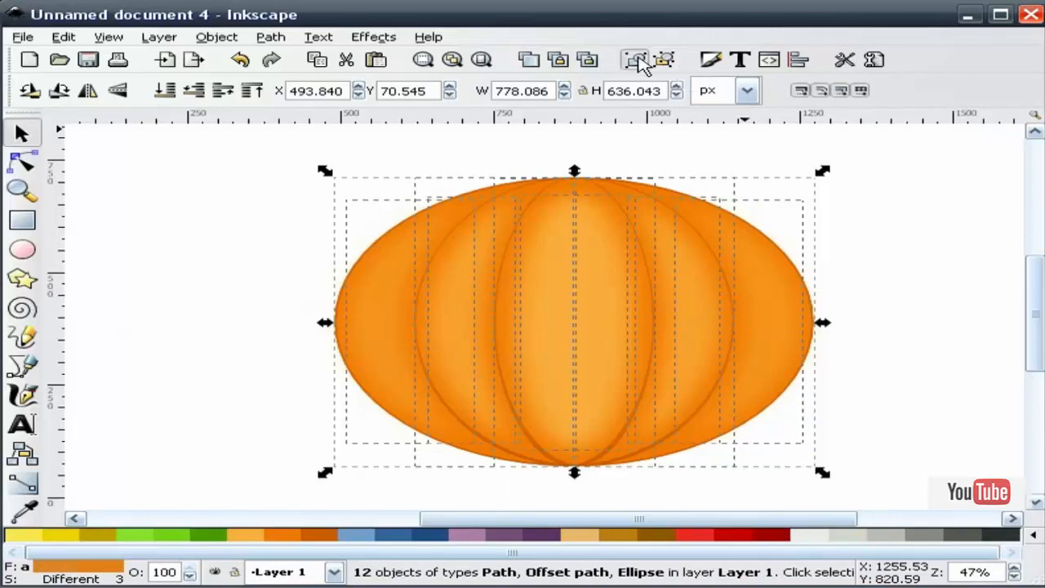
{"action": "left_click", "coordinate": [881, 200]}
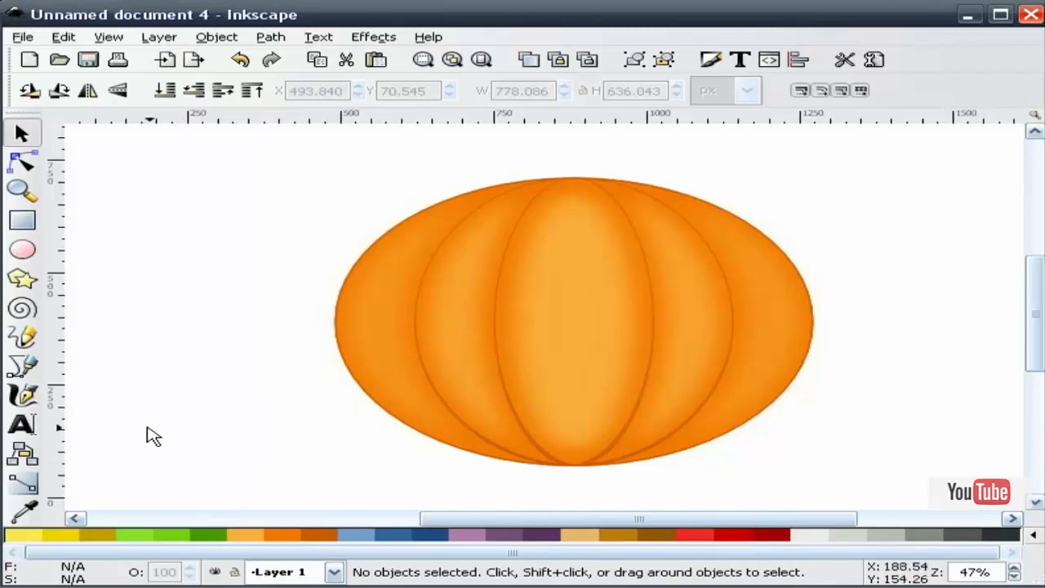
Draw a closed zigzag mouth of 12 straight segments across the lower pumpkin, about 570 px wide and 170 px high.
{"action": "left_click", "coordinate": [24, 369]}
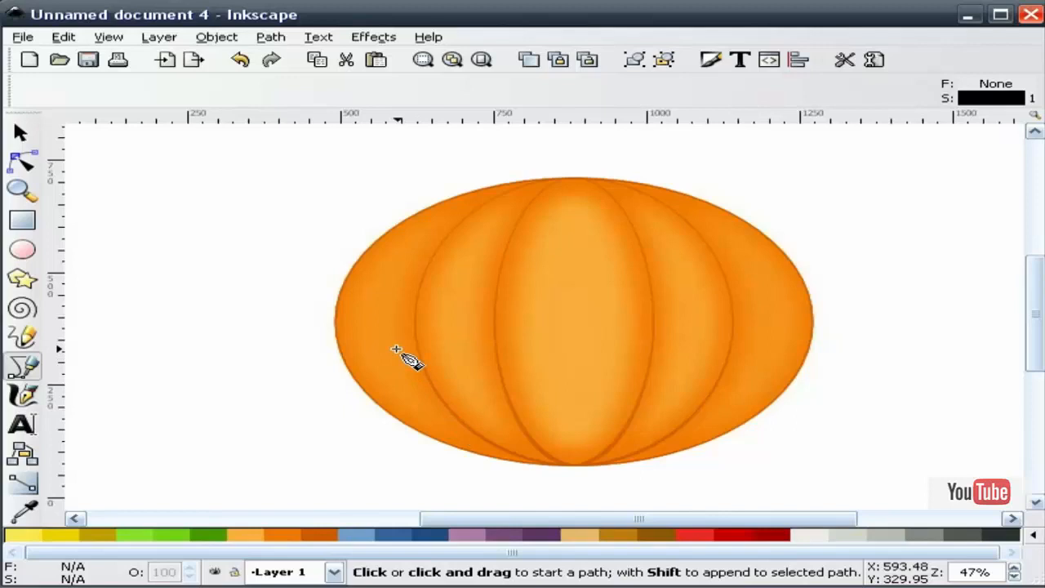
{"action": "left_click", "coordinate": [408, 348]}
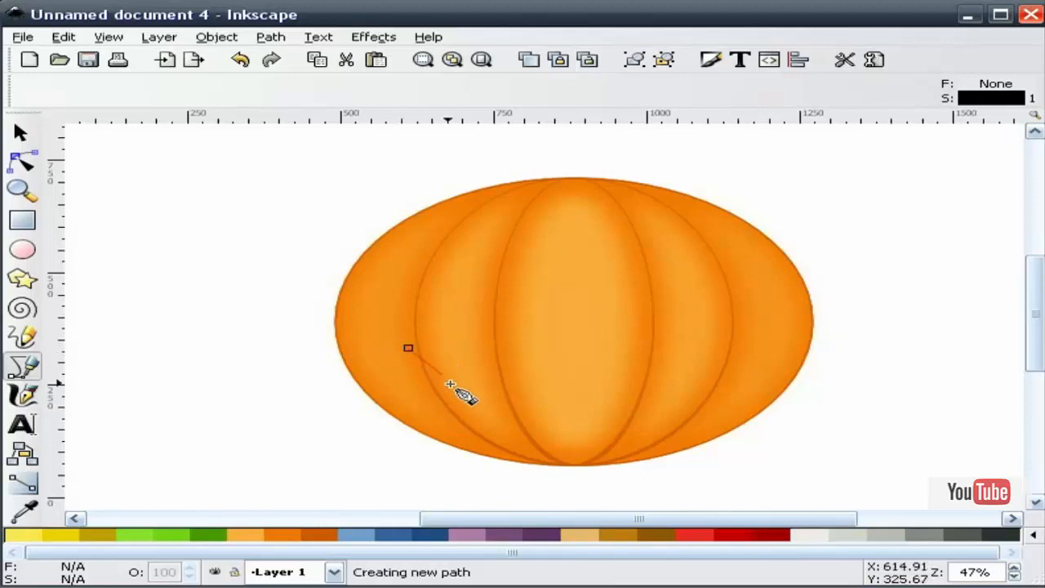
{"action": "left_click", "coordinate": [470, 406]}
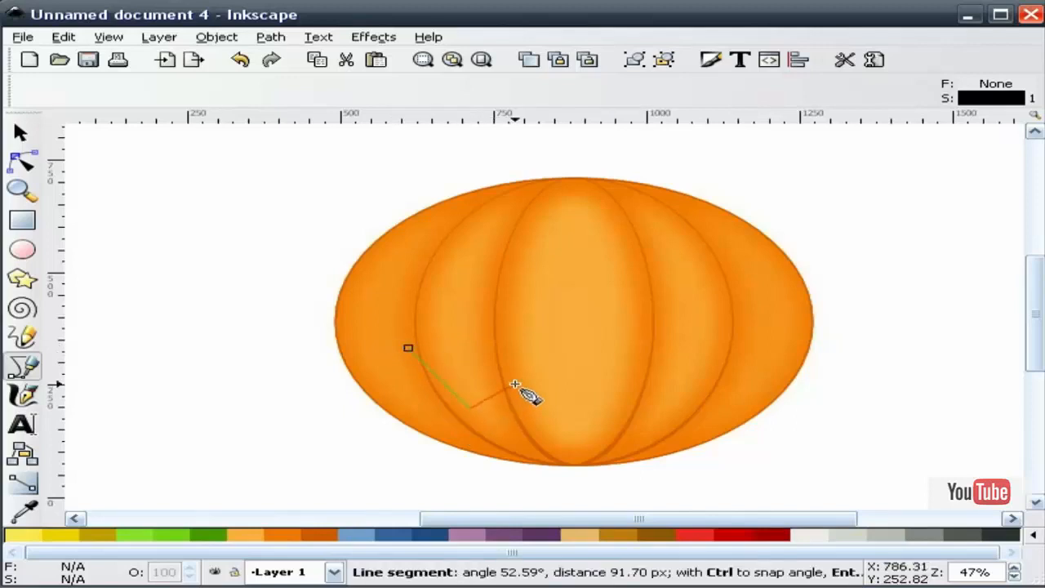
{"action": "left_click", "coordinate": [514, 384]}
{"action": "left_click", "coordinate": [578, 416]}
{"action": "left_click", "coordinate": [642, 384]}
{"action": "left_click", "coordinate": [681, 408]}
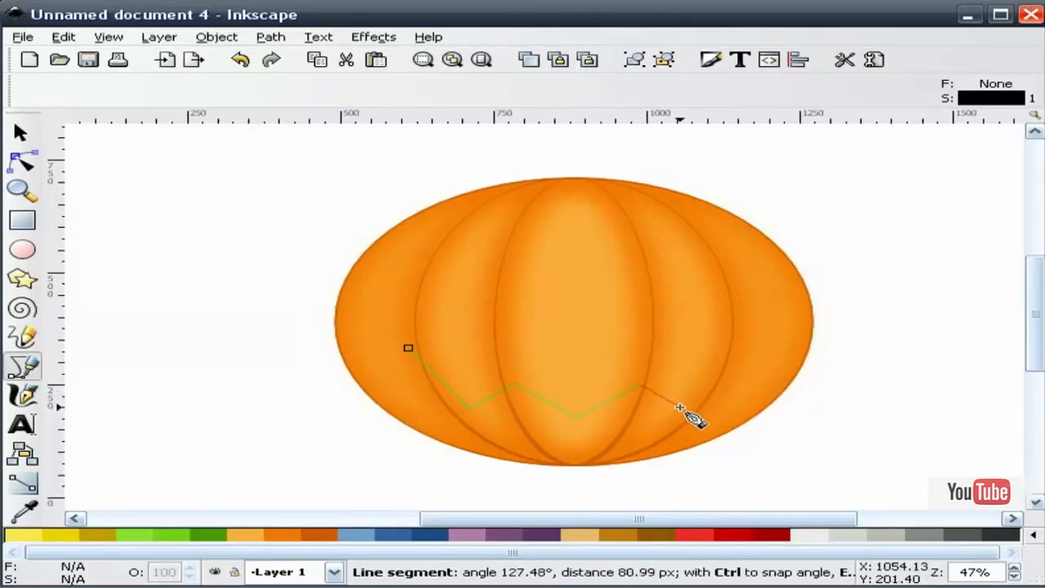
{"action": "left_click", "coordinate": [758, 343]}
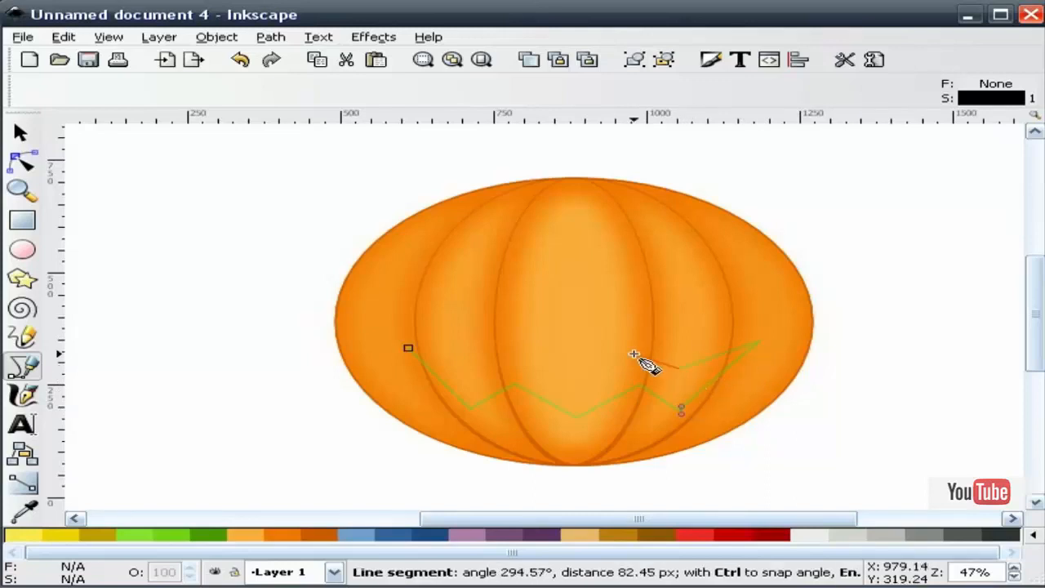
{"action": "left_click", "coordinate": [612, 351]}
{"action": "left_click", "coordinate": [567, 376]}
{"action": "left_click", "coordinate": [497, 350]}
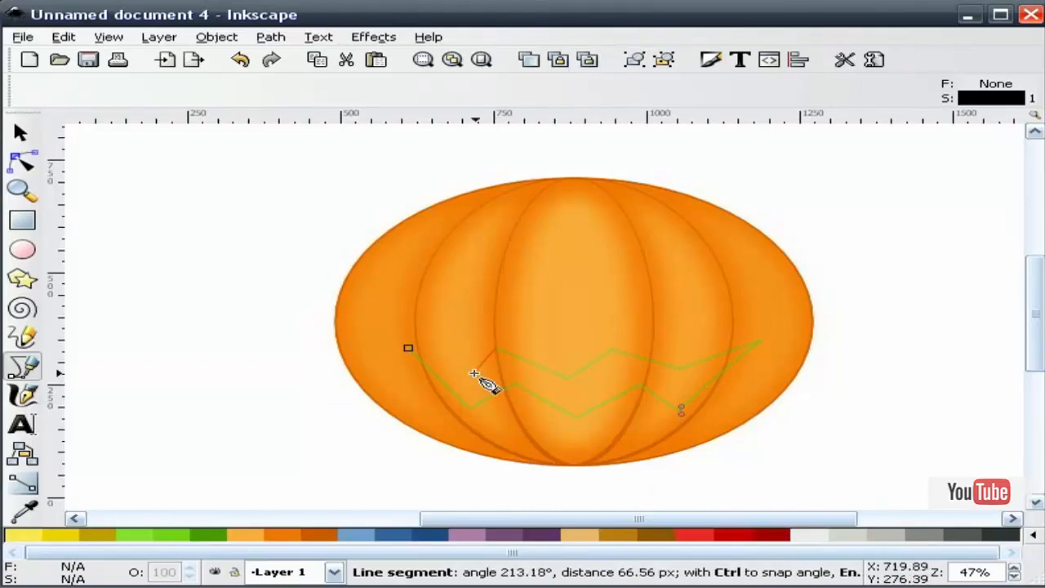
{"action": "left_click", "coordinate": [476, 367]}
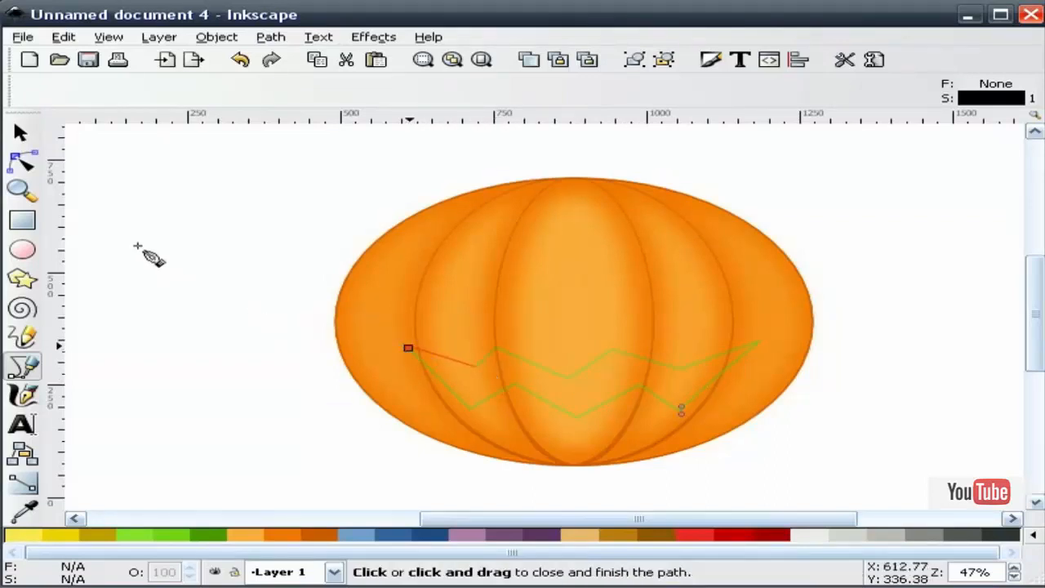
Adjust the mouth's nodes, moving the left corner outward and slightly up and the upper middle point slightly right and up.
{"action": "left_click", "coordinate": [23, 163]}
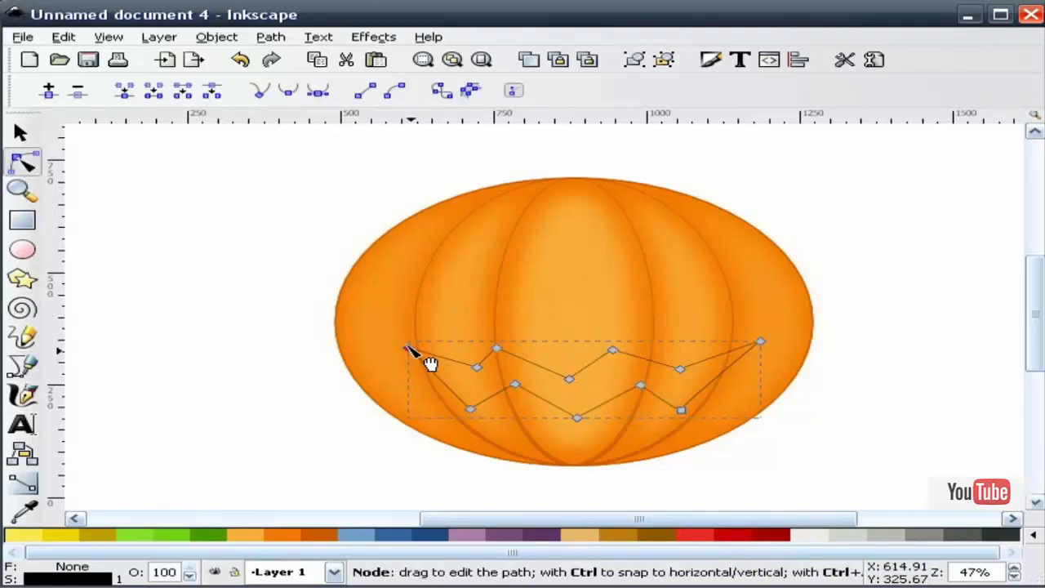
{"action": "left_click_drag", "start_coordinate": [408, 346], "coordinate": [400, 342]}
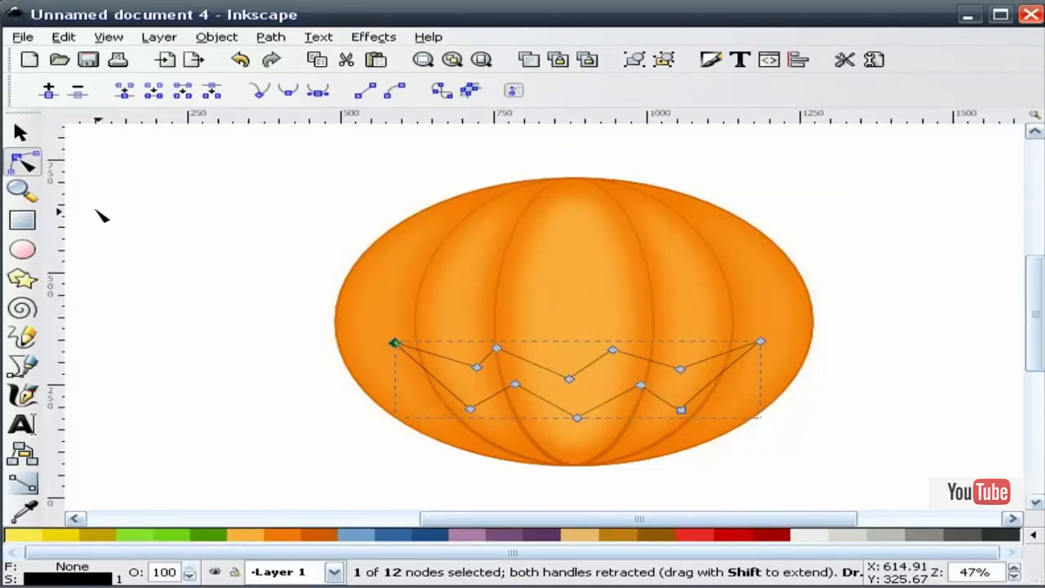
{"action": "left_click_drag", "start_coordinate": [569, 379], "coordinate": [575, 377]}
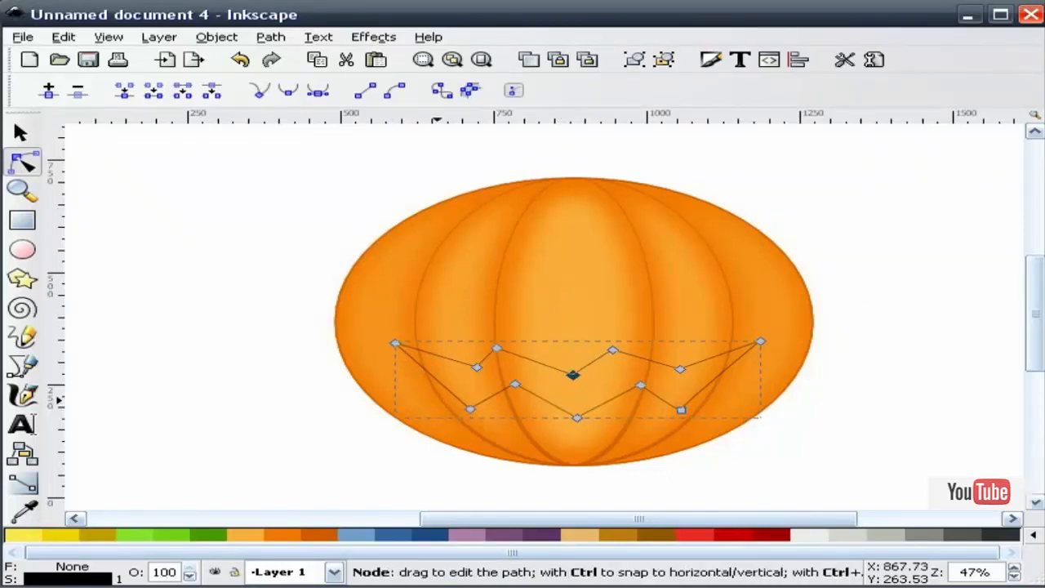
Move the zigzag mouth about 19 px down and 2 px left on the pumpkin, and deselect it.
{"action": "left_click", "coordinate": [23, 133]}
{"action": "left_click", "coordinate": [137, 183]}
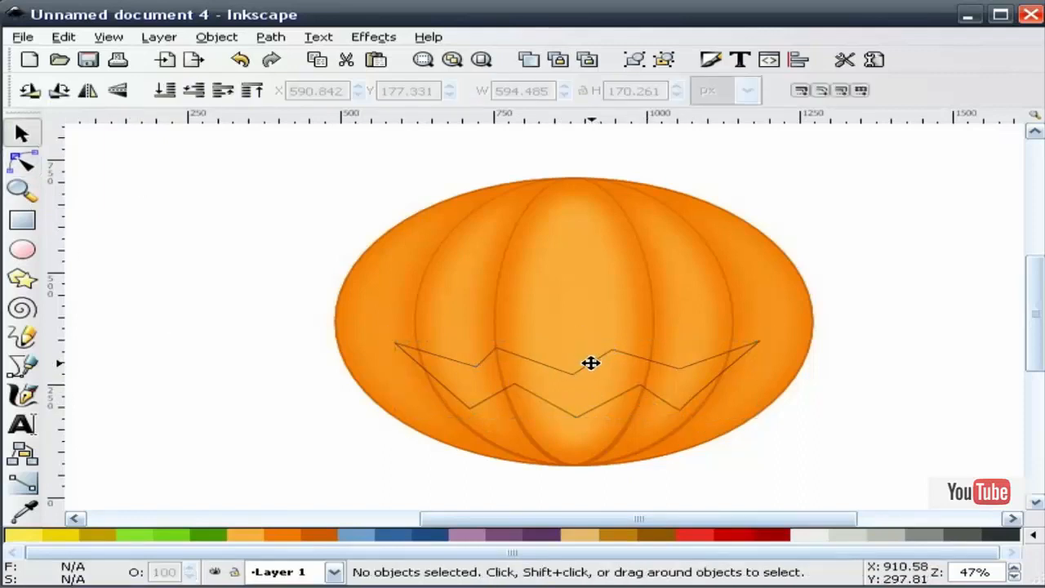
{"action": "left_click_drag", "start_coordinate": [588, 369], "coordinate": [473, 321]}
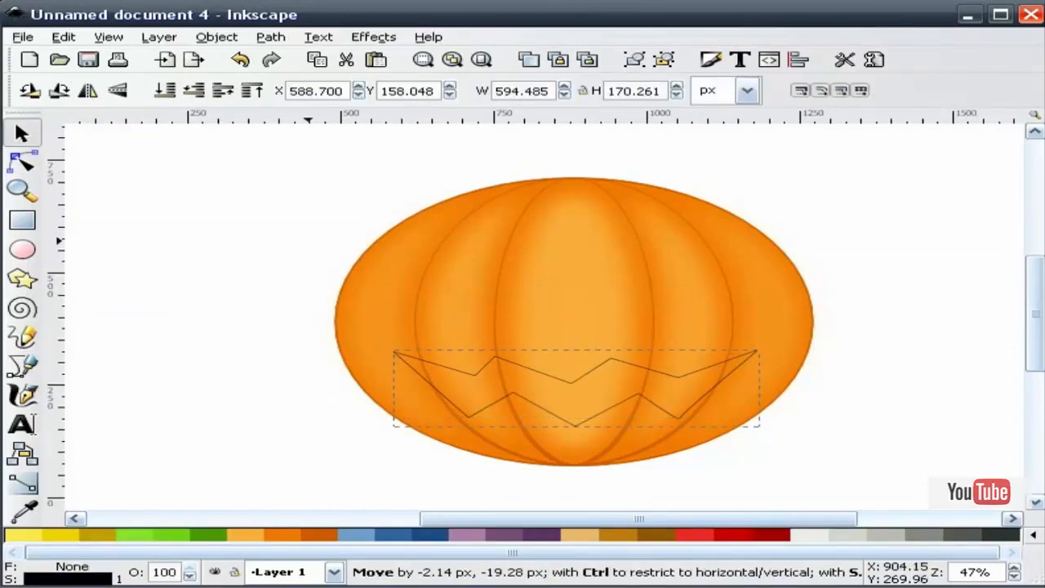
{"action": "left_click", "coordinate": [271, 213]}
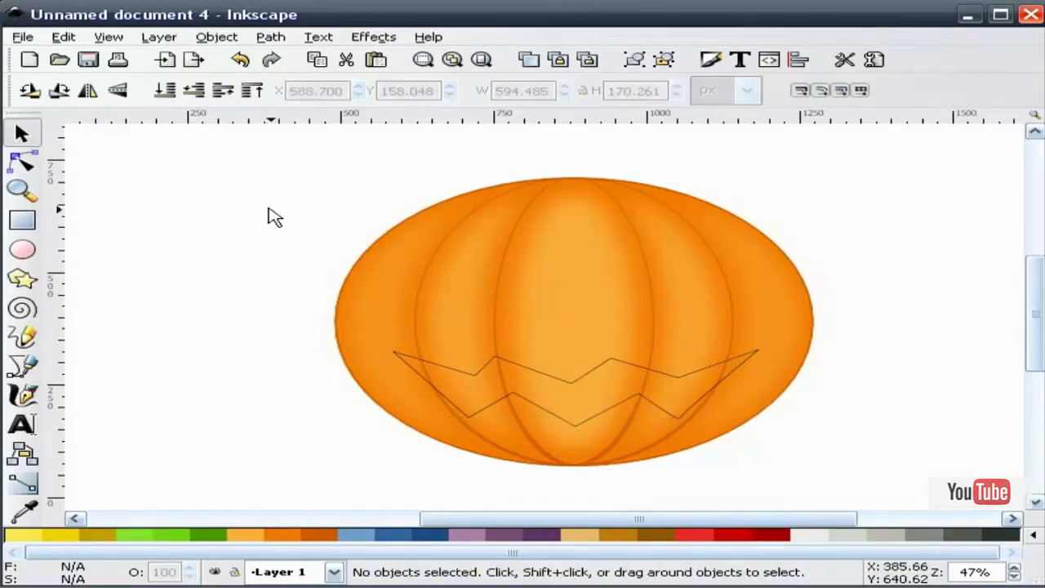
Give the zigzag mouth a solid black fill and remove its stroke.
{"action": "left_click", "coordinate": [565, 380]}
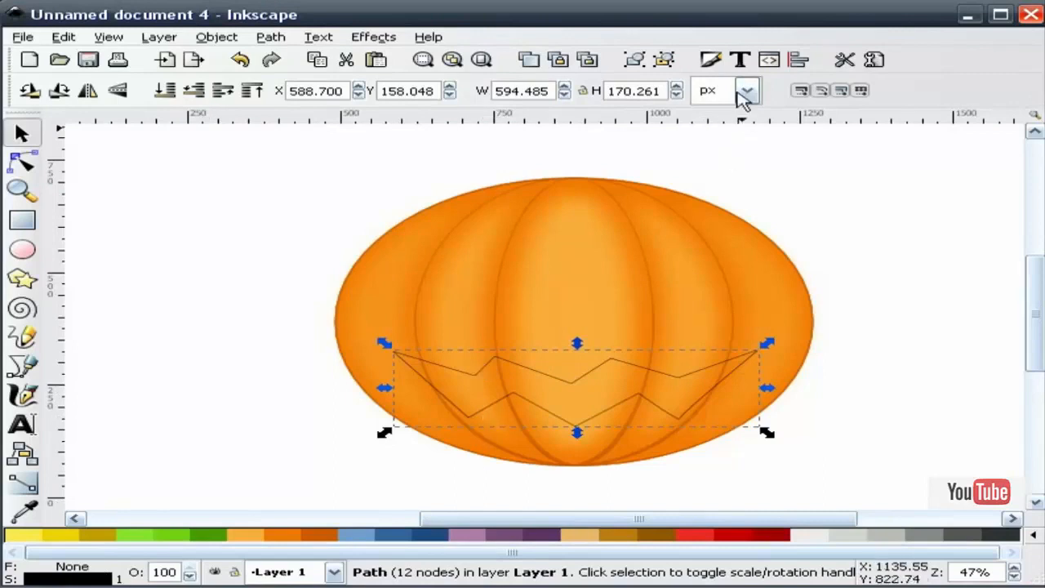
{"action": "left_click", "coordinate": [710, 62]}
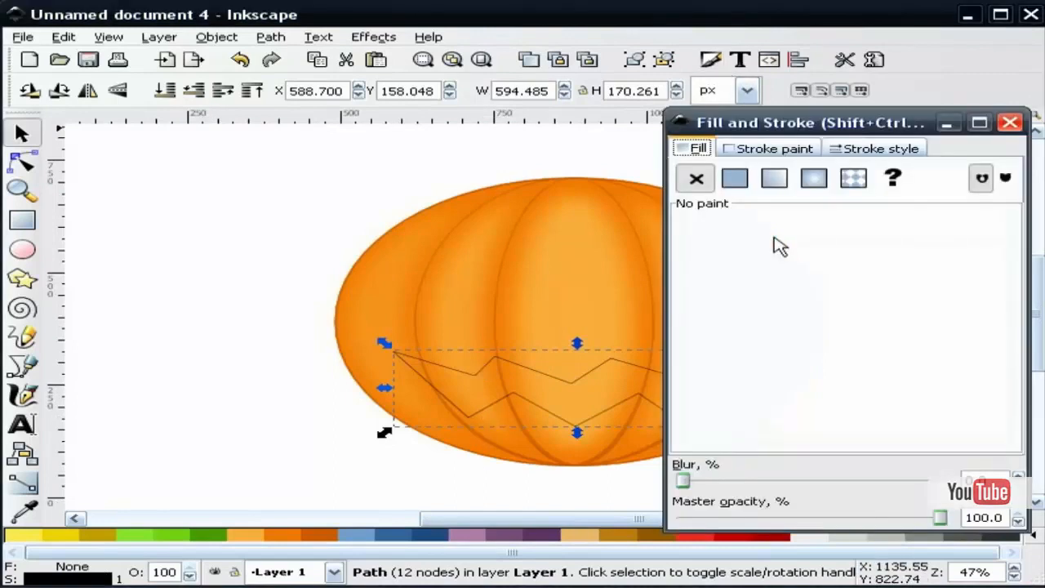
{"action": "left_click", "coordinate": [738, 180]}
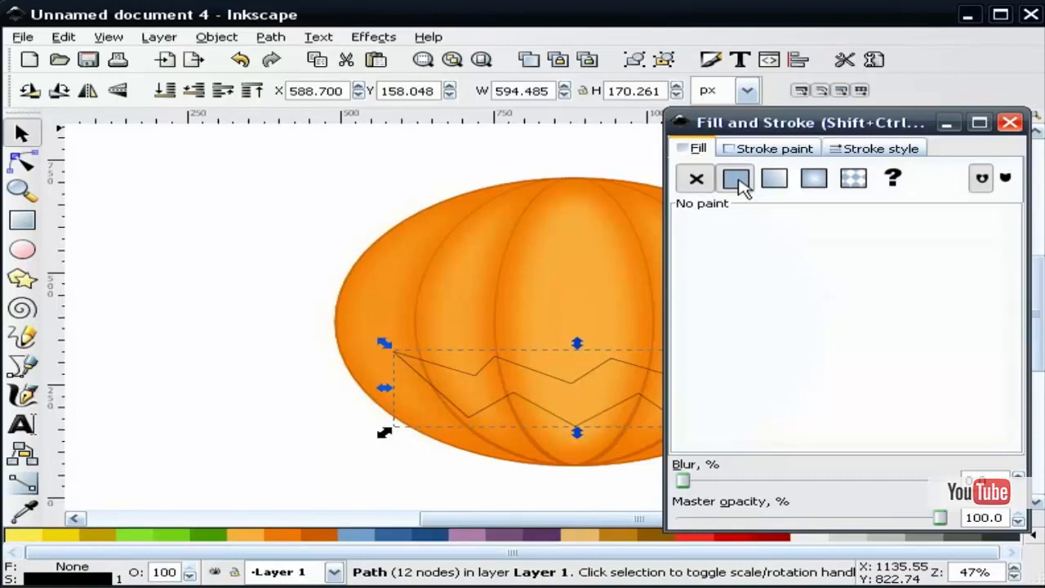
{"action": "left_click", "coordinate": [1010, 122]}
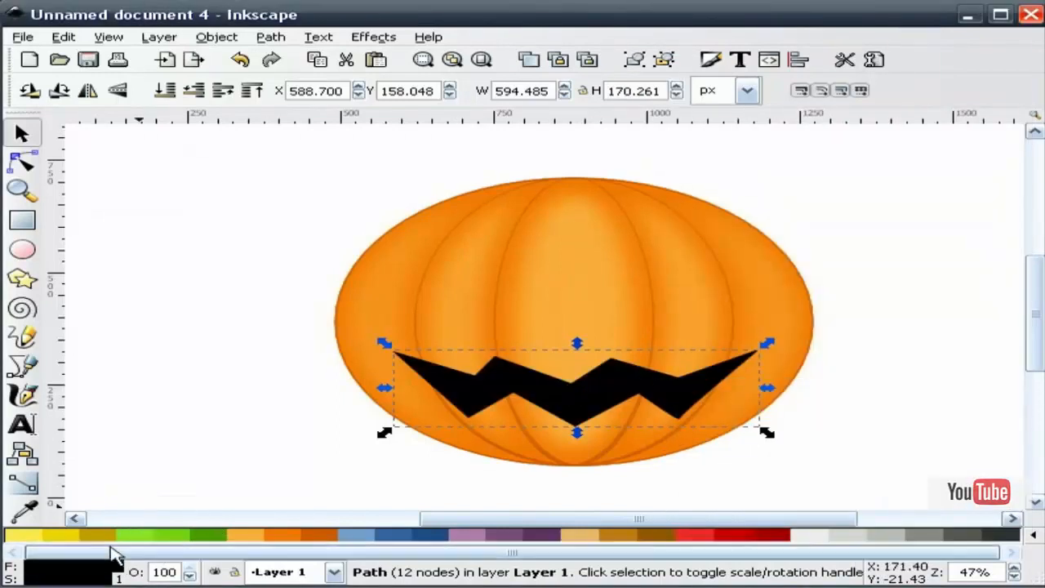
{"action": "right_click", "coordinate": [98, 577]}
{"action": "left_click", "coordinate": [149, 571]}
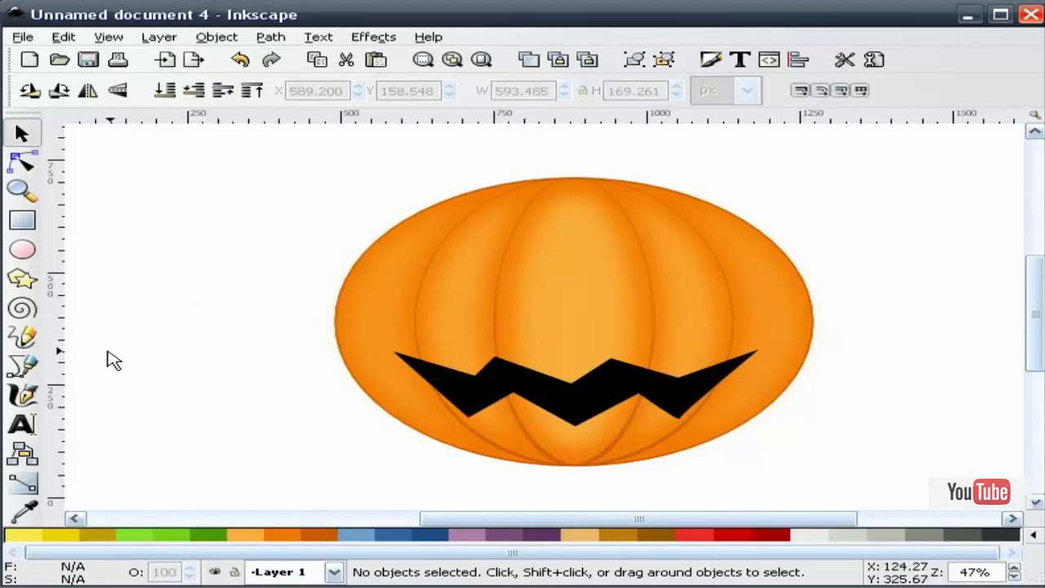
Draw a closed triangular eye about 155 px wide and 87 px high on the pumpkin's upper left, above the mouth.
{"action": "left_click", "coordinate": [22, 365]}
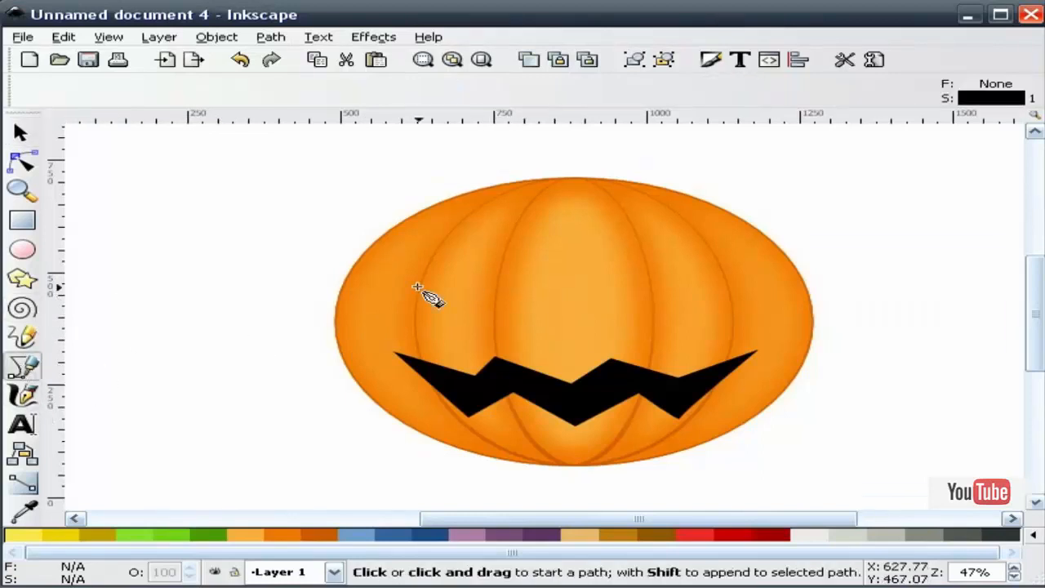
{"action": "left_click", "coordinate": [481, 244]}
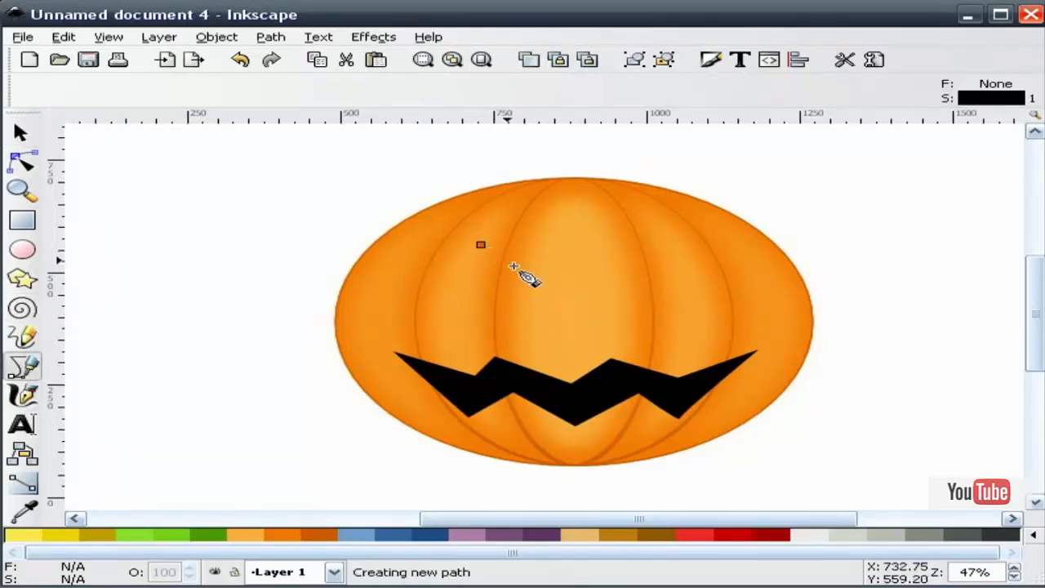
{"action": "left_click", "coordinate": [532, 282]}
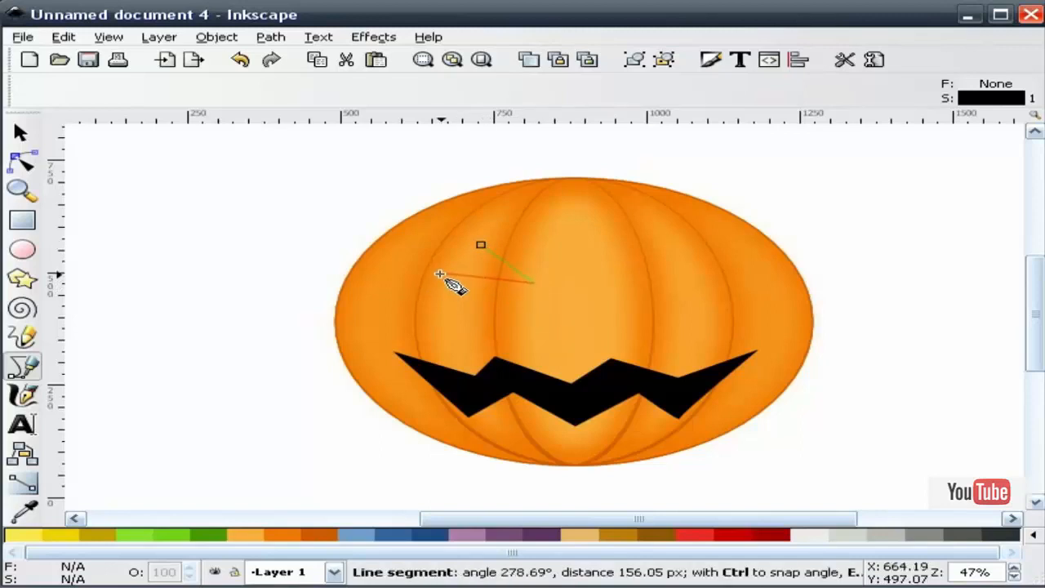
{"action": "left_click", "coordinate": [440, 276]}
{"action": "left_click", "coordinate": [481, 245]}
{"action": "left_click", "coordinate": [22, 131]}
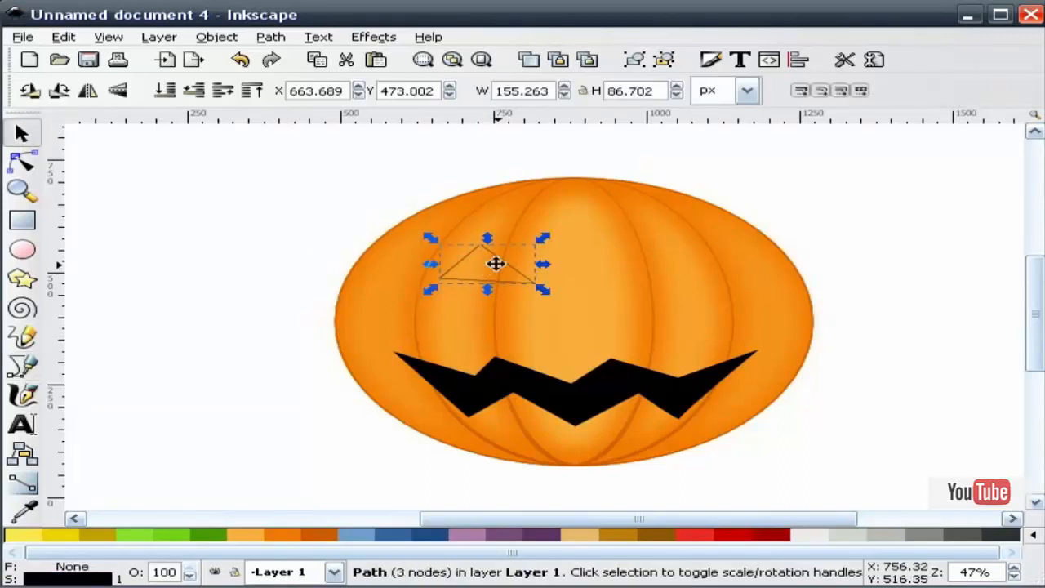
Rotate the triangular eye slightly clockwise so its inner corner slants down toward the pumpkin's centre, and adjust its position.
{"action": "left_click", "coordinate": [495, 263]}
{"action": "mouse_move", "coordinate": [546, 293]}
{"action": "left_mouse_down"}
{"action": "mouse_move", "coordinate": [531, 297]}
{"action": "mouse_move", "coordinate": [535, 306]}
{"action": "left_mouse_up"}
{"action": "key", "text": "Escape"}
{"action": "left_click_drag", "start_coordinate": [494, 254], "coordinate": [497, 258]}
{"action": "left_click", "coordinate": [315, 187]}
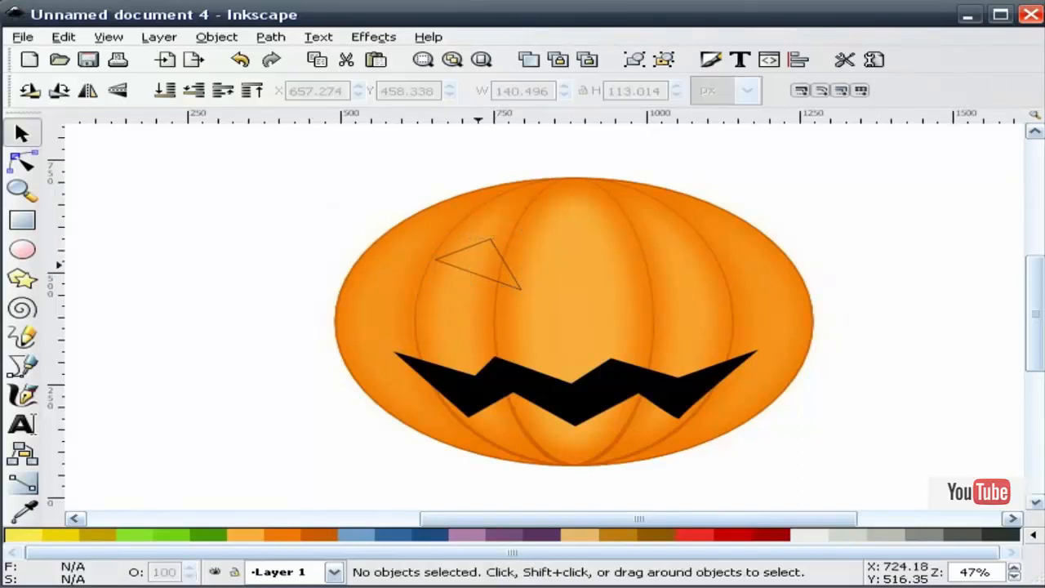
Fill the triangular eye with the black sampled from the mouth and remove its stroke.
{"action": "left_click", "coordinate": [476, 263]}
{"action": "left_click", "coordinate": [437, 260]}
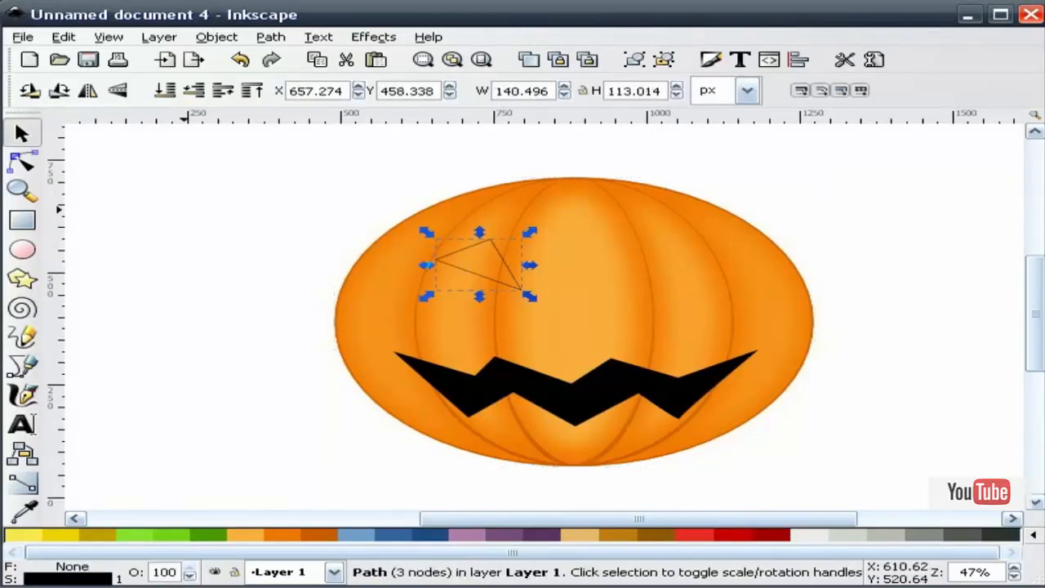
{"action": "key", "text": "Escape"}
{"action": "left_click", "coordinate": [468, 271]}
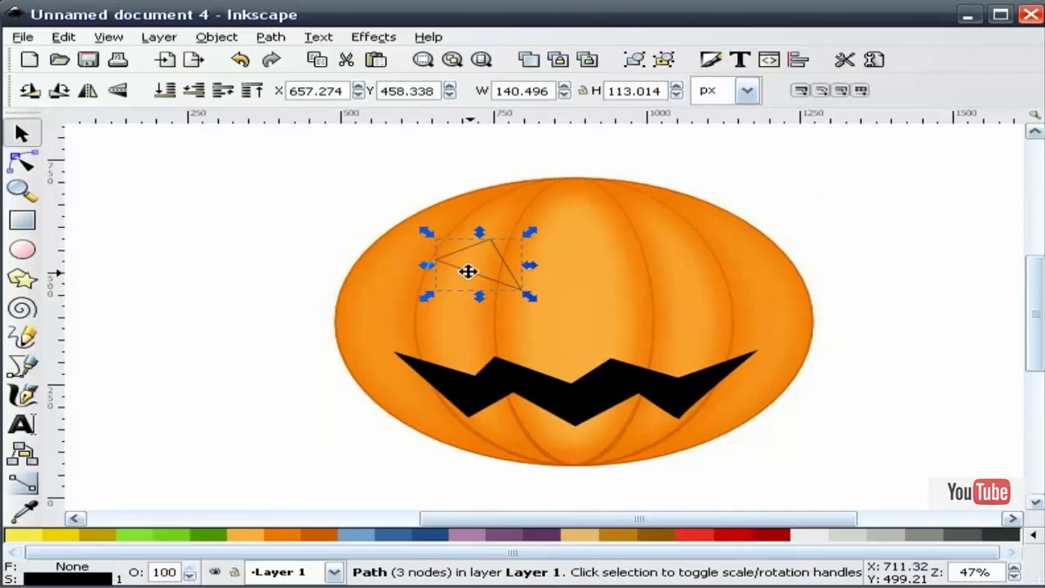
{"action": "left_click", "coordinate": [23, 511]}
{"action": "left_click", "coordinate": [485, 400]}
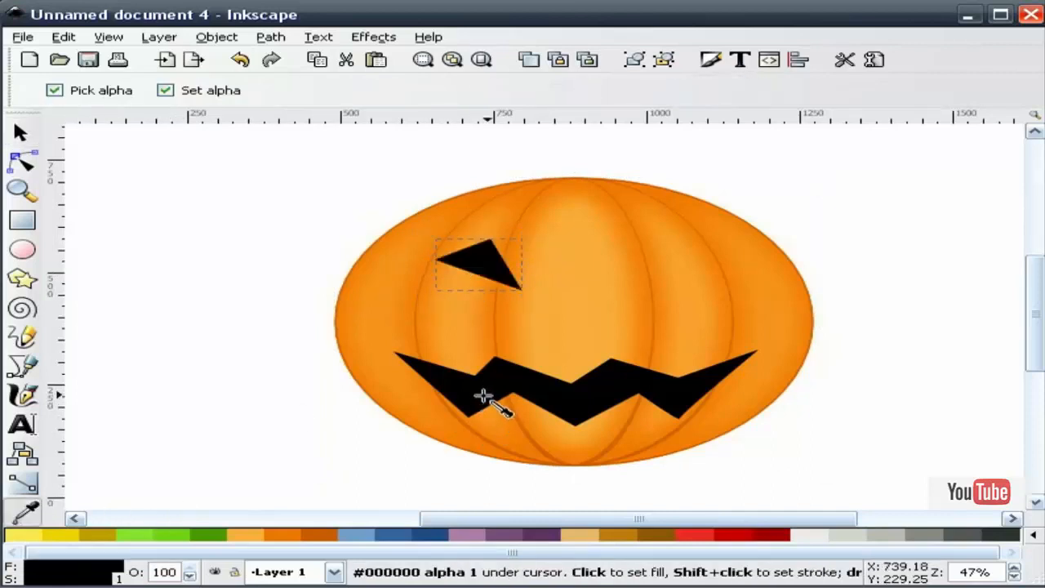
{"action": "right_click", "coordinate": [71, 581]}
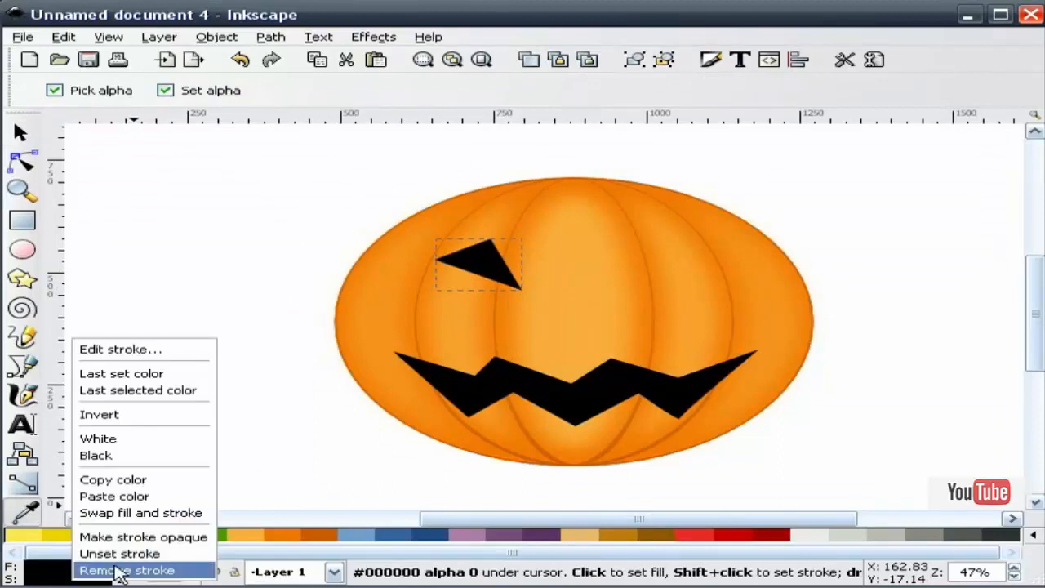
{"action": "left_click", "coordinate": [114, 569]}
{"action": "left_click", "coordinate": [22, 132]}
{"action": "left_click", "coordinate": [238, 199]}
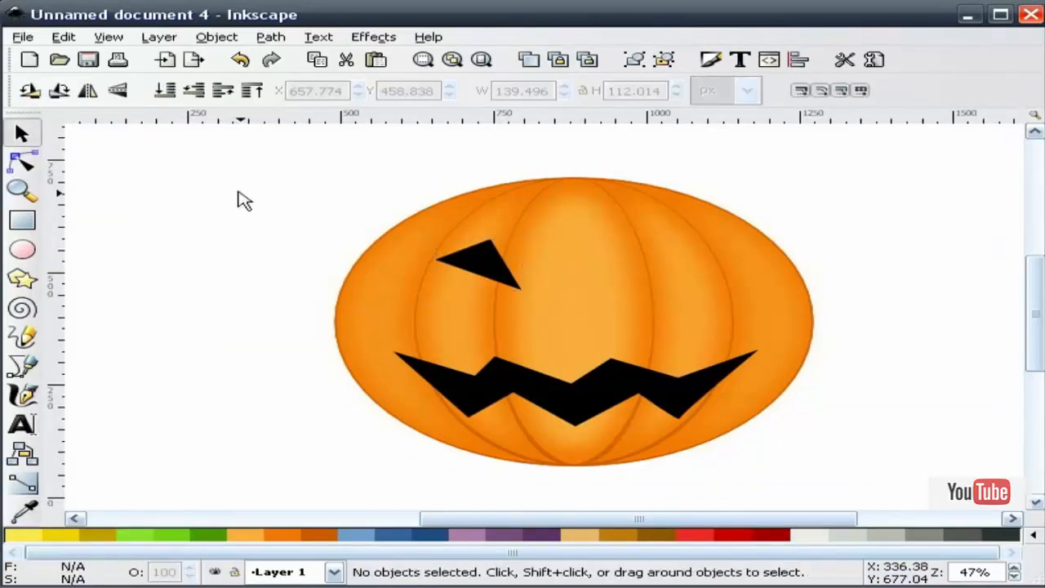
Enlarge the black eye to about 159 by 127 px and move it about 9 px left and 2 px down.
{"action": "left_click", "coordinate": [488, 263]}
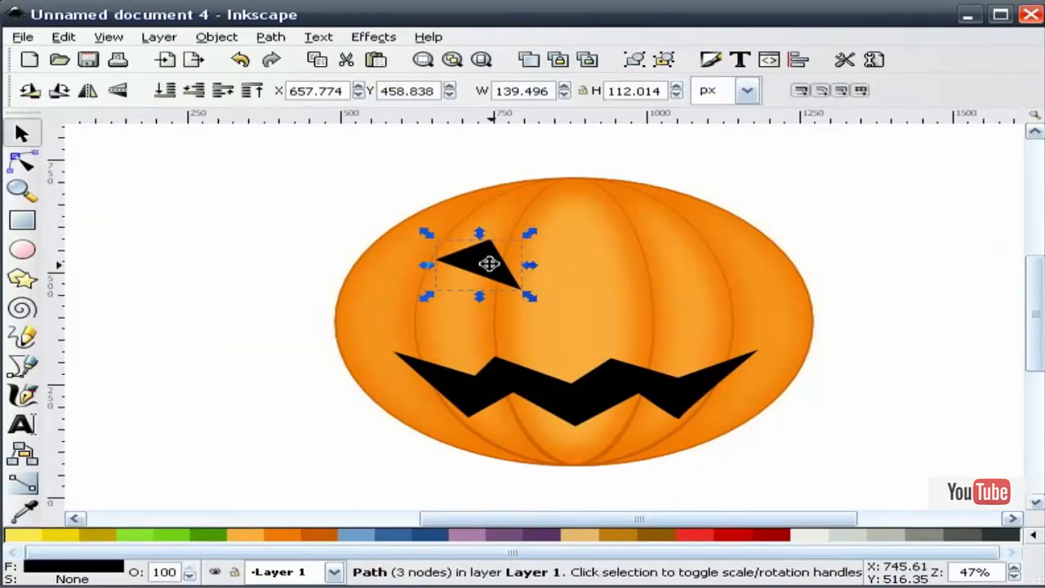
{"action": "left_click", "coordinate": [310, 177]}
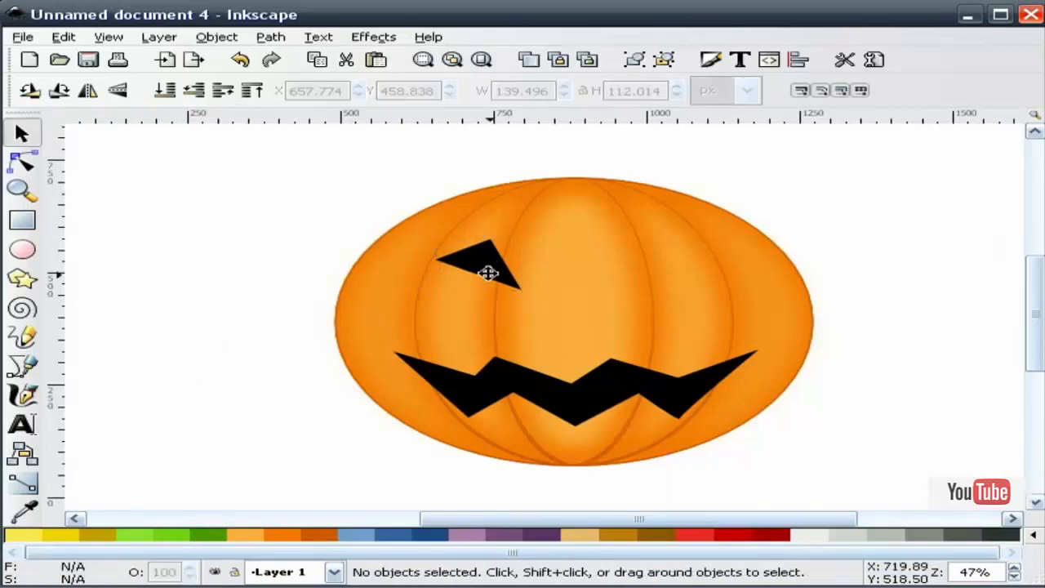
{"action": "left_click", "coordinate": [494, 260]}
{"action": "left_click_drag", "start_coordinate": [531, 296], "coordinate": [548, 315]}
{"action": "left_click", "coordinate": [330, 187]}
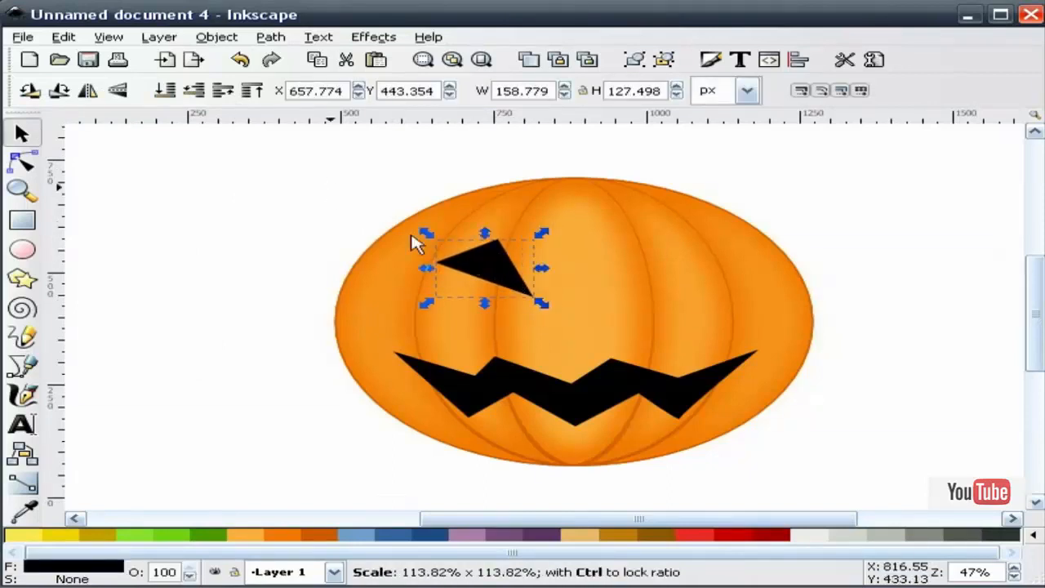
{"action": "left_click_drag", "start_coordinate": [475, 256], "coordinate": [467, 255]}
{"action": "left_click", "coordinate": [362, 174]}
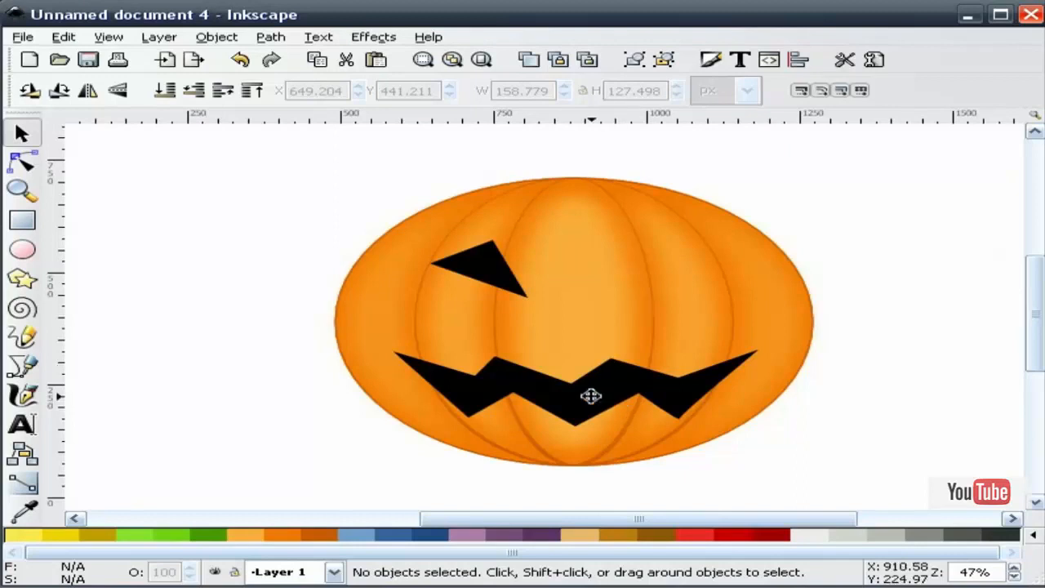
Duplicate the black mouth twice in place.
{"action": "left_click", "coordinate": [590, 396]}
{"action": "right_click", "coordinate": [591, 397]}
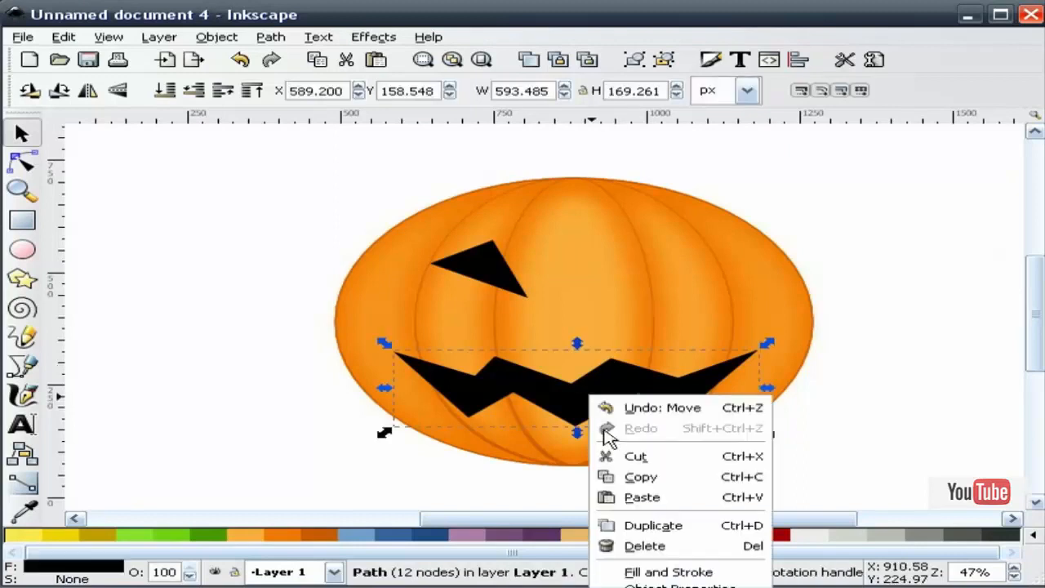
{"action": "left_click", "coordinate": [663, 526]}
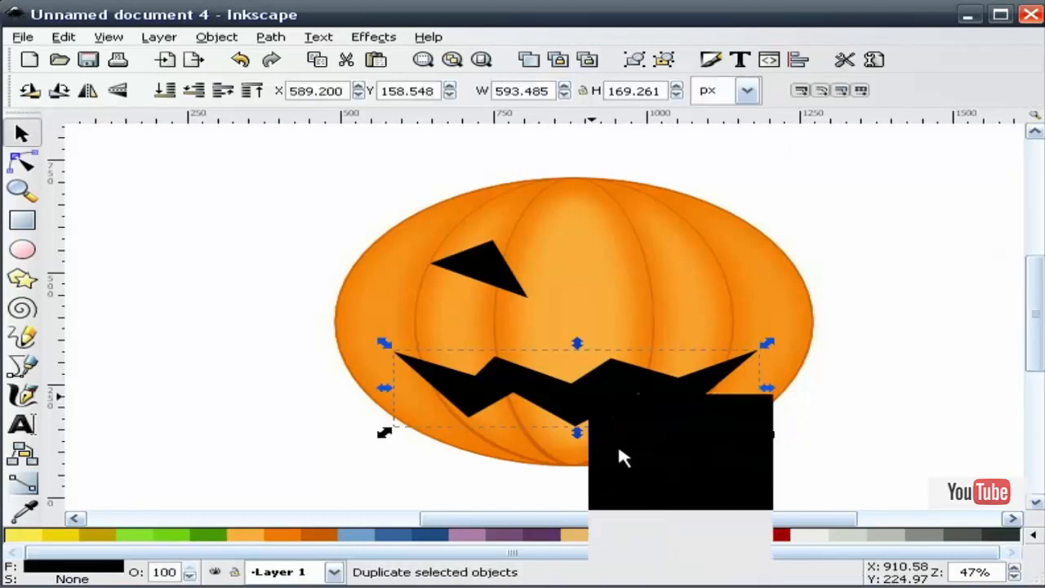
{"action": "right_click", "coordinate": [591, 393]}
{"action": "left_click", "coordinate": [659, 522]}
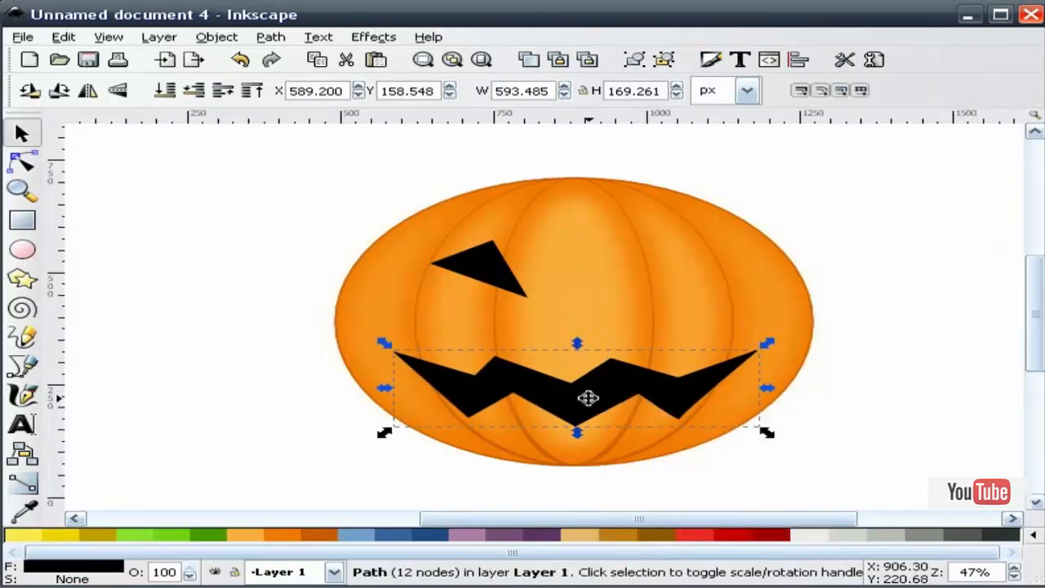
Fill the top mouth copy with light orange and move it about 30 px up and 6 px right.
{"action": "left_click", "coordinate": [242, 540]}
{"action": "key", "text": "Escape"}
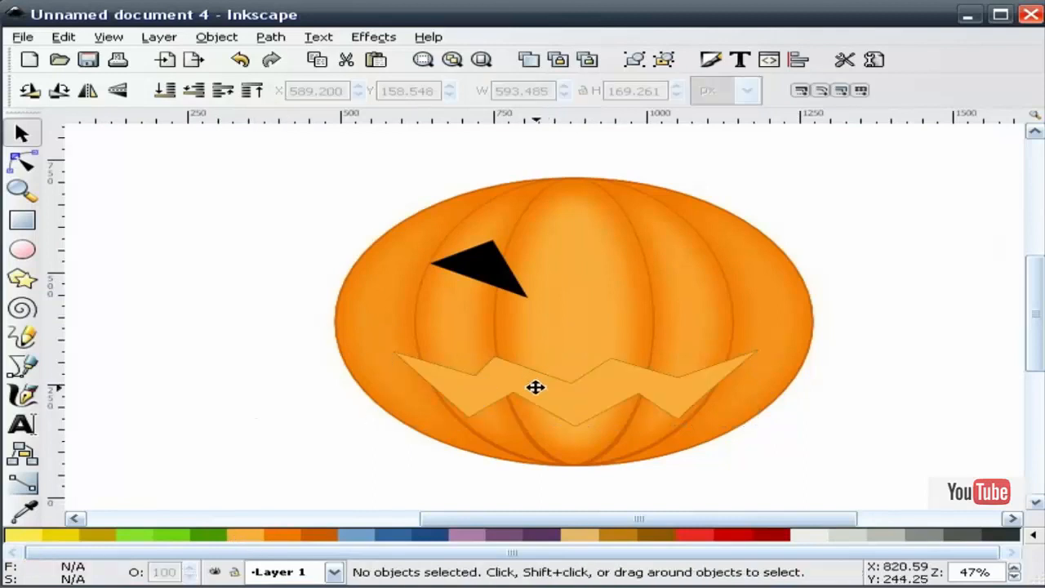
{"action": "left_click_drag", "start_coordinate": [546, 374], "coordinate": [546, 371]}
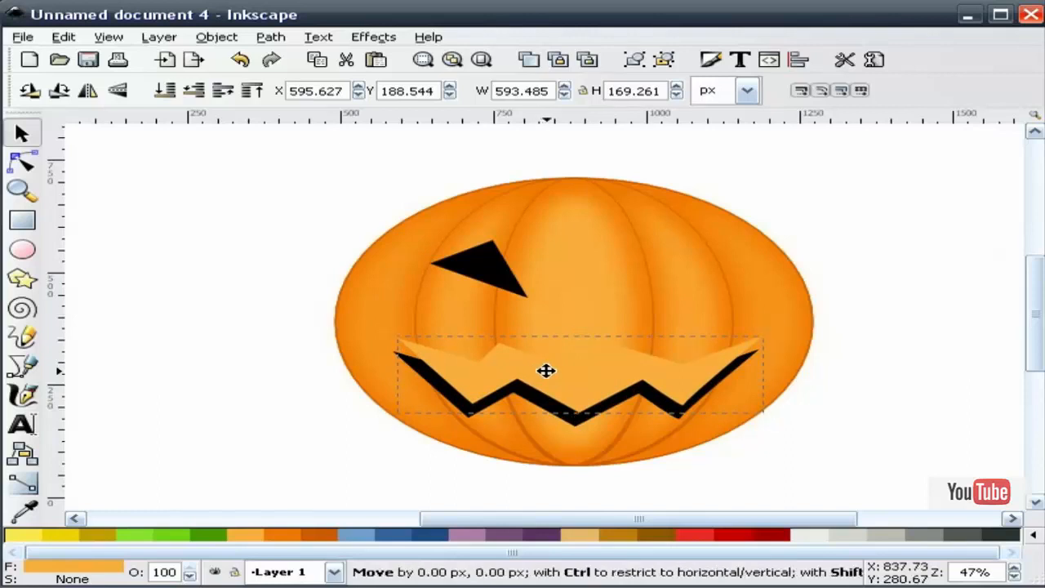
{"action": "left_click", "coordinate": [273, 408]}
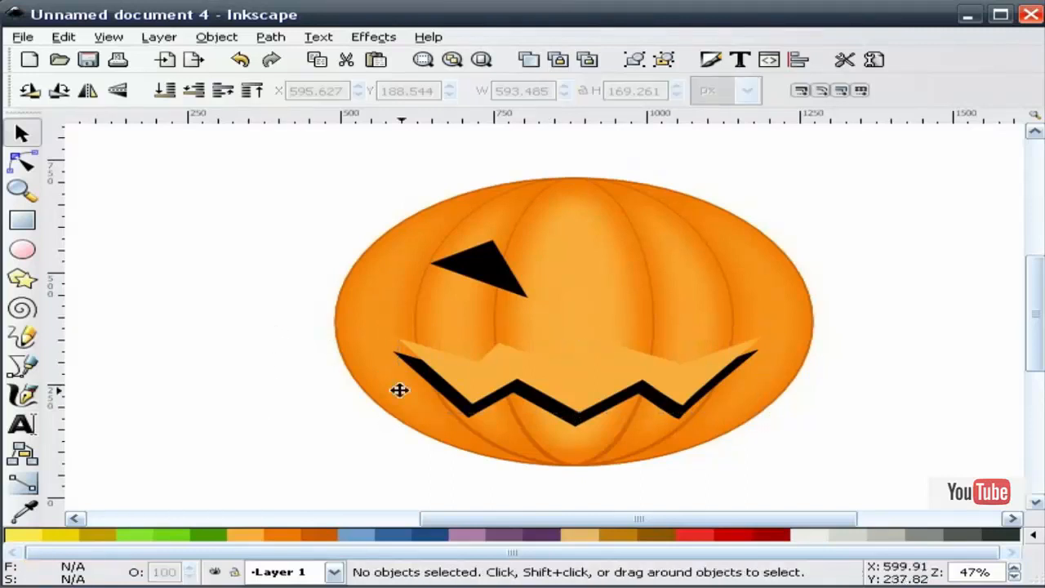
Intersect the shifted orange mouth copy with the black mouth copy beneath it, and deselect the result.
{"action": "left_click", "coordinate": [508, 356]}
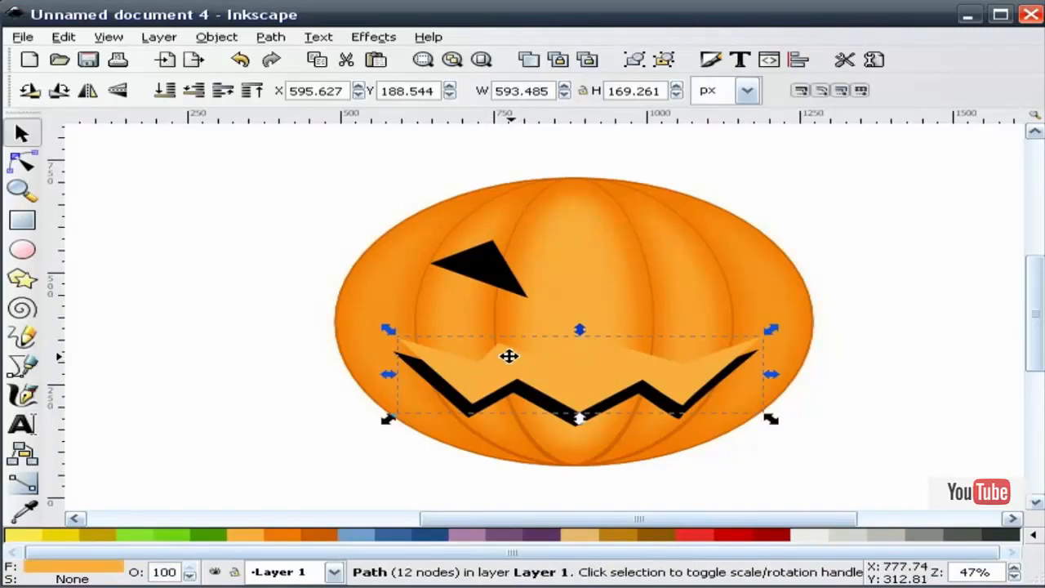
{"action": "left_click", "coordinate": [472, 420], "text": "shift"}
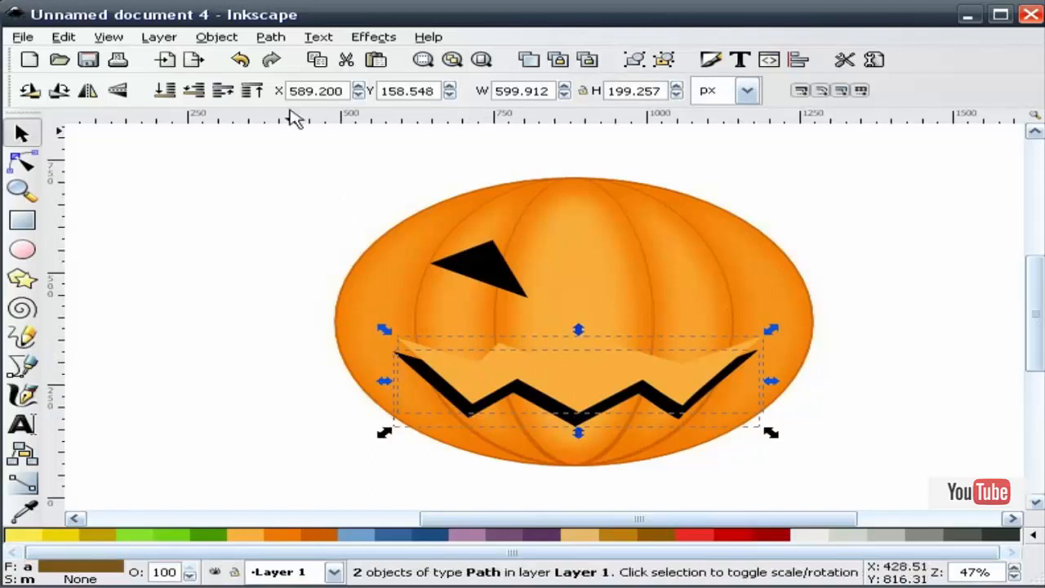
{"action": "left_click", "coordinate": [272, 37]}
{"action": "left_click", "coordinate": [338, 169]}
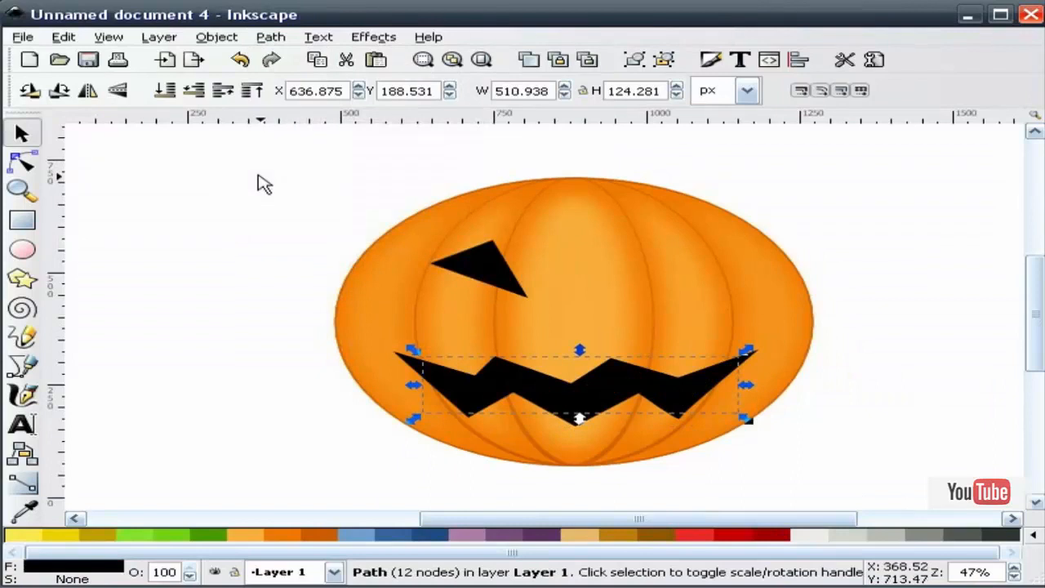
{"action": "left_click", "coordinate": [321, 281]}
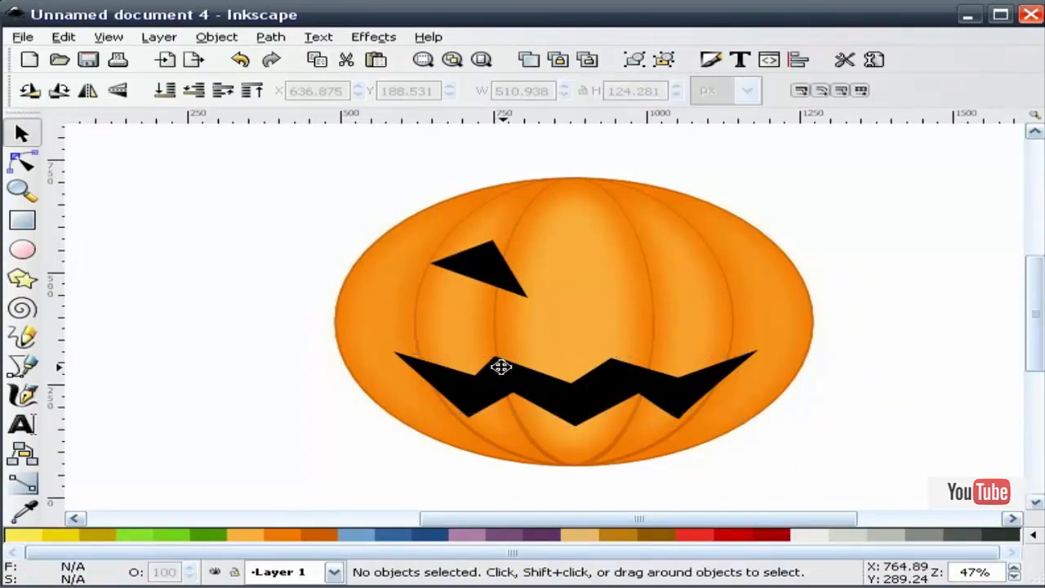
Colour the full mouth shape light orange and the intersected inner mouth shape black to form a carved edge.
{"action": "left_click", "coordinate": [500, 366]}
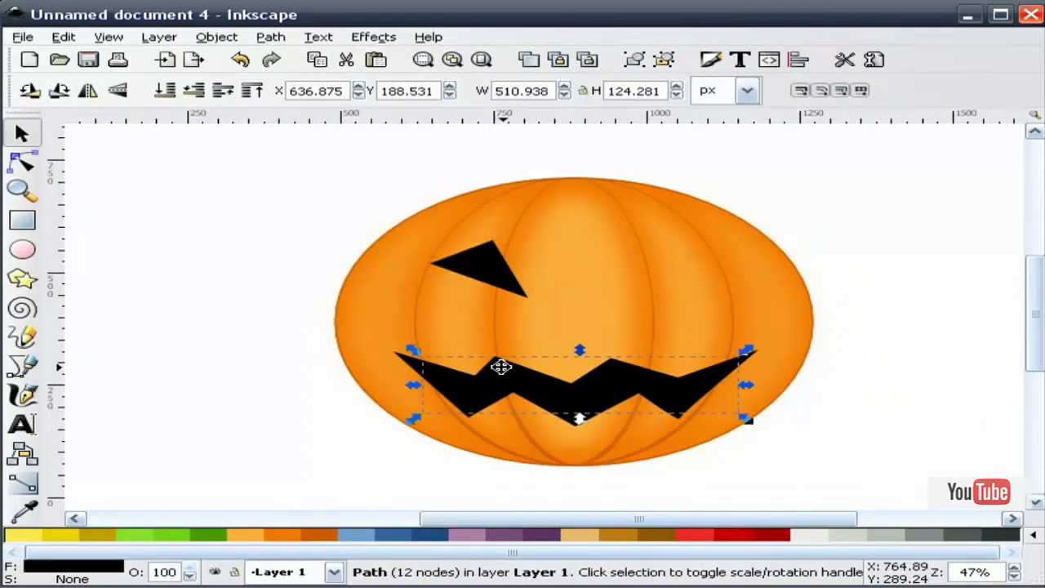
{"action": "left_click", "coordinate": [249, 543]}
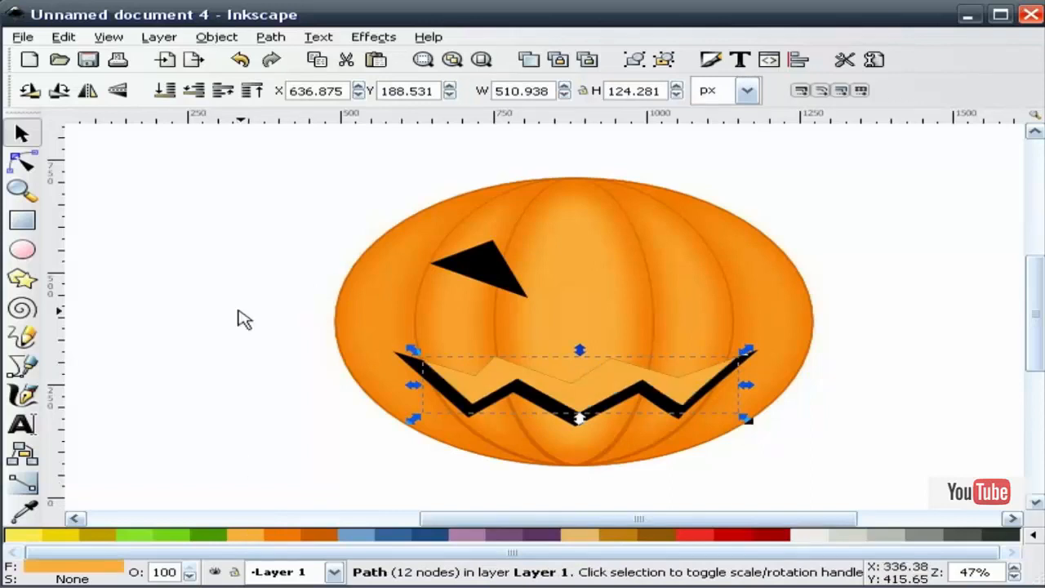
{"action": "left_click", "coordinate": [350, 399]}
{"action": "left_click", "coordinate": [498, 373]}
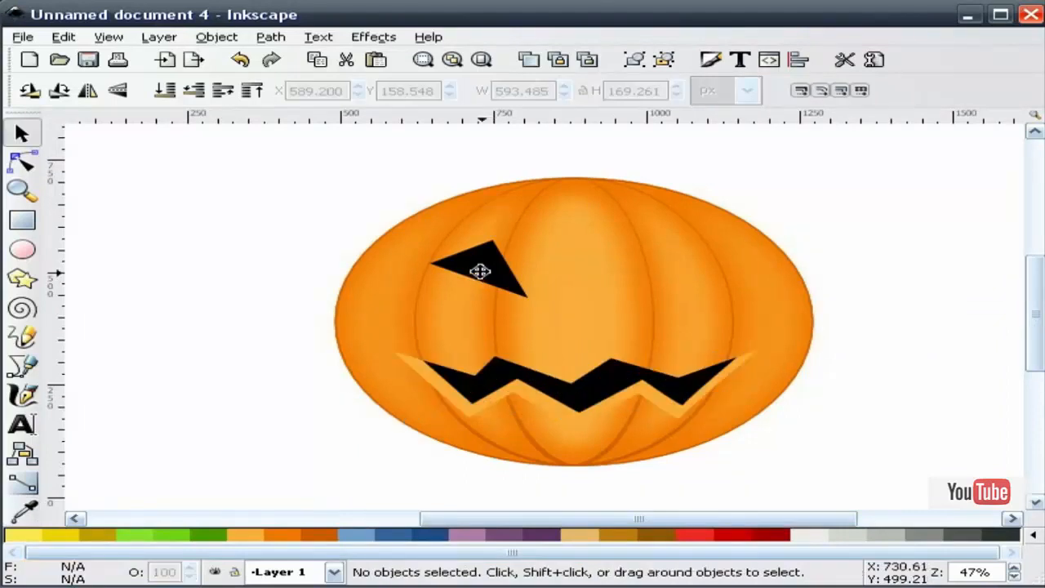
Duplicate the black triangular eye twice in place.
{"action": "left_click", "coordinate": [480, 271]}
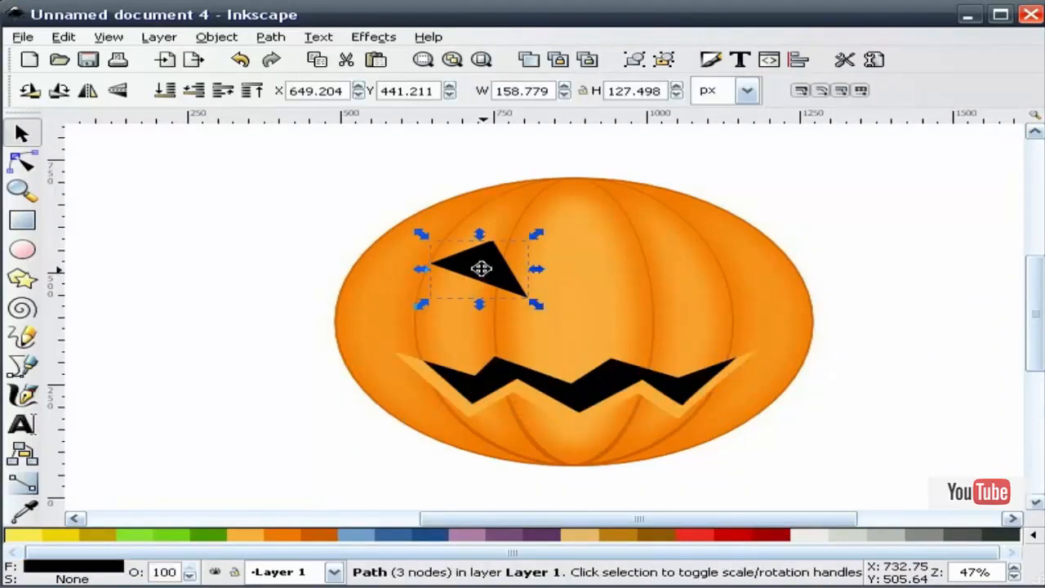
{"action": "right_click", "coordinate": [480, 271]}
{"action": "left_click", "coordinate": [565, 396]}
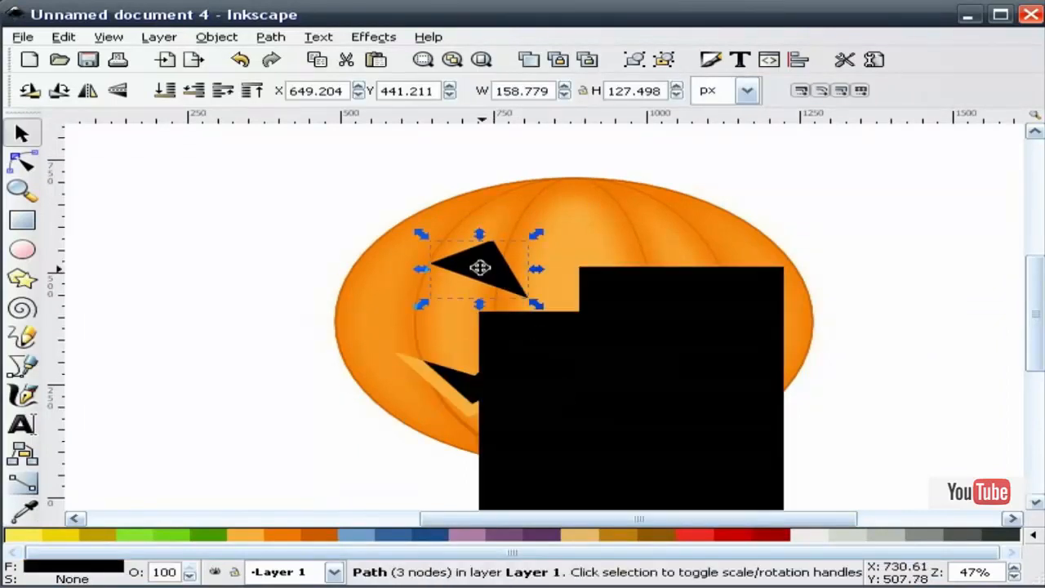
{"action": "right_click", "coordinate": [479, 268]}
{"action": "left_click", "coordinate": [541, 398]}
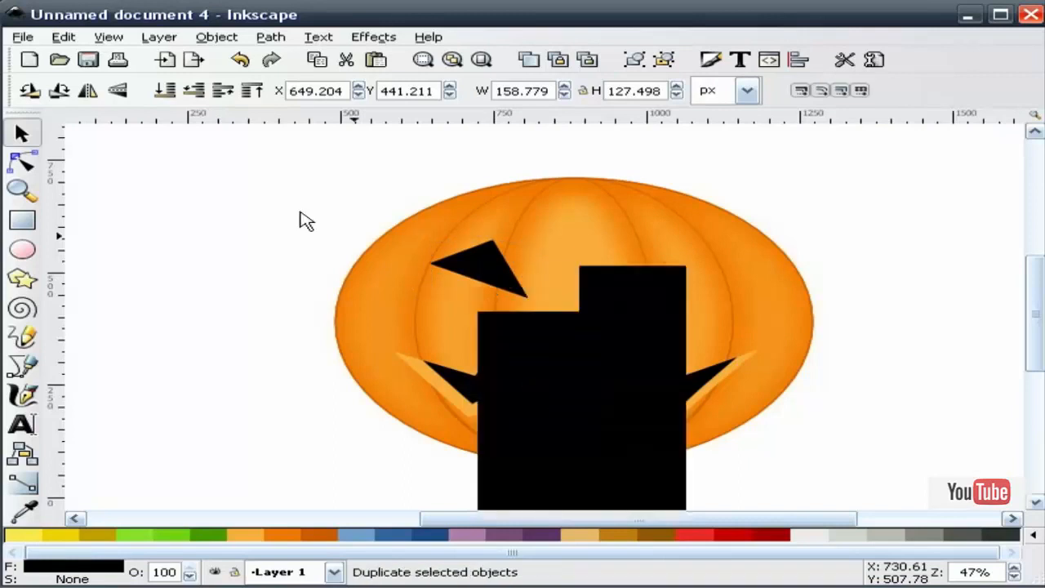
Fill the top copy of the triangular eye with light orange and move it about 26 px straight up.
{"action": "left_click", "coordinate": [295, 300]}
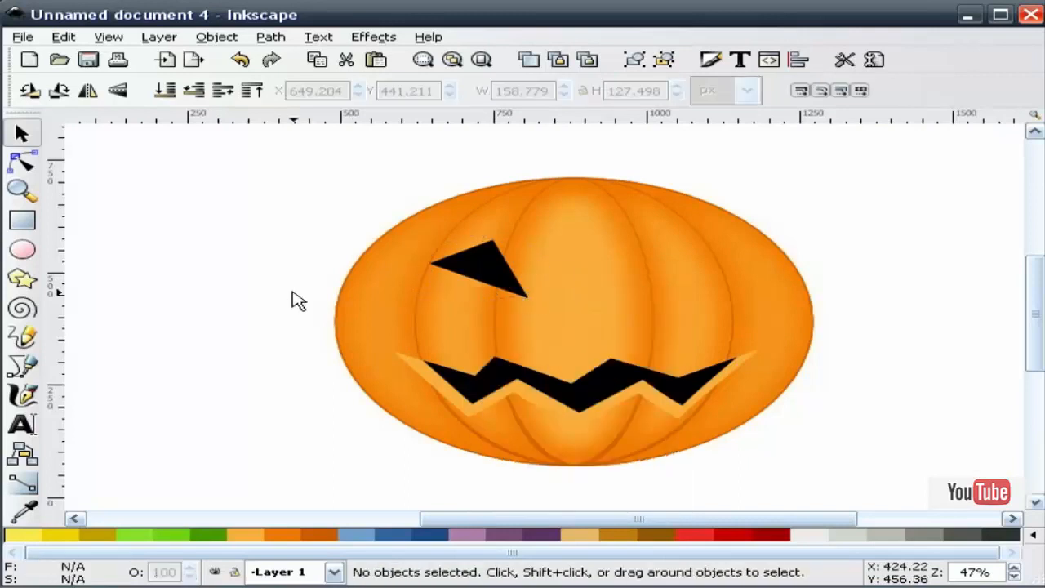
{"action": "left_click", "coordinate": [477, 264]}
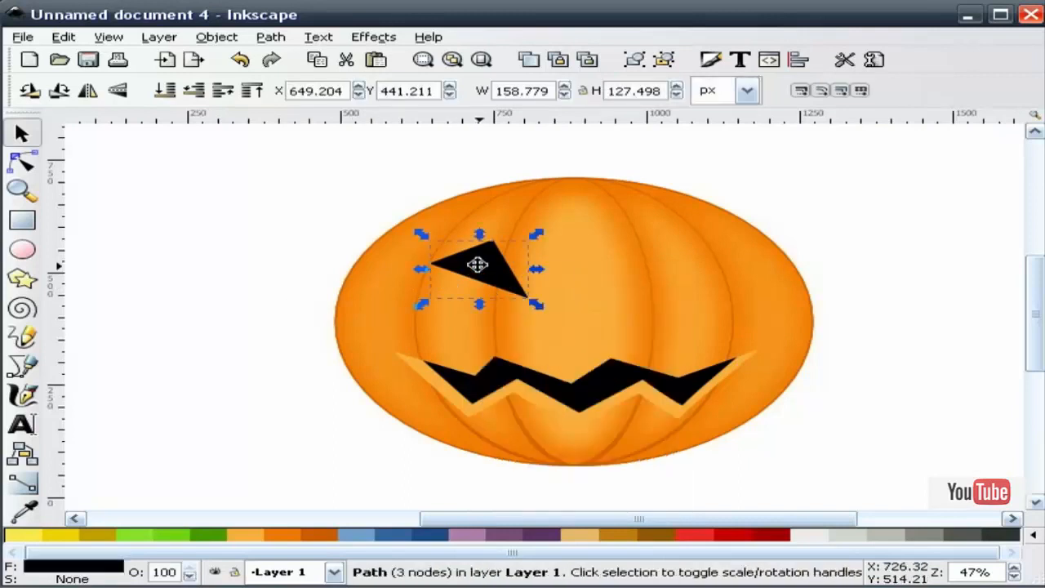
{"action": "left_click", "coordinate": [250, 536]}
{"action": "mouse_move", "coordinate": [485, 259]}
{"action": "left_mouse_down"}
{"action": "mouse_move", "coordinate": [495, 247]}
{"action": "mouse_move", "coordinate": [486, 245]}
{"action": "left_mouse_up"}
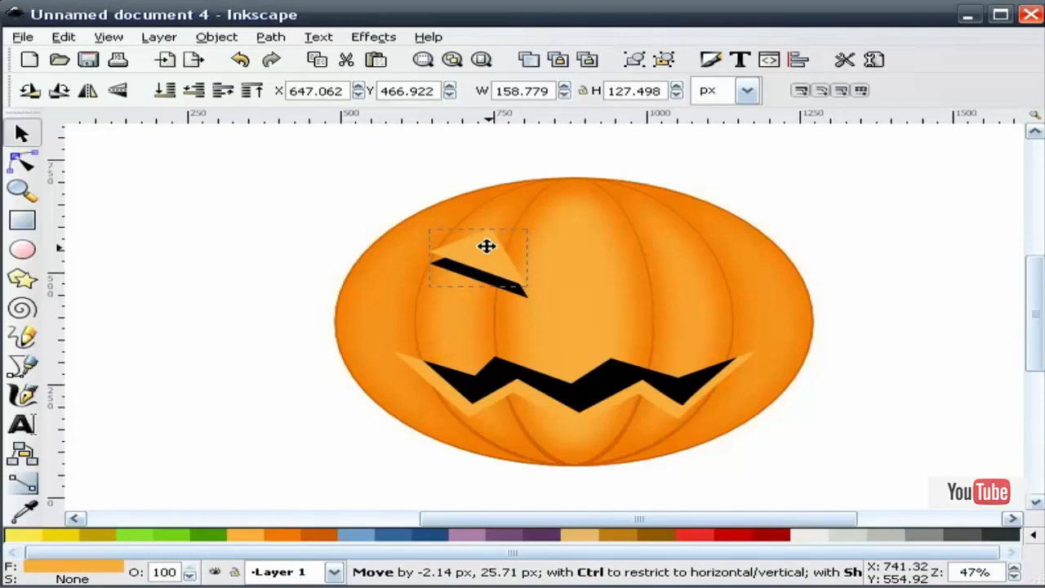
{"action": "left_click_drag", "start_coordinate": [484, 245], "coordinate": [488, 246]}
{"action": "left_click", "coordinate": [378, 158]}
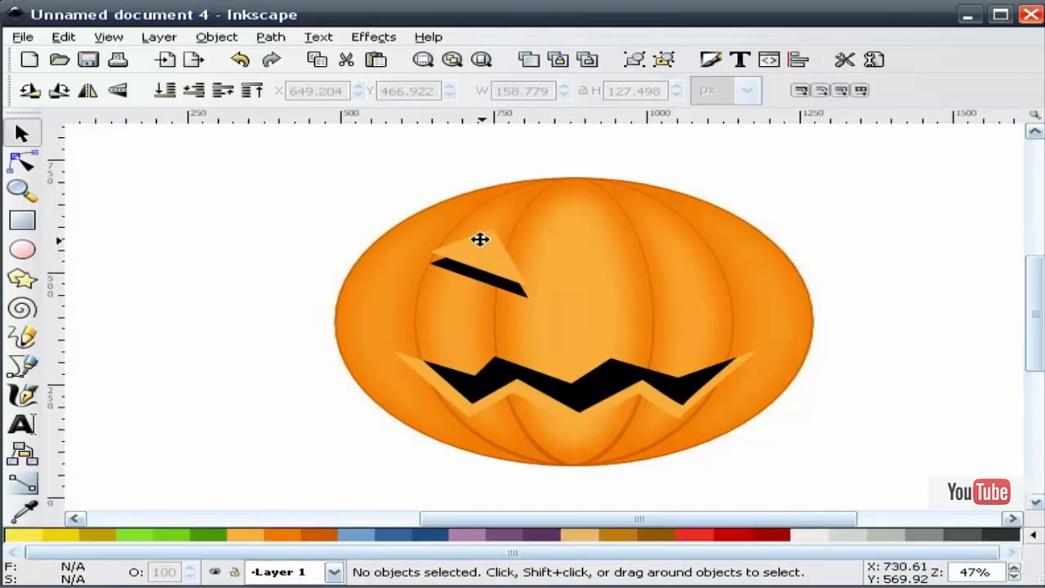
Intersect the shifted orange eye copy with the black eye copy beneath it, and deselect the result.
{"action": "left_click", "coordinate": [479, 239]}
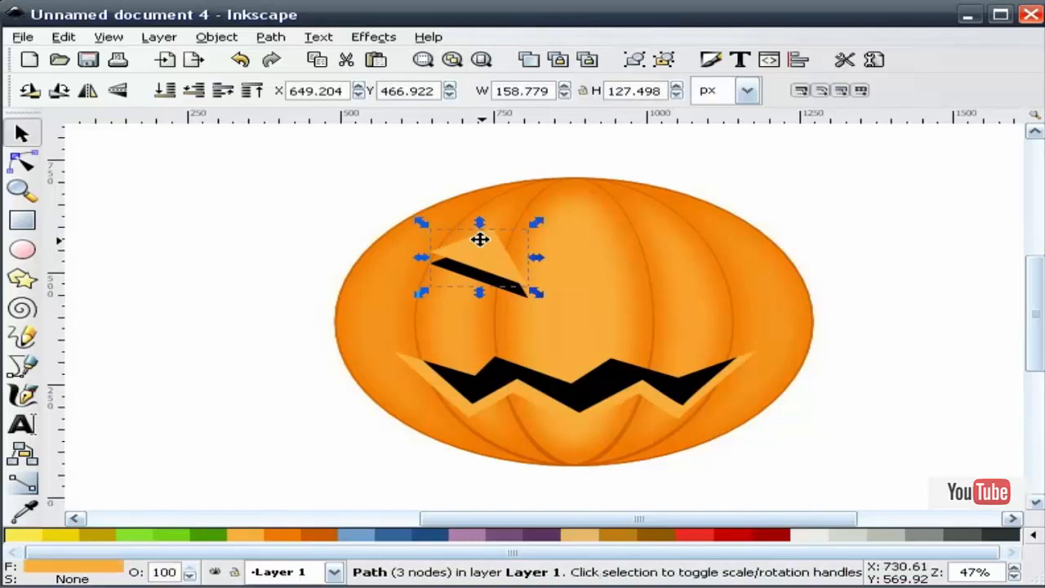
{"action": "left_click", "coordinate": [513, 297], "text": "shift"}
{"action": "left_click", "coordinate": [271, 37]}
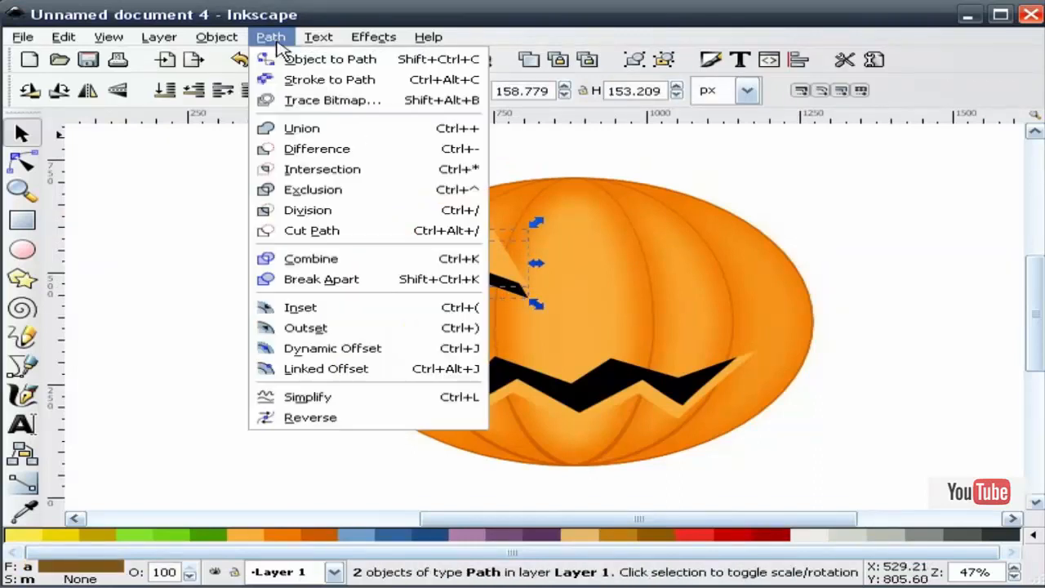
{"action": "left_click", "coordinate": [325, 173]}
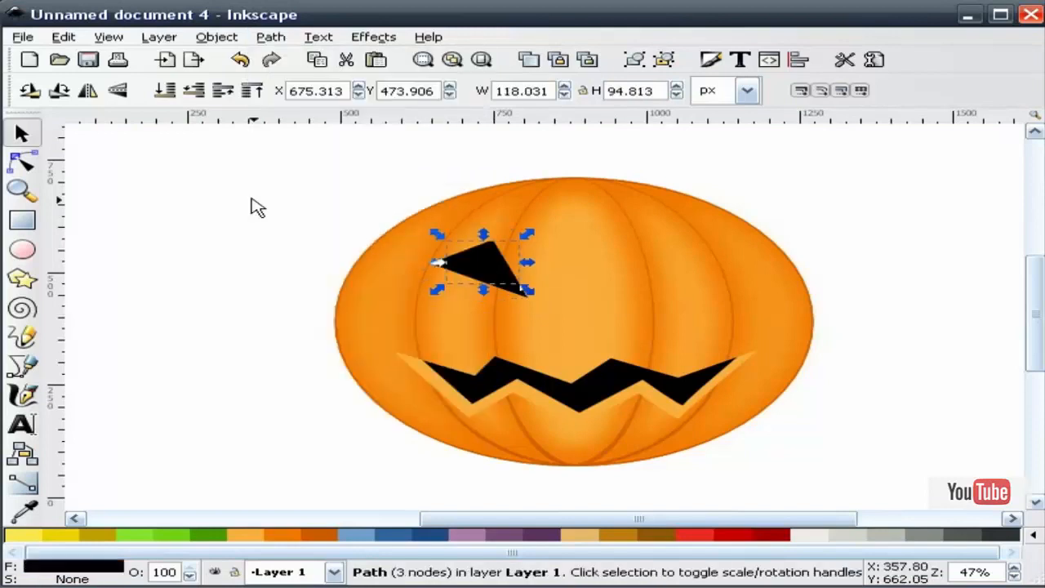
{"action": "left_click", "coordinate": [269, 291]}
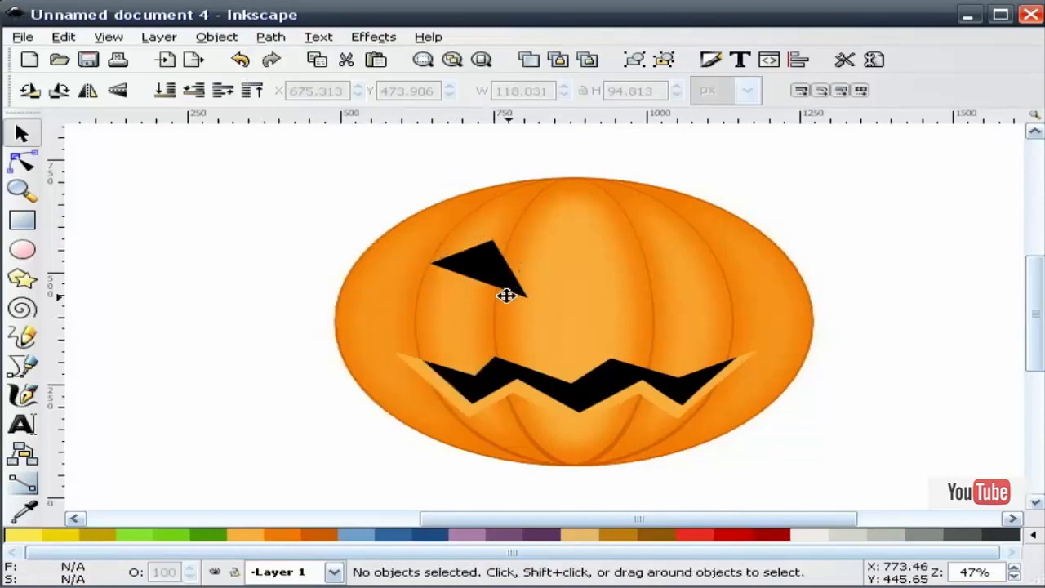
Colour the full eye shape light orange behind the black inner triangle, and group the two eye shapes.
{"action": "left_click", "coordinate": [506, 296]}
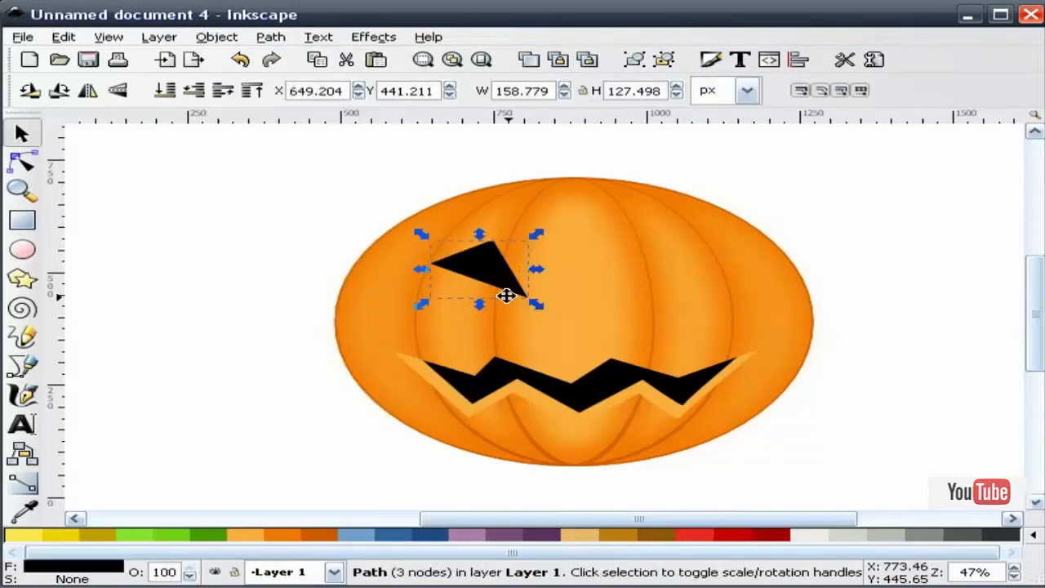
{"action": "left_click", "coordinate": [253, 540]}
{"action": "left_click", "coordinate": [214, 348]}
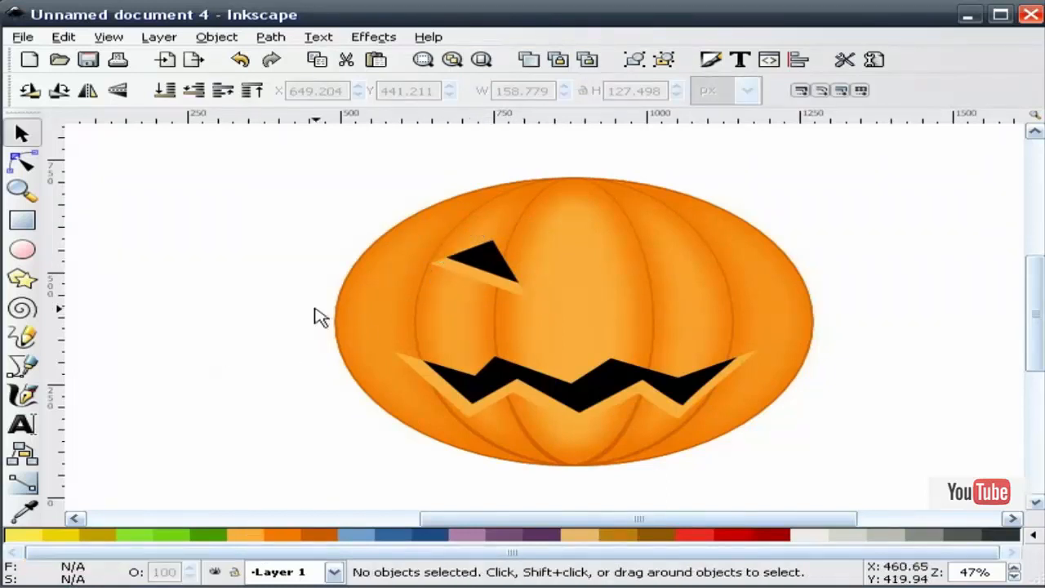
{"action": "left_click_drag", "start_coordinate": [331, 179], "coordinate": [570, 317]}
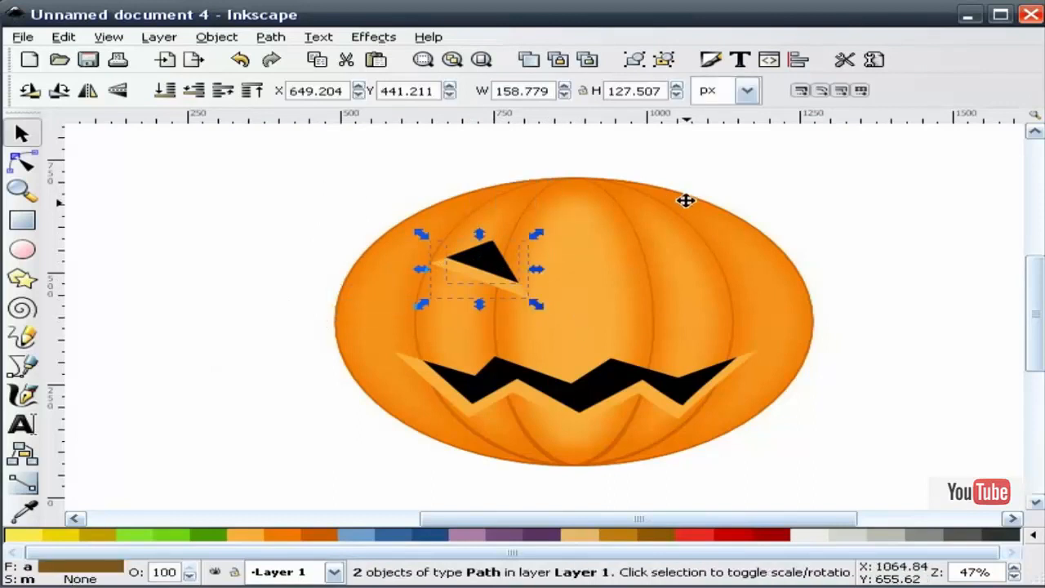
{"action": "left_click", "coordinate": [636, 61]}
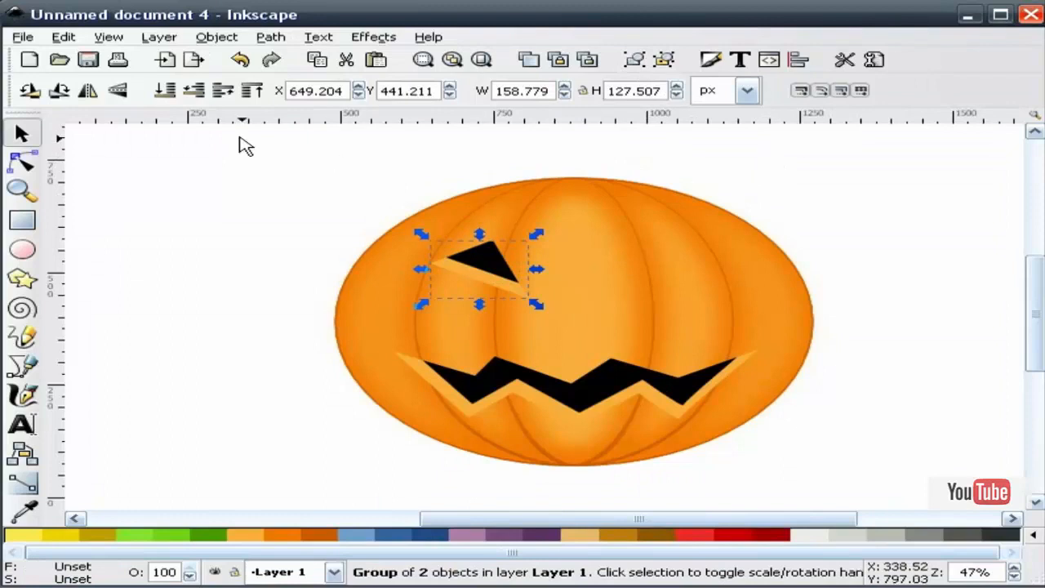
Duplicate the grouped eye, flip the copy horizontally, and move it about 266 px right as the second eye.
{"action": "right_click", "coordinate": [488, 262]}
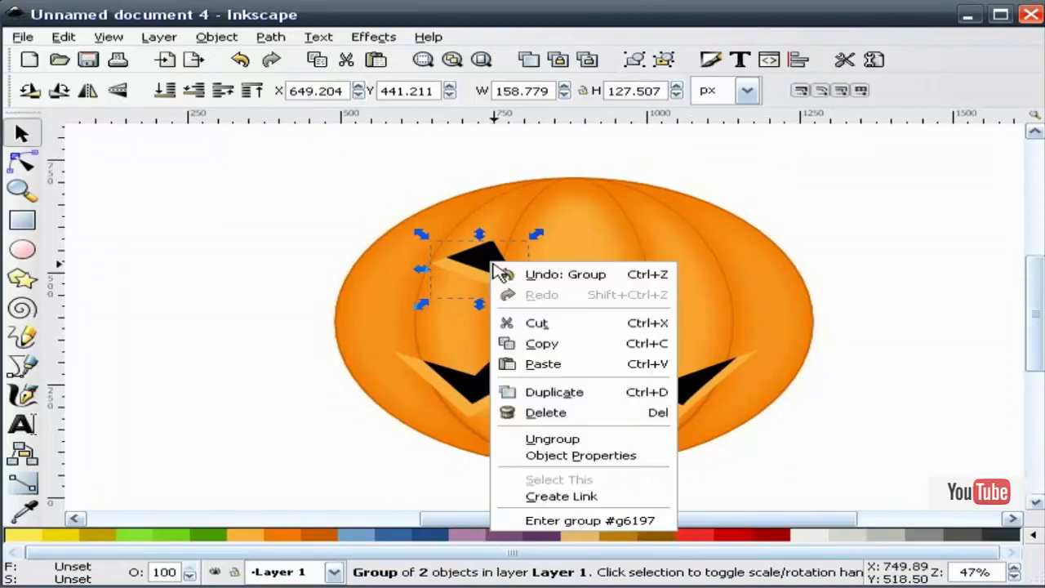
{"action": "left_click", "coordinate": [554, 393]}
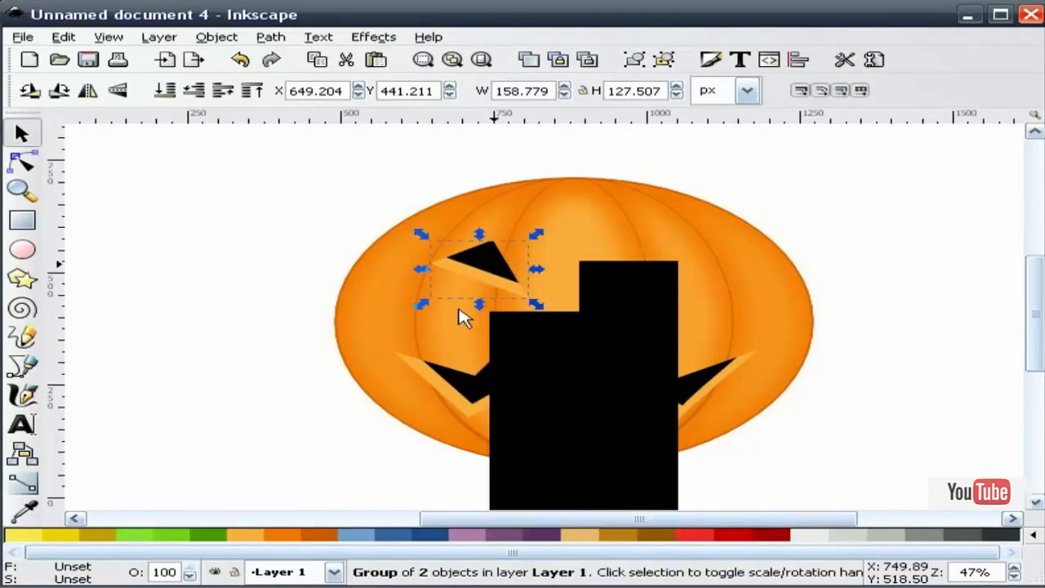
{"action": "left_click", "coordinate": [88, 90]}
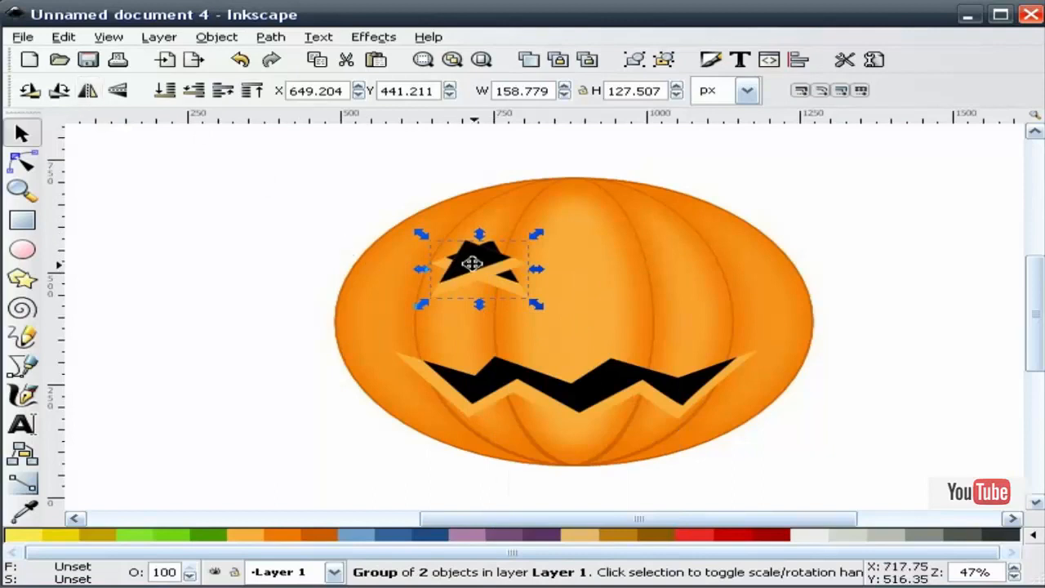
{"action": "mouse_move", "coordinate": [527, 269]}
{"action": "left_mouse_down"}
{"action": "mouse_move", "coordinate": [656, 269]}
{"action": "mouse_move", "coordinate": [642, 269]}
{"action": "left_mouse_up"}
{"action": "left_click", "coordinate": [770, 203]}
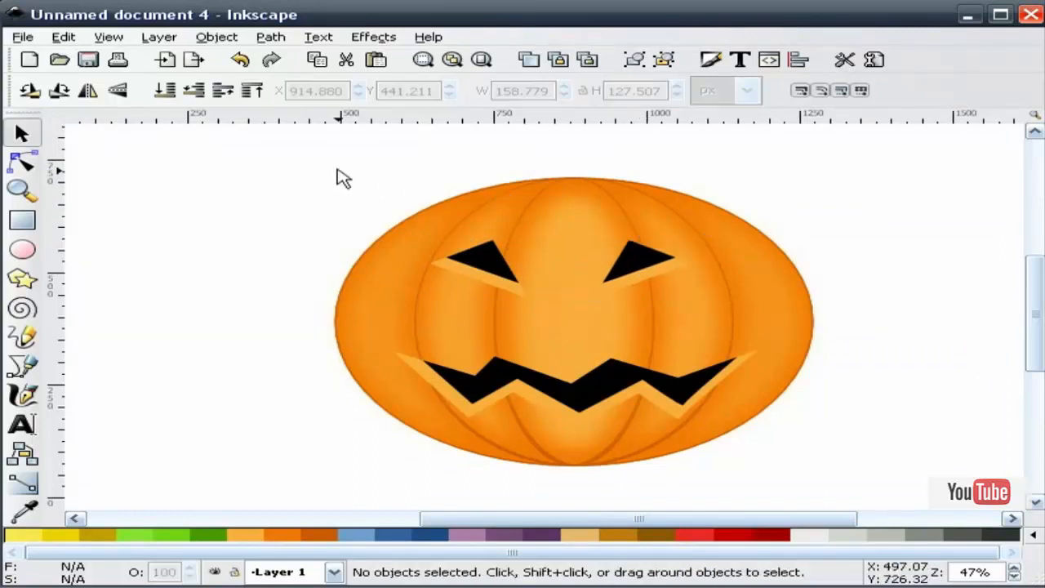
Group the two eyes together and deselect them.
{"action": "left_click_drag", "start_coordinate": [329, 165], "coordinate": [804, 229]}
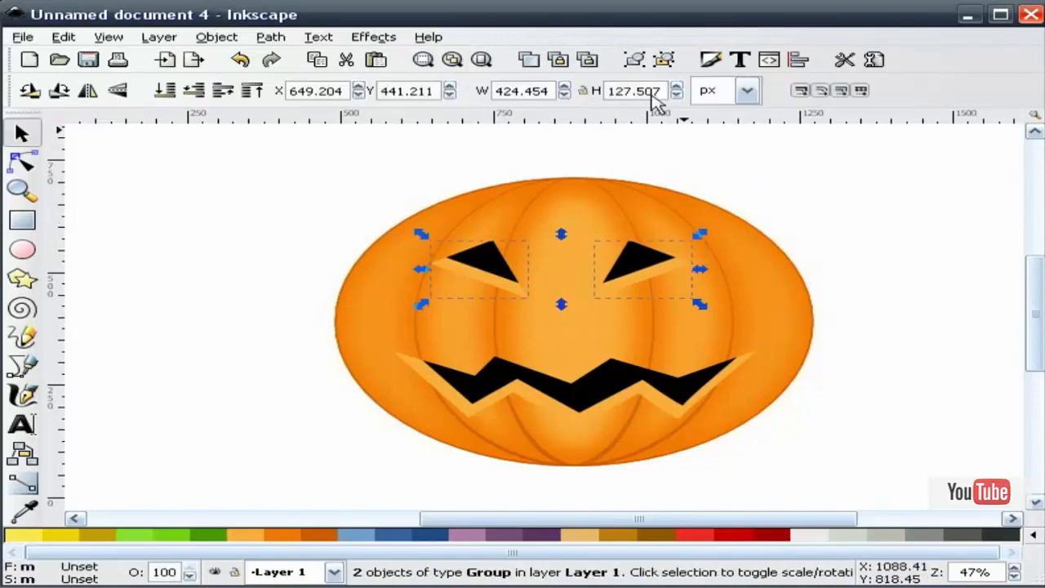
{"action": "left_click", "coordinate": [635, 63]}
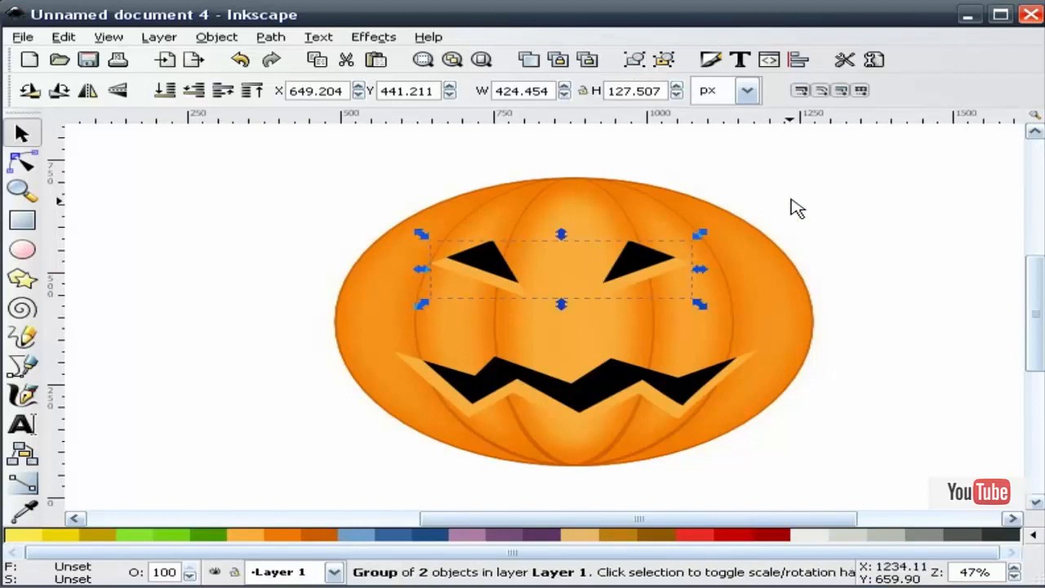
{"action": "left_click", "coordinate": [652, 257]}
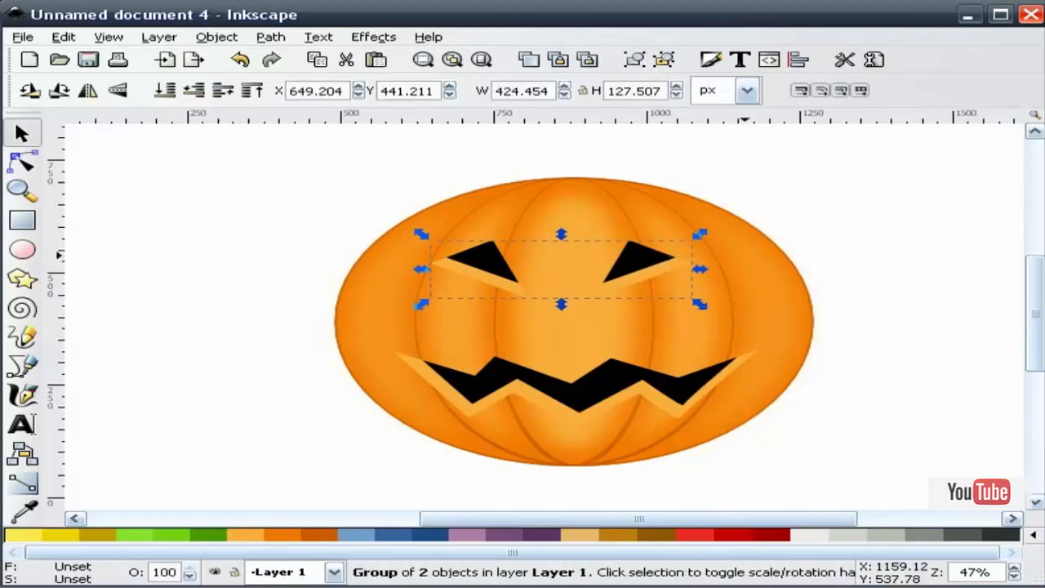
{"action": "left_click", "coordinate": [789, 212]}
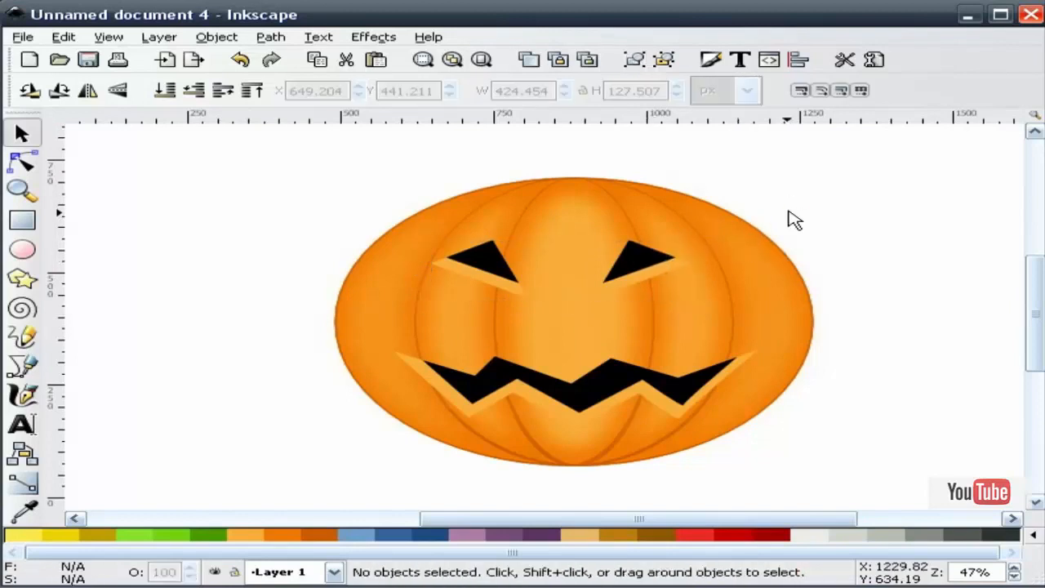
Centre the eye group and the mouth group horizontally on the pumpkin.
{"action": "left_click", "coordinate": [746, 233]}
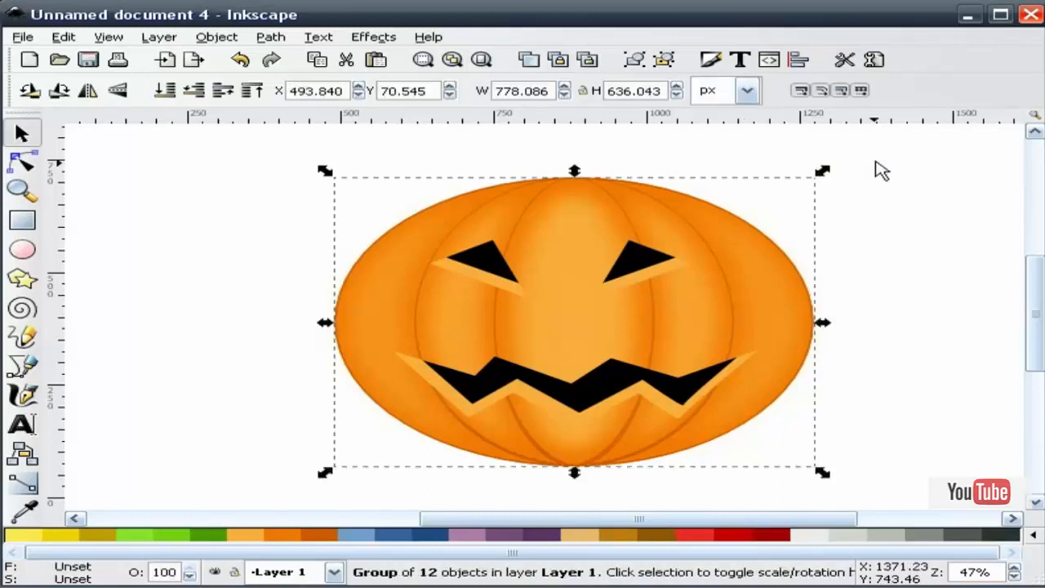
{"action": "left_click", "coordinate": [493, 260]}
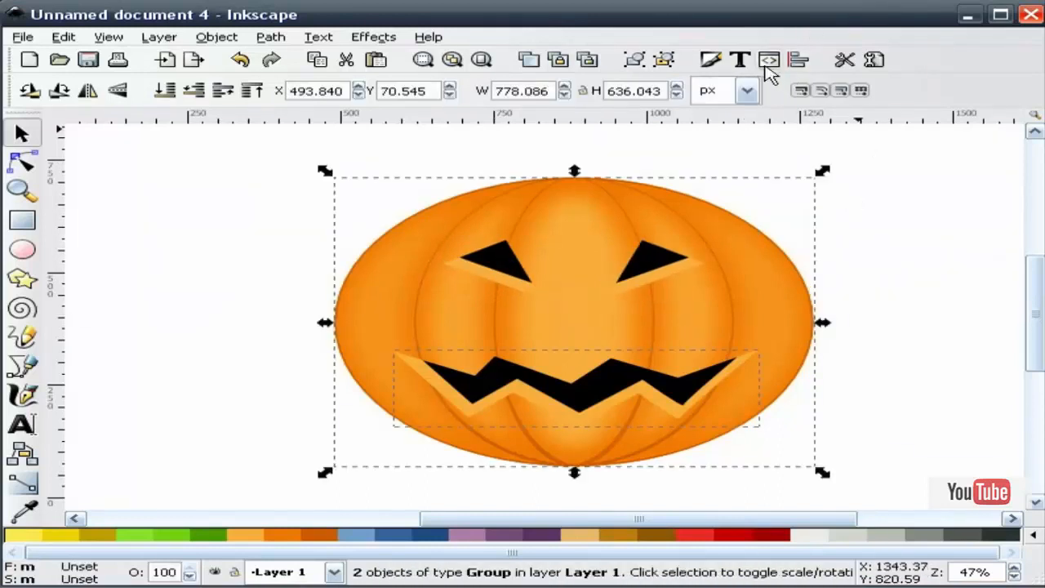
{"action": "left_click", "coordinate": [798, 61]}
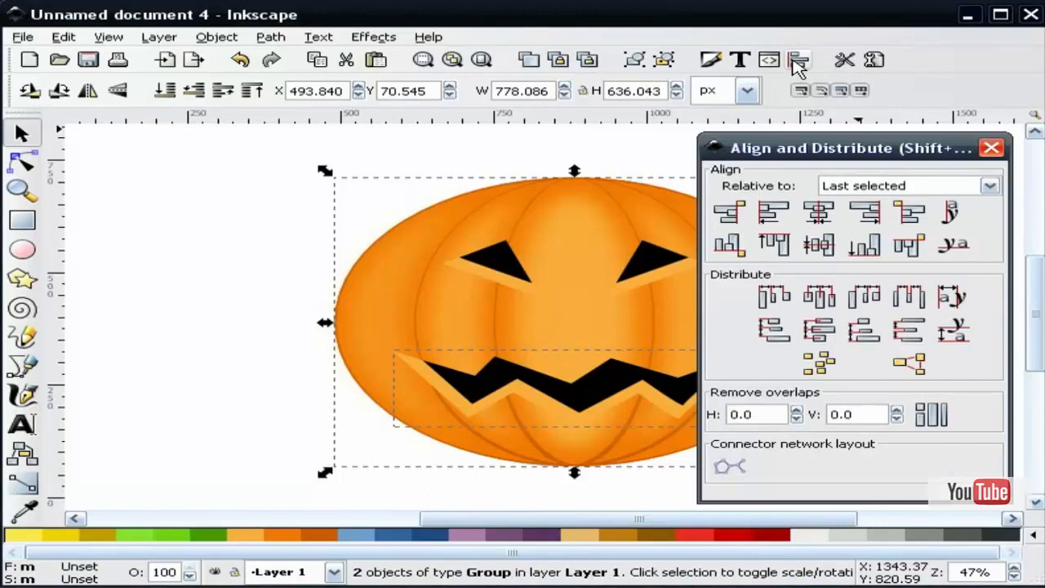
{"action": "left_click", "coordinate": [823, 214]}
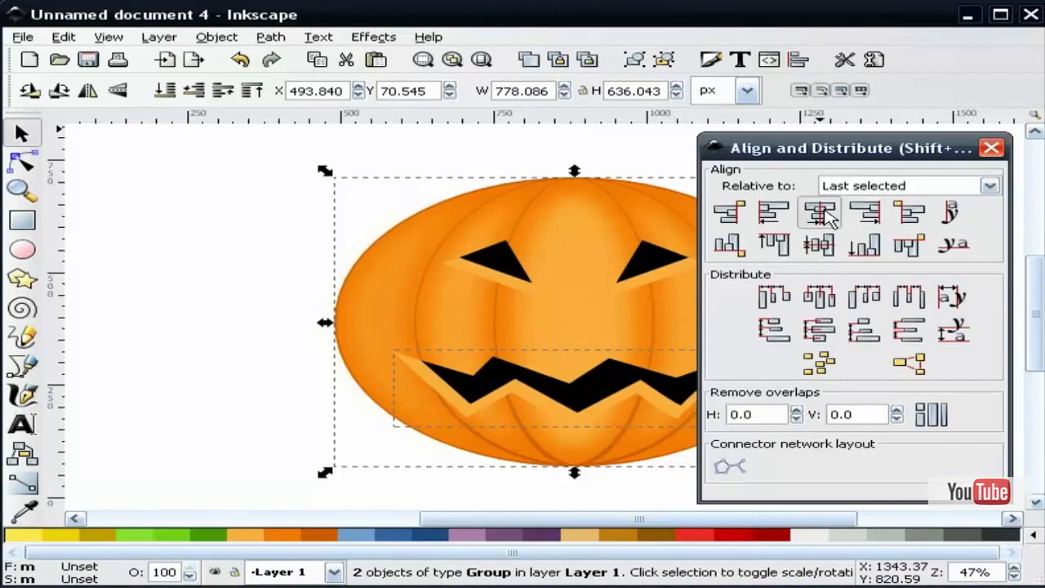
{"action": "left_click", "coordinate": [991, 148]}
{"action": "left_click", "coordinate": [945, 240]}
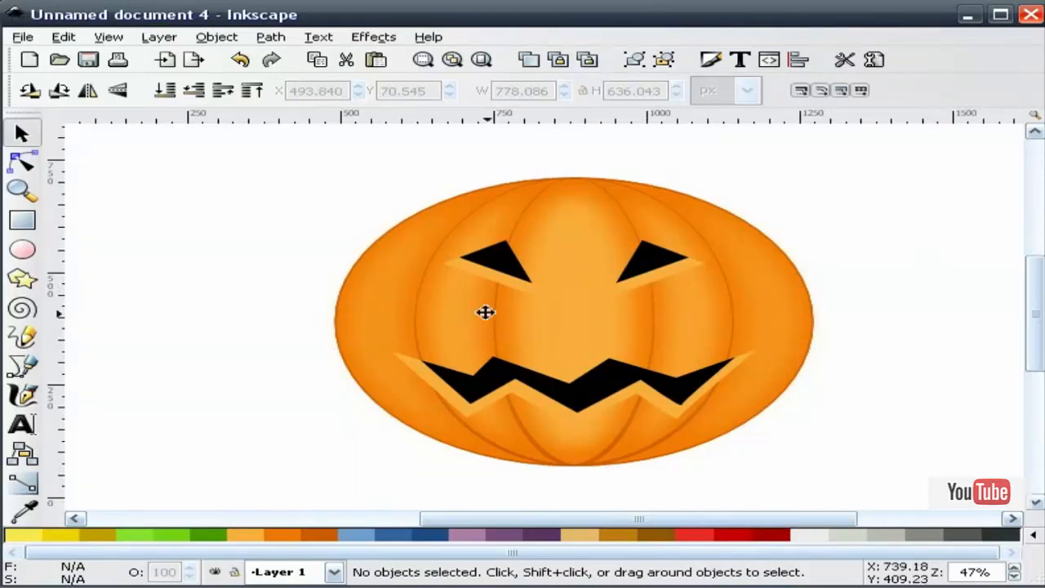
Draw an angular stem about 86 px wide and 85 px high at the pumpkin's top centre, with a yellow-green gradient fill.
{"action": "left_click", "coordinate": [23, 365]}
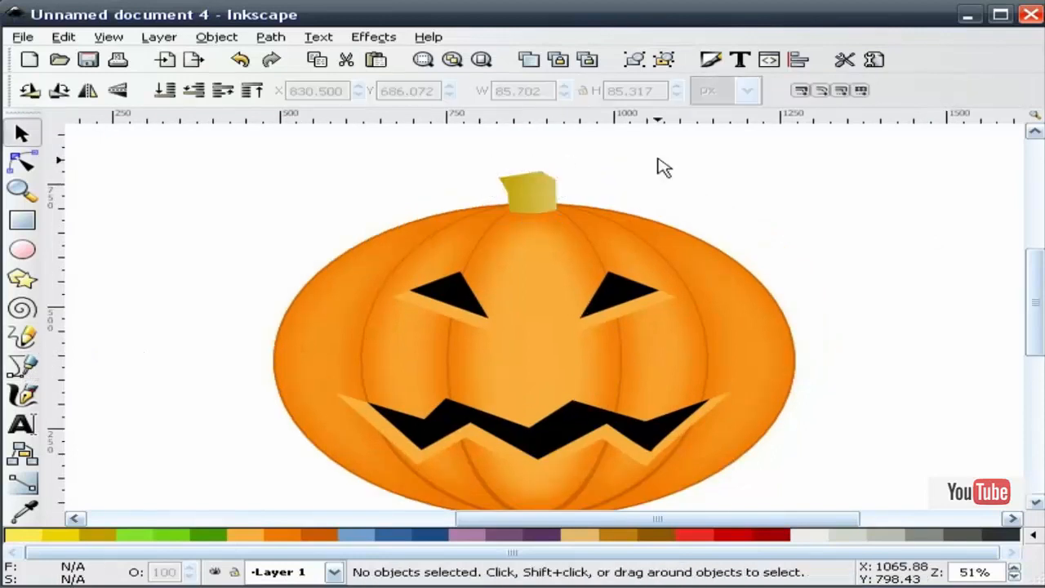
{"action": "left_click", "coordinate": [19, 190]}
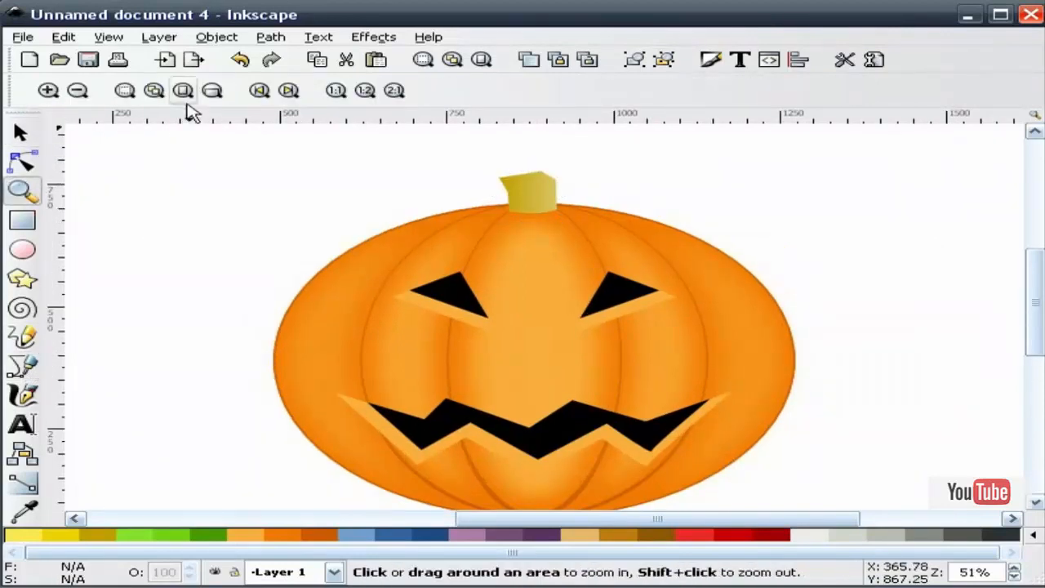
{"action": "left_click", "coordinate": [185, 91]}
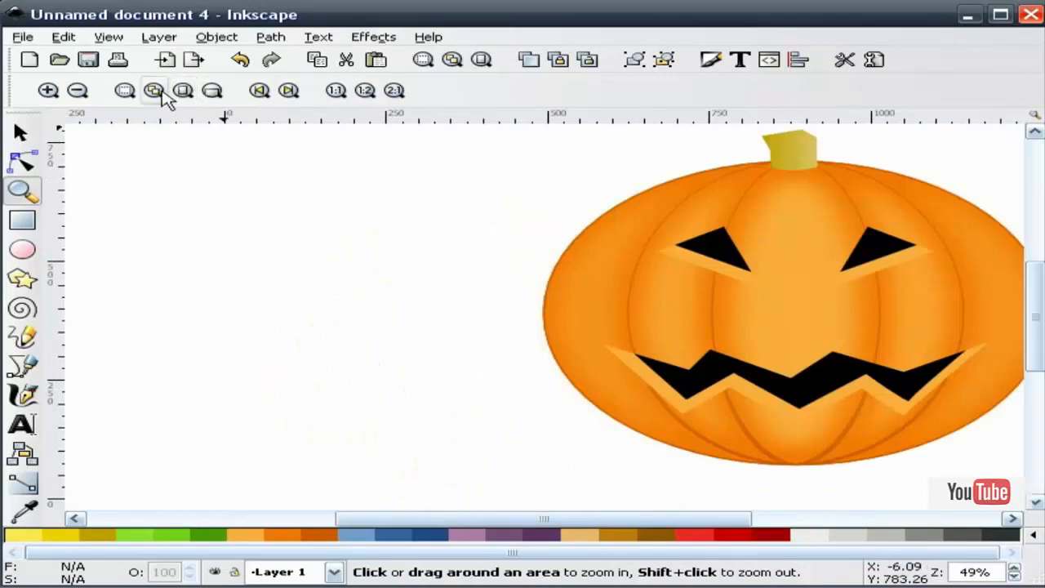
{"action": "left_click", "coordinate": [155, 92]}
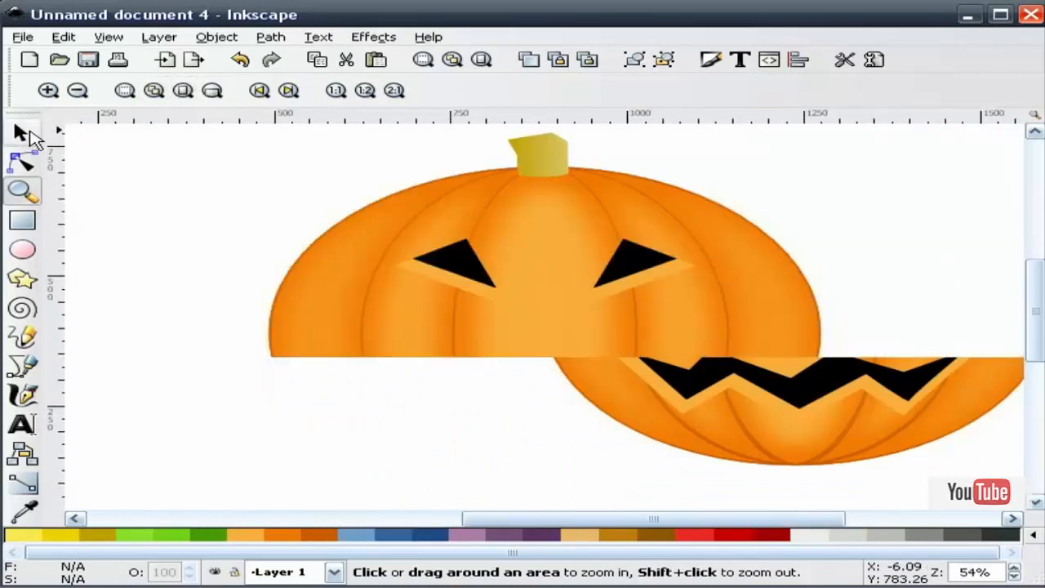
{"action": "left_click", "coordinate": [21, 133]}
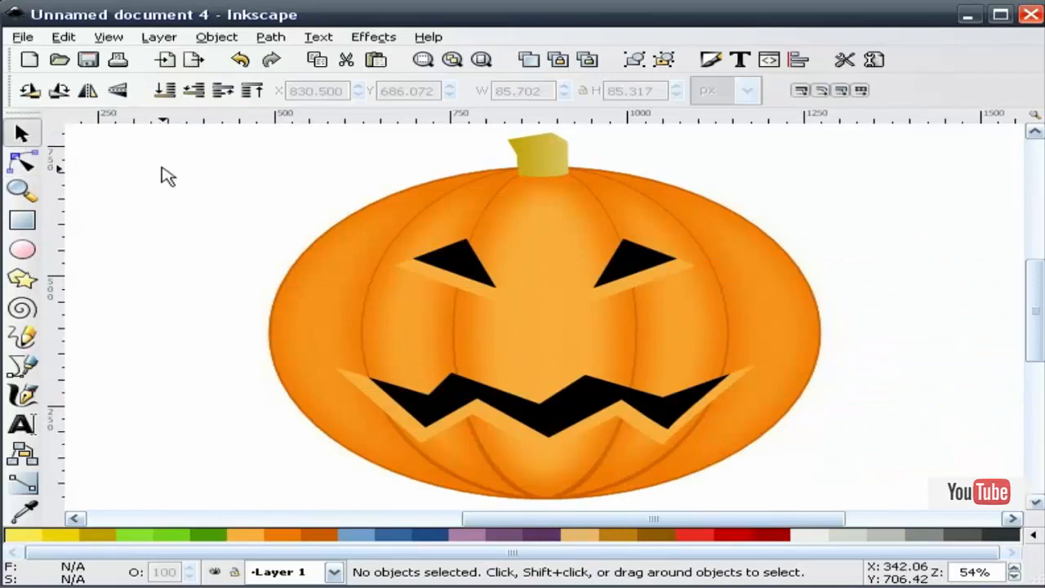
Set the document's page background to a near-black colour with an alpha of about 252.
{"action": "left_click", "coordinate": [22, 37]}
{"action": "left_click", "coordinate": [131, 329]}
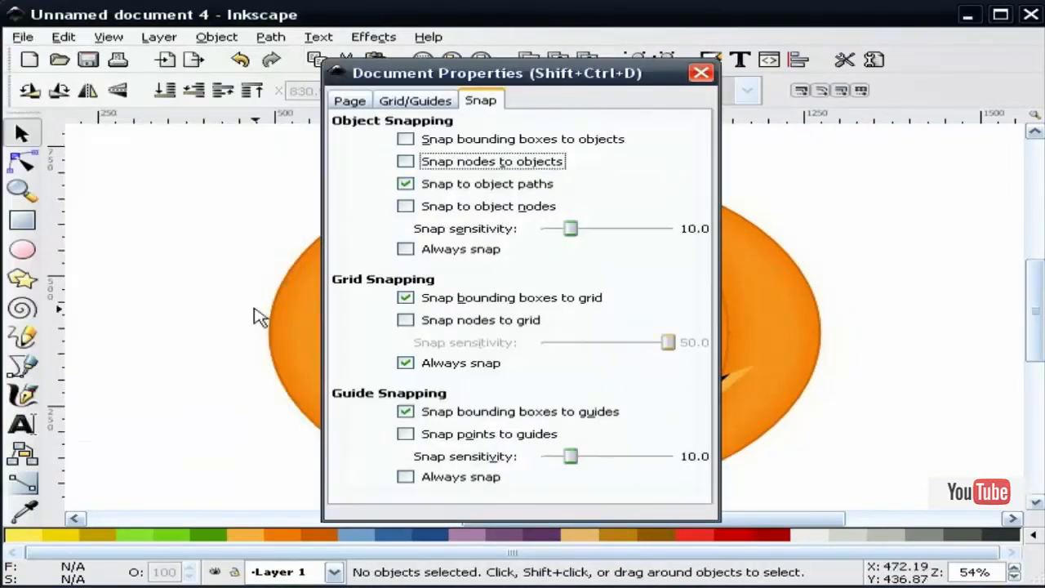
{"action": "left_click", "coordinate": [351, 102]}
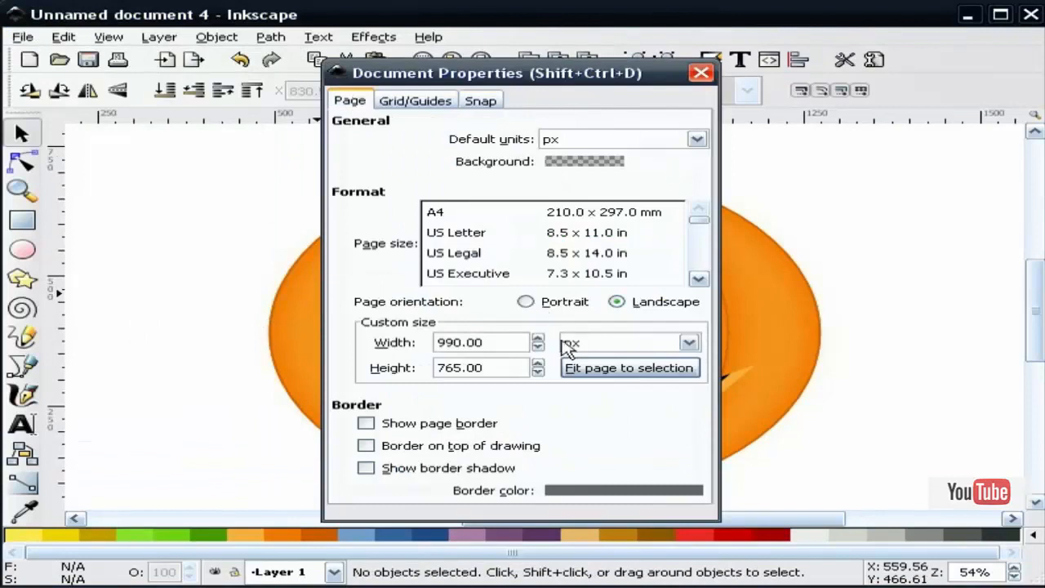
{"action": "left_click", "coordinate": [585, 161]}
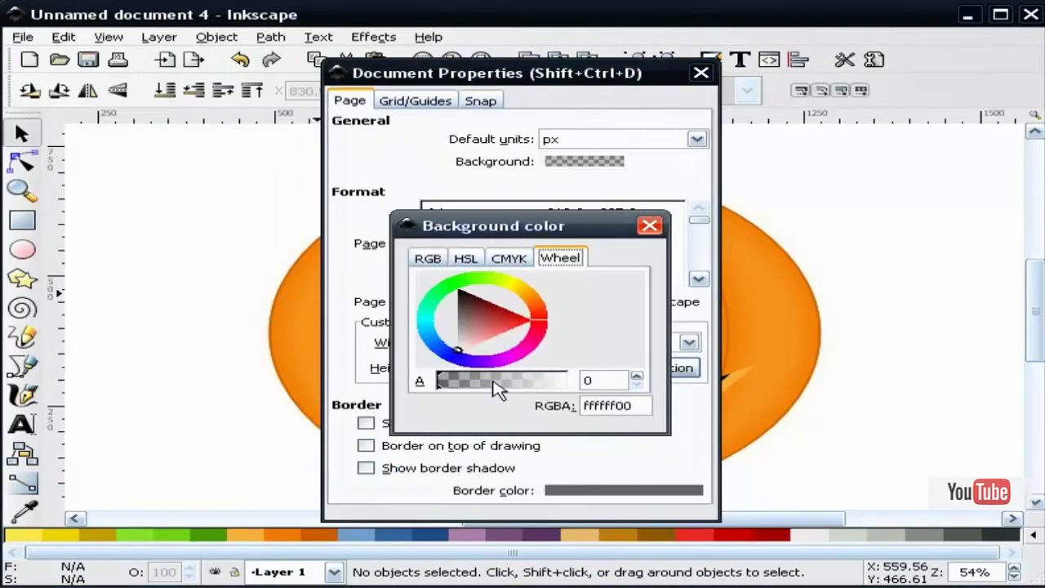
{"action": "left_click_drag", "start_coordinate": [527, 383], "coordinate": [563, 378]}
{"action": "left_click", "coordinate": [566, 382]}
{"action": "left_click_drag", "start_coordinate": [469, 307], "coordinate": [465, 299]}
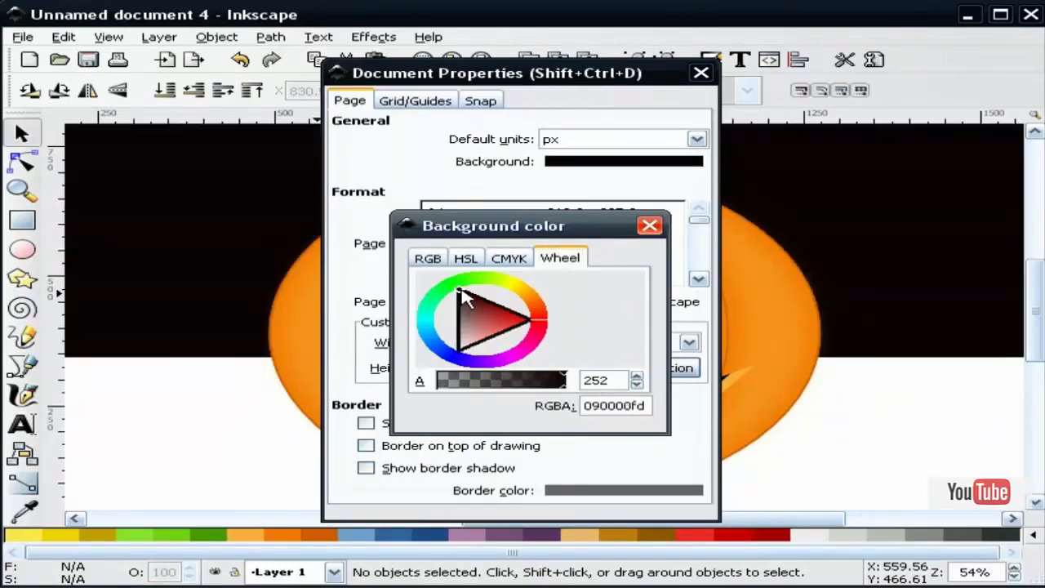
{"action": "left_click", "coordinate": [701, 72]}
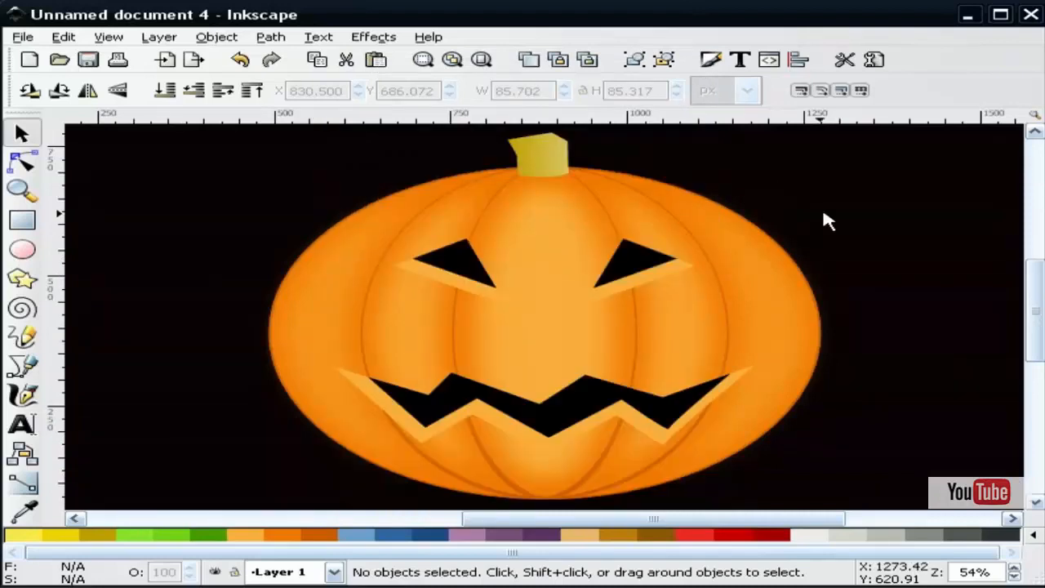
Remove the fill from the half-ellipse arc so only its outline remains, and deselect it.
{"action": "key", "text": "F3"}
{"action": "left_click", "coordinate": [24, 134]}
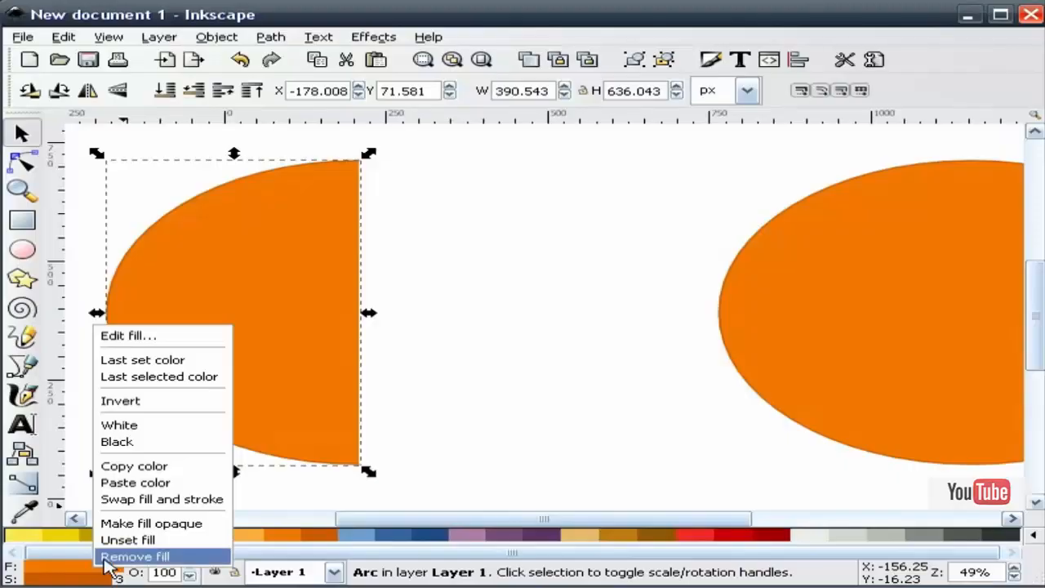
{"action": "left_click", "coordinate": [106, 558]}
{"action": "left_click", "coordinate": [467, 338]}
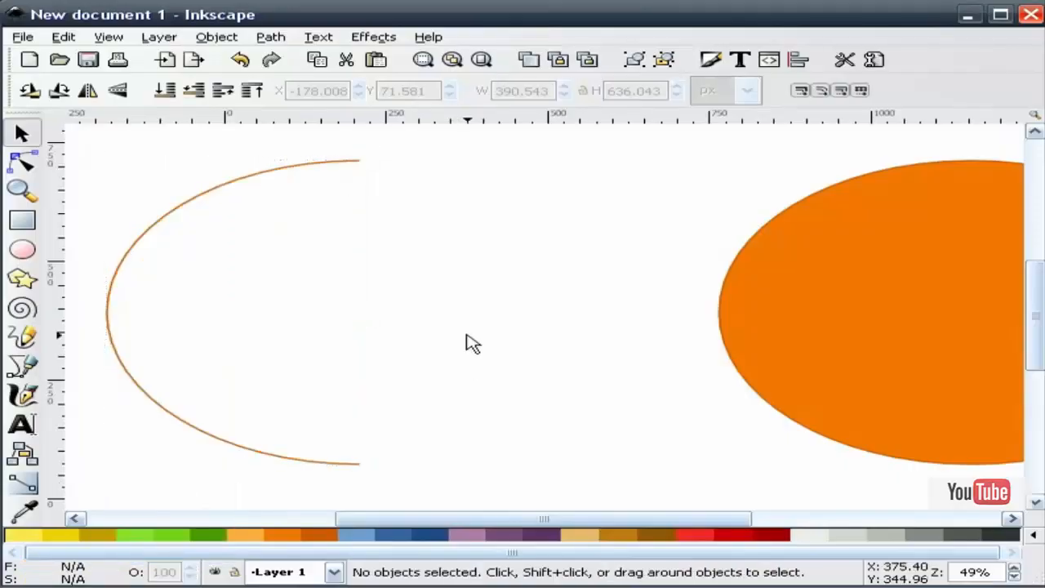
Enable snapping of nodes to objects and snapping to object nodes in the document properties.
{"action": "left_click", "coordinate": [23, 38]}
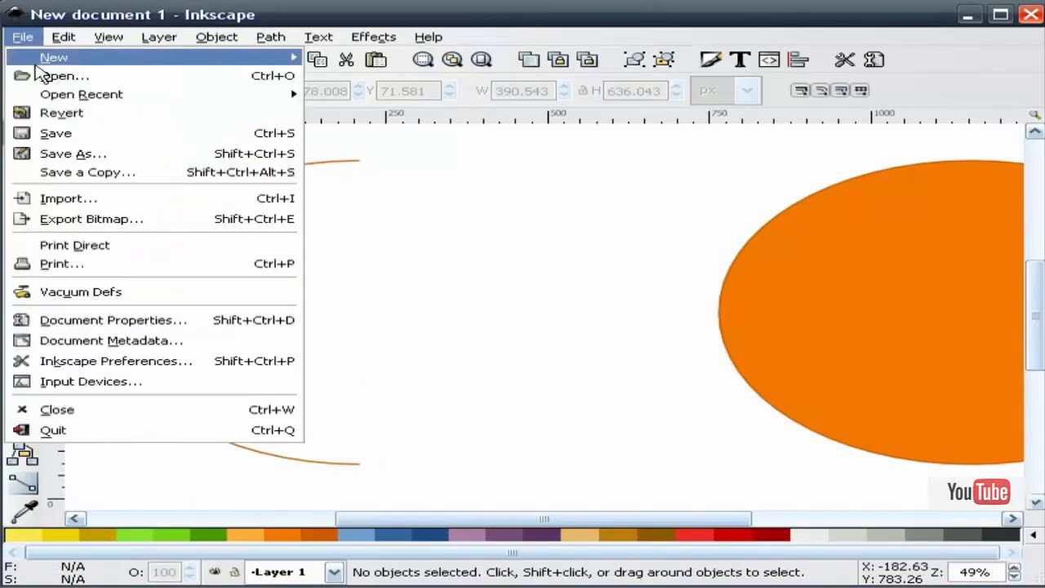
{"action": "left_click", "coordinate": [112, 324]}
{"action": "left_click", "coordinate": [405, 206]}
{"action": "left_click", "coordinate": [406, 162]}
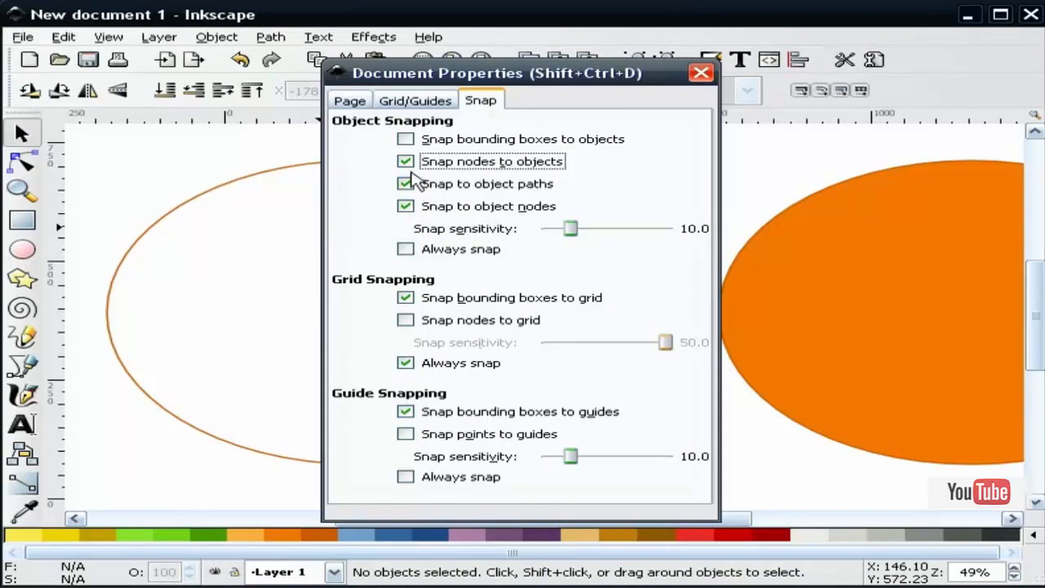
{"action": "left_click", "coordinate": [700, 74]}
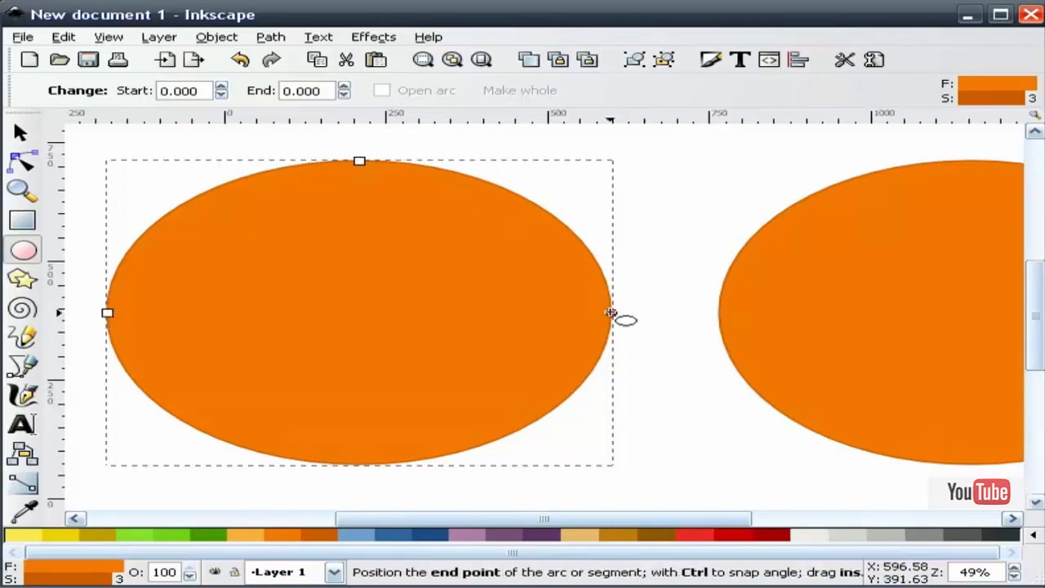
Turn the full ellipse beside the spare copy into an open arc covering its left half, with its end angle at 270 degrees.
{"action": "key", "text": "ctrl"}
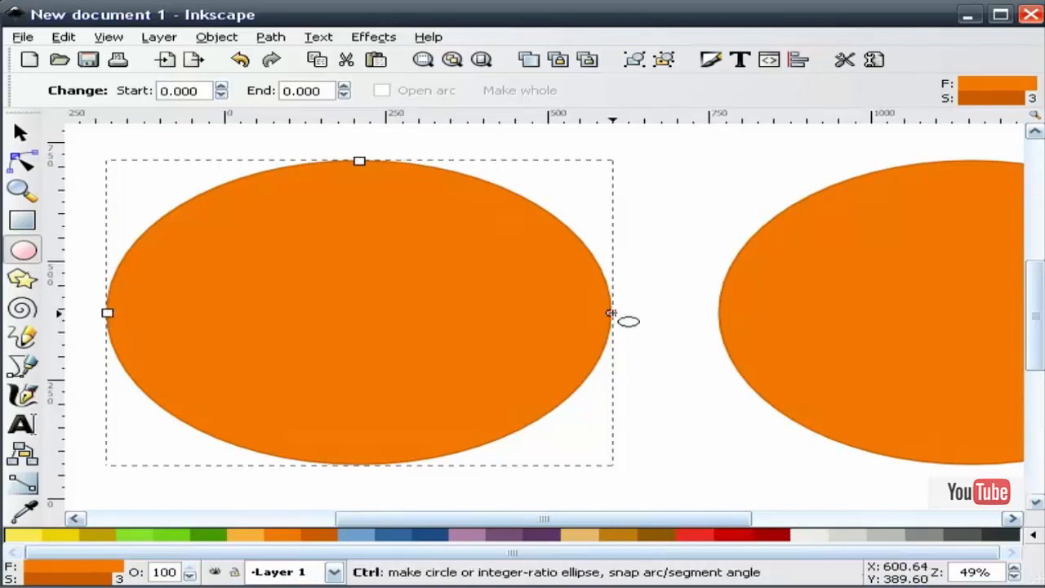
{"action": "left_click_drag", "start_coordinate": [611, 312], "coordinate": [349, 182]}
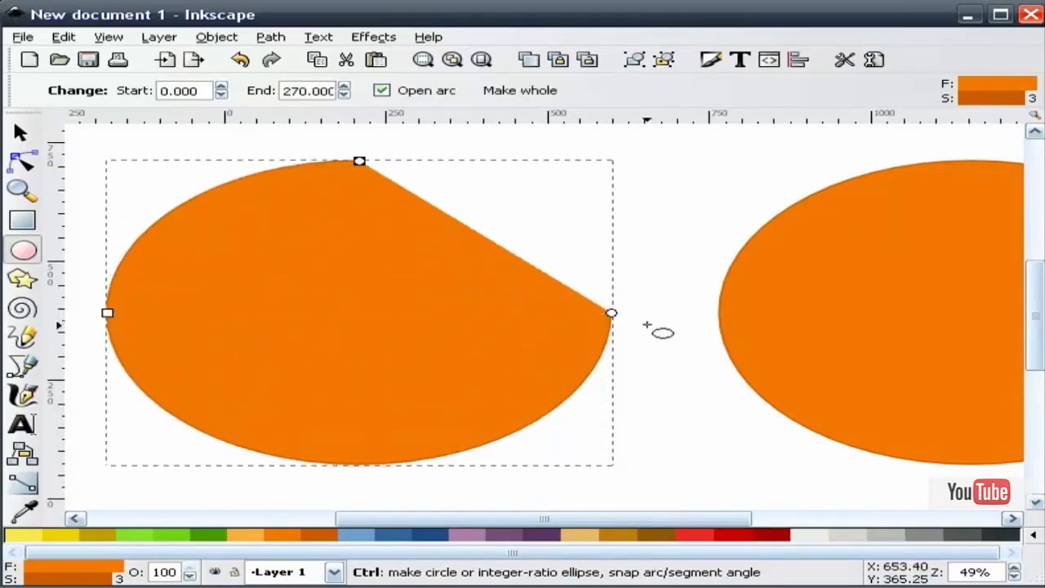
{"action": "left_click_drag", "start_coordinate": [612, 313], "coordinate": [362, 449]}
{"action": "left_click", "coordinate": [21, 133]}
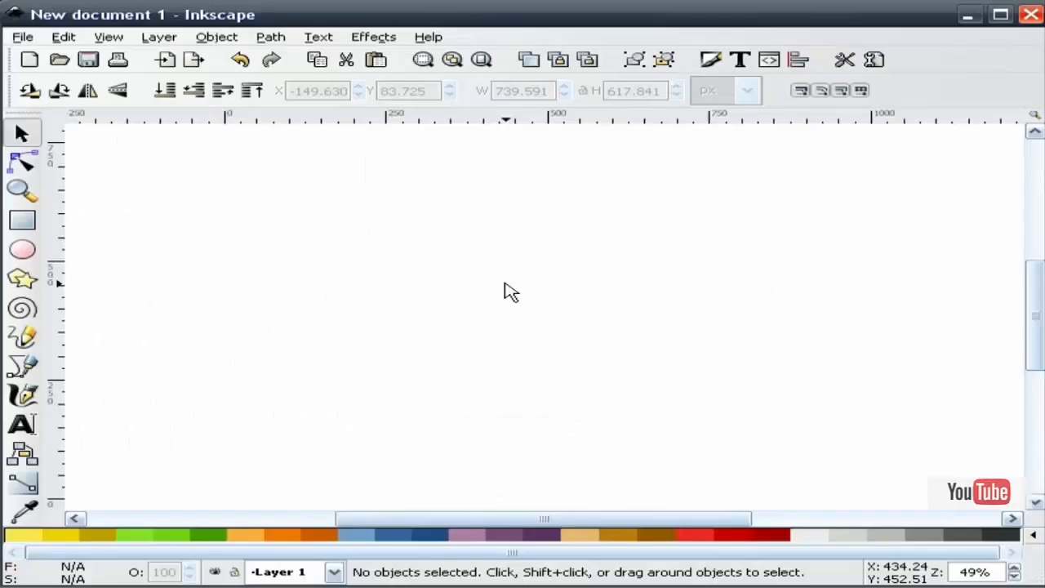
Draw an orange ellipse about 748 px wide and 636 px high on the blank page.
{"action": "left_click", "coordinate": [23, 251]}
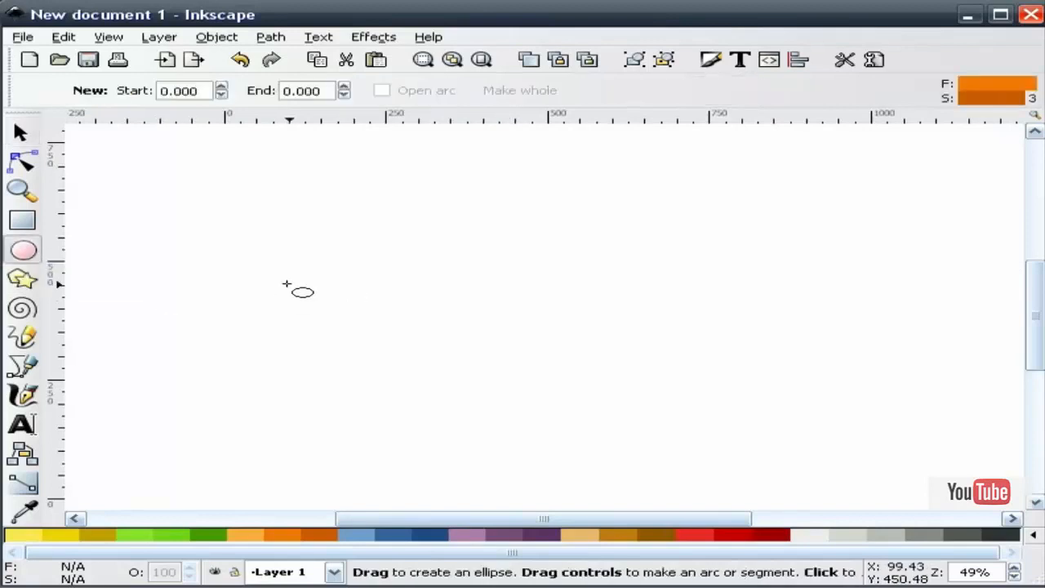
{"action": "left_click_drag", "start_coordinate": [217, 196], "coordinate": [702, 501]}
{"action": "left_click", "coordinate": [20, 132]}
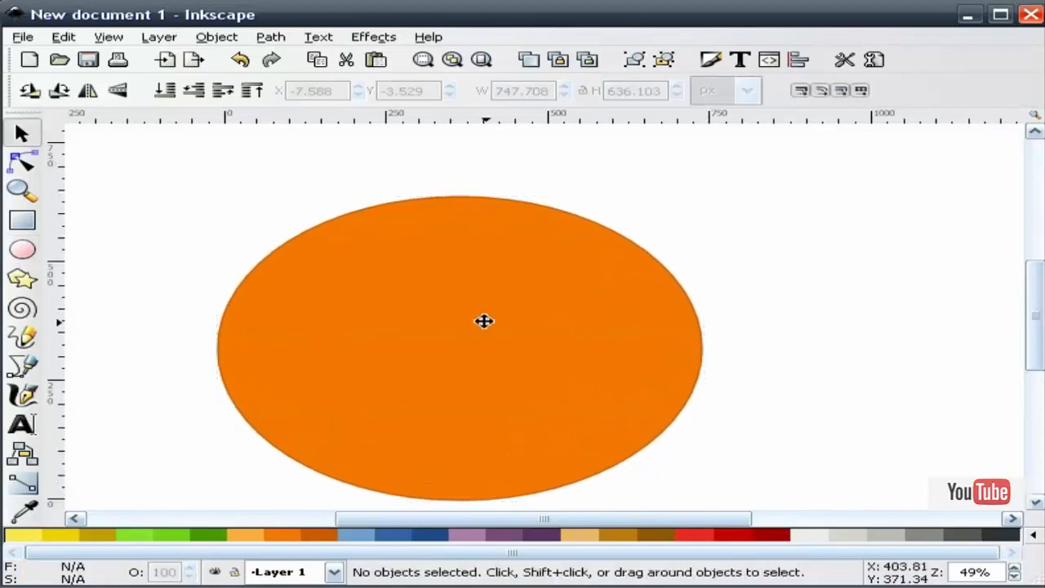
Widen the ellipse to about 778 px and move it up and left to about X -178, Y 72 px.
{"action": "left_click", "coordinate": [688, 346]}
{"action": "left_click_drag", "start_coordinate": [713, 349], "coordinate": [737, 359]}
{"action": "left_click", "coordinate": [737, 359]}
{"action": "left_click_drag", "start_coordinate": [591, 335], "coordinate": [484, 296]}
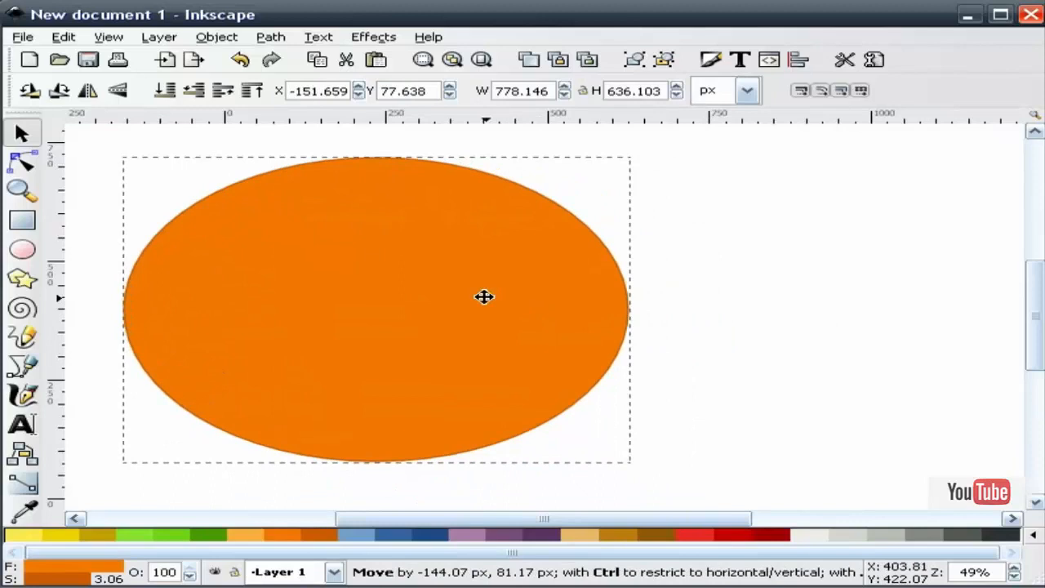
{"action": "left_click_drag", "start_coordinate": [484, 296], "coordinate": [467, 300]}
Set the ellipse's stroke width to 3 px and deselect it.
{"action": "right_click", "coordinate": [110, 578]}
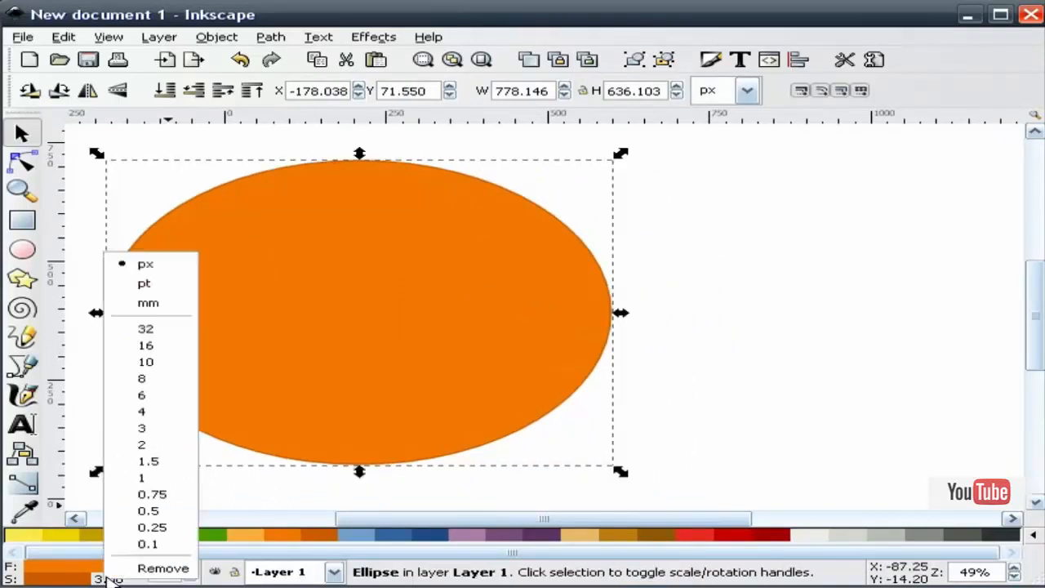
{"action": "left_click", "coordinate": [155, 431]}
{"action": "left_click", "coordinate": [771, 258]}
Duplicate the ellipse, place one copy about 942 px to the right of the other, and select the left ellipse.
{"action": "left_click", "coordinate": [403, 296]}
{"action": "right_click", "coordinate": [406, 299]}
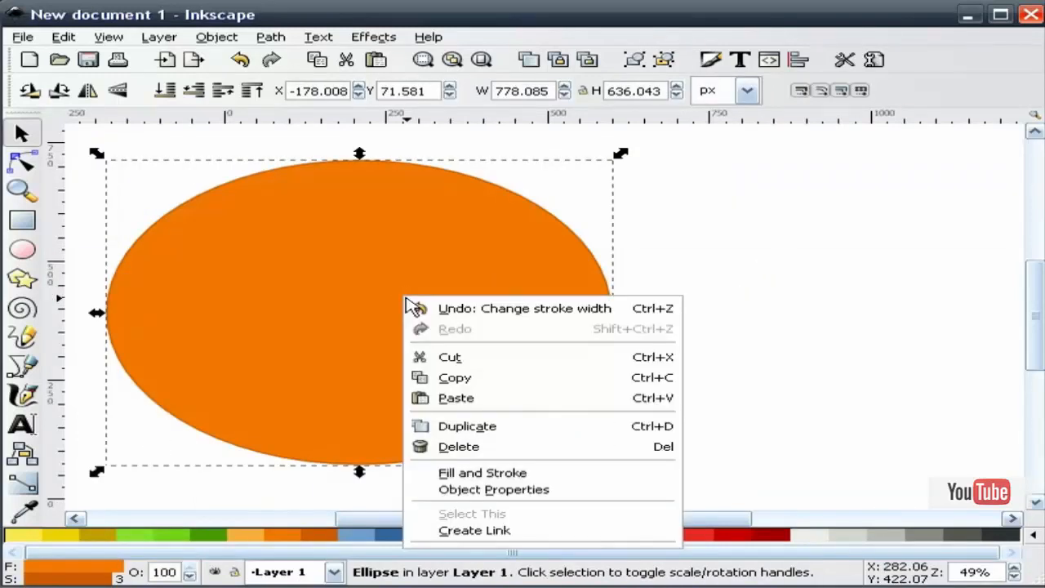
{"action": "left_click", "coordinate": [472, 426]}
{"action": "left_click_drag", "start_coordinate": [263, 294], "coordinate": [889, 304]}
{"action": "left_click", "coordinate": [648, 187]}
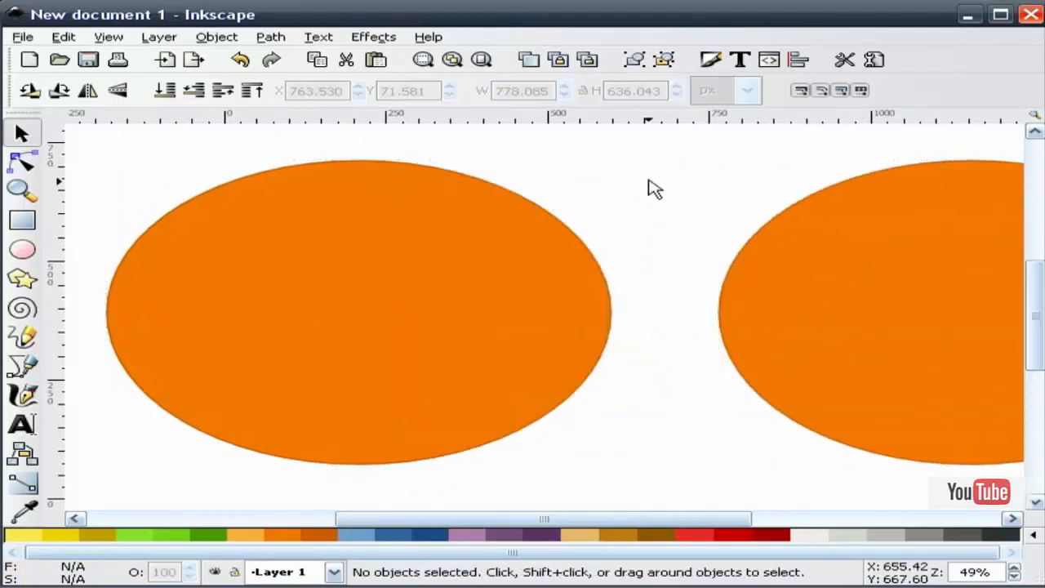
{"action": "left_click", "coordinate": [343, 258]}
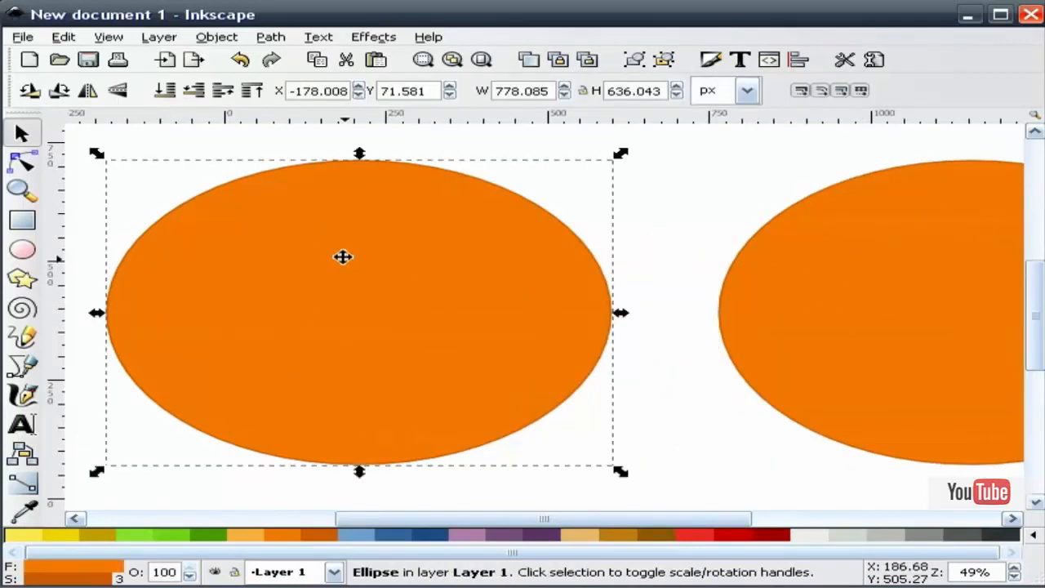